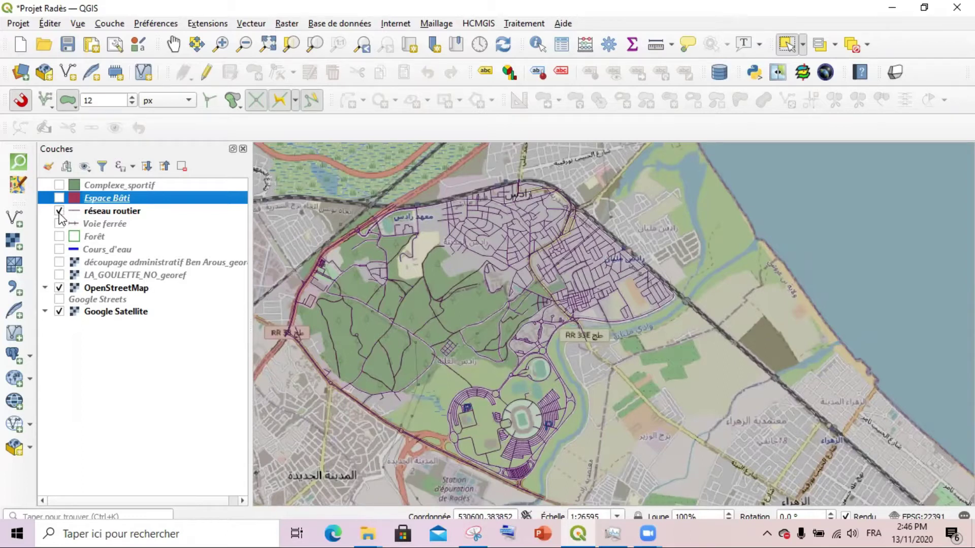
- Turn on the Forêt and Espace Bâti layers alongside the réseau routier layer
scroll(555, 257, up, 1)
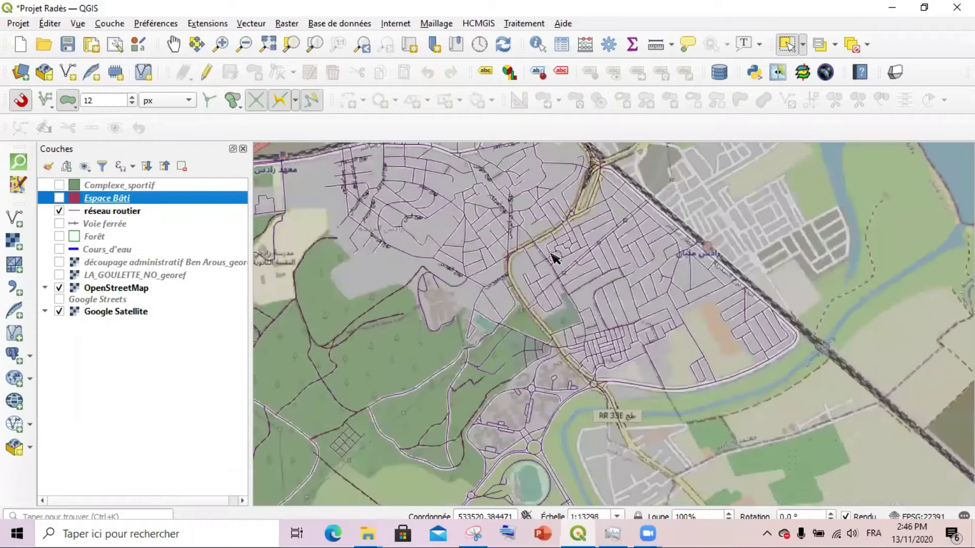
scroll(596, 236, up, 1)
scroll(586, 248, up, 1)
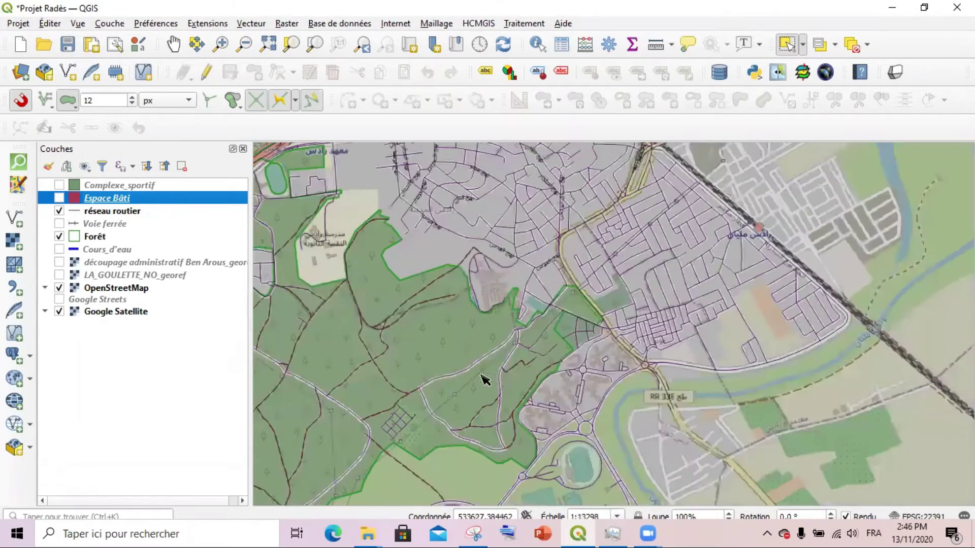
scroll(553, 290, down, 1)
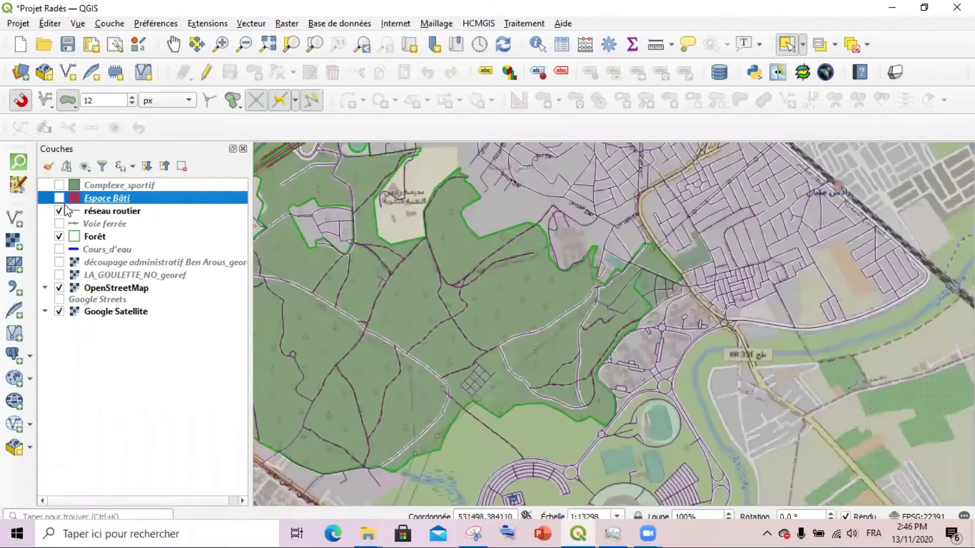
click(59, 198)
scroll(843, 246, up, 2)
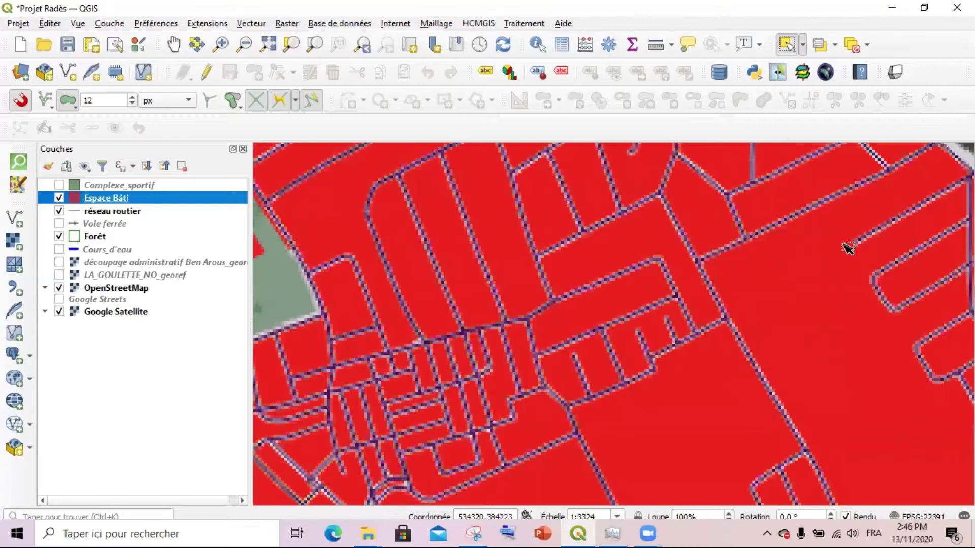
scroll(820, 242, down, 2)
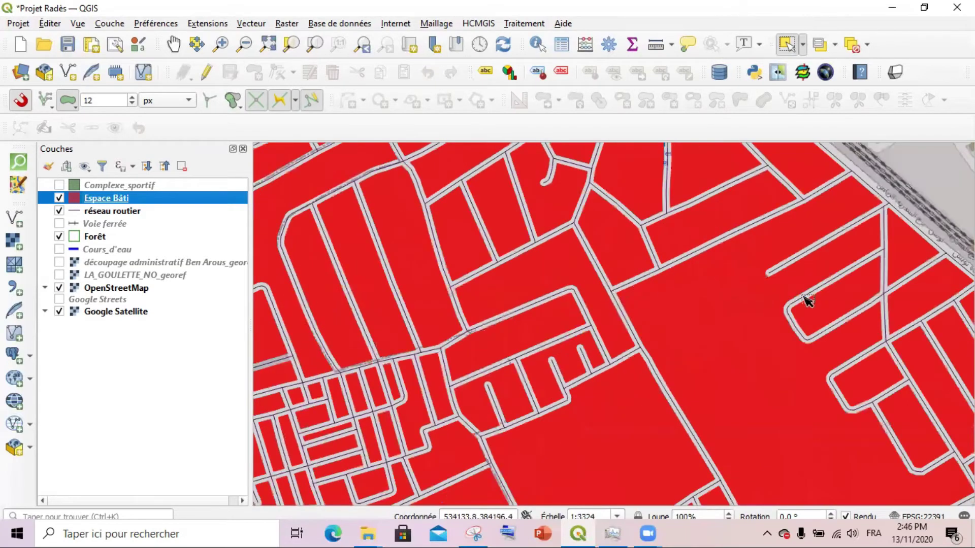
scroll(632, 226, down, 1)
scroll(633, 230, up, 1)
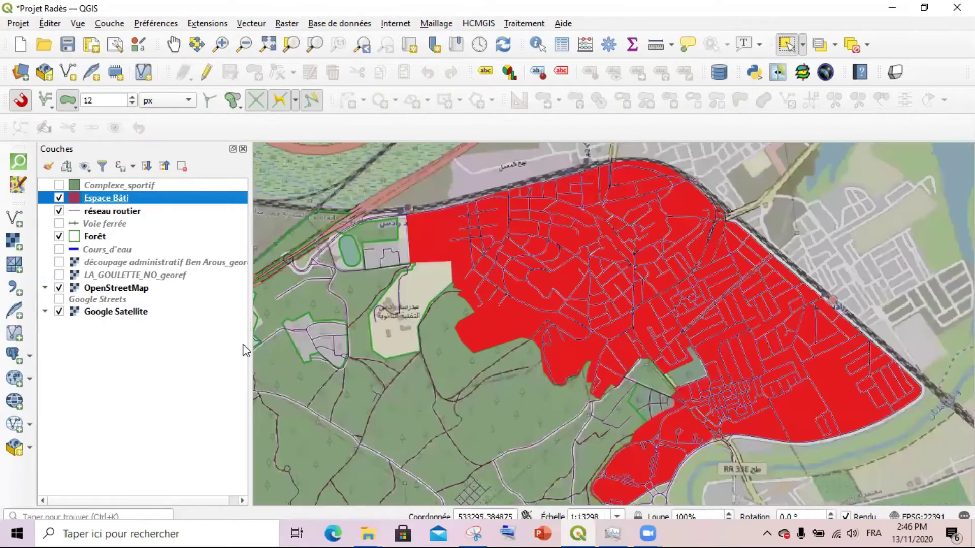
- Turn on the Cours_d'eau and Complexe_sportif layers and hide the OpenStreetMap and Google Satellite basemaps
click(60, 249)
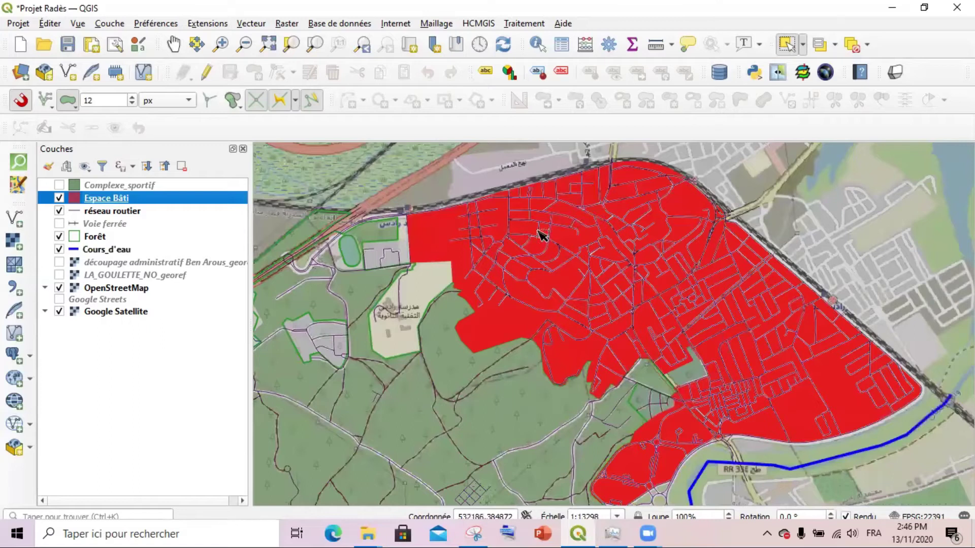
scroll(607, 239, down, 1)
scroll(675, 471, up, 1)
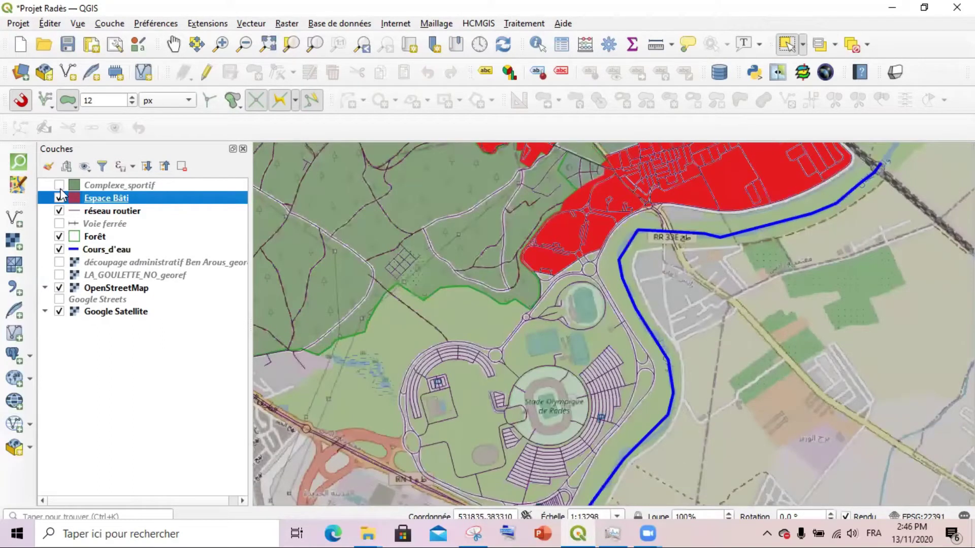
click(59, 185)
scroll(616, 288, down, 1)
scroll(556, 349, up, 1)
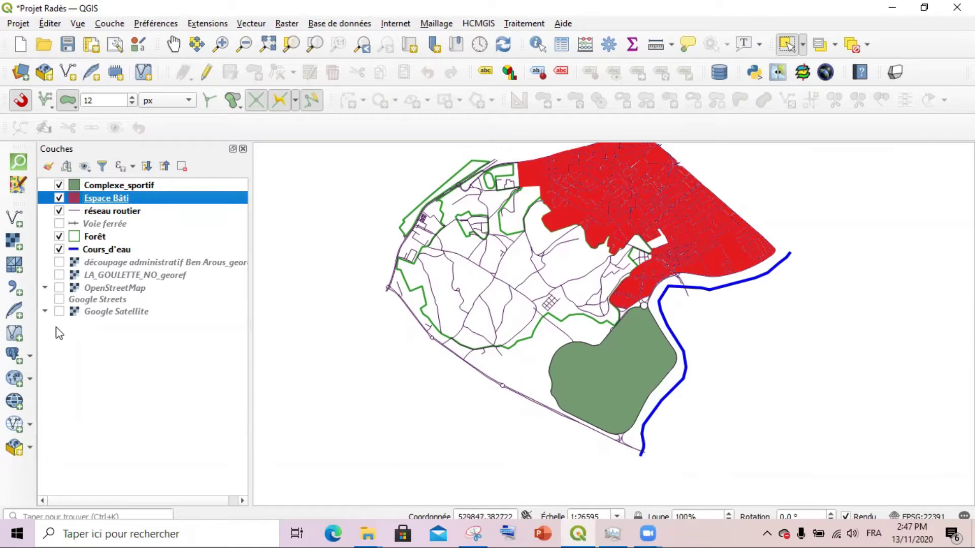
- Turn the OpenStreetMap basemap back on beneath the digitized layers
click(59, 288)
scroll(766, 305, up, 1)
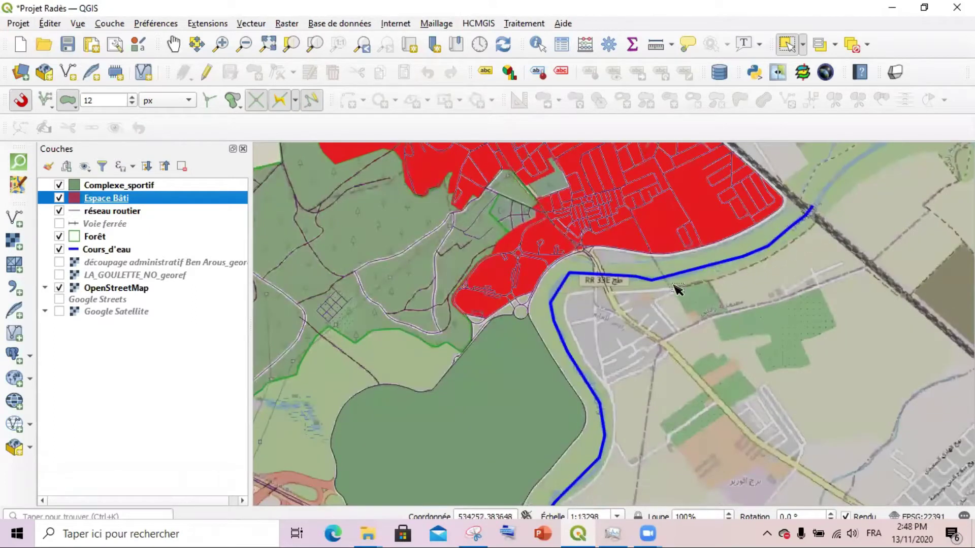
drag(588, 279, 584, 148)
- Start a new GeoPackage layer stored in the existing Projet Radès.gpkg file in the Vecteur folder
click(109, 23)
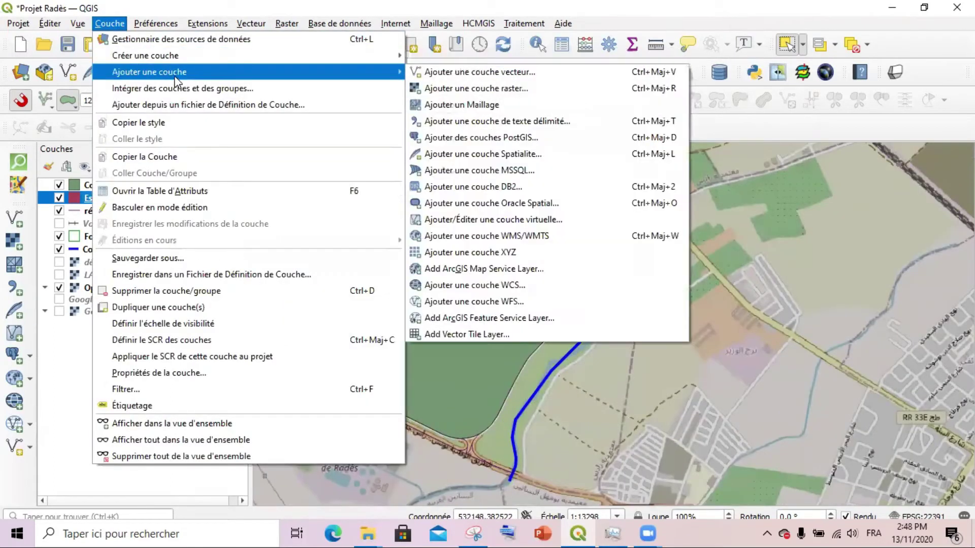
mouse_move(185, 60)
click(471, 55)
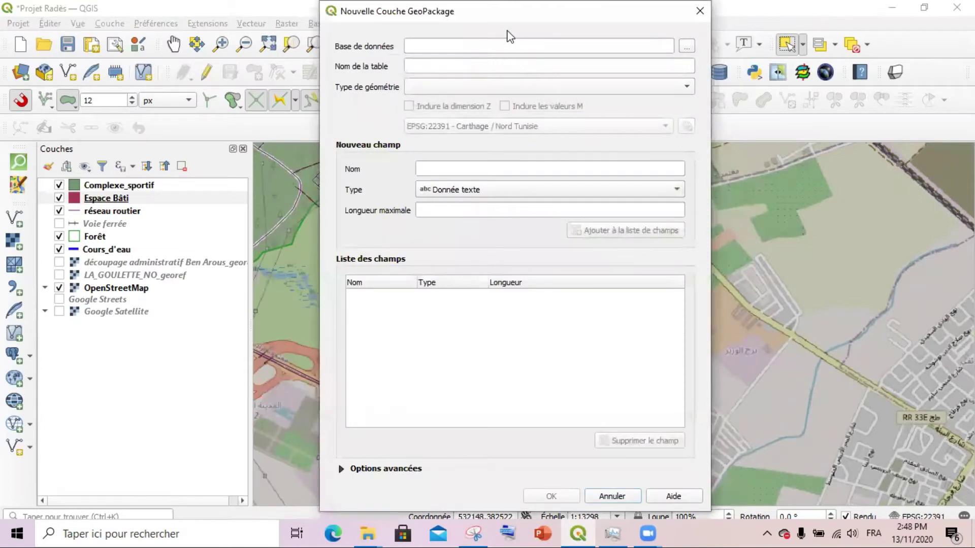
click(686, 46)
click(504, 126)
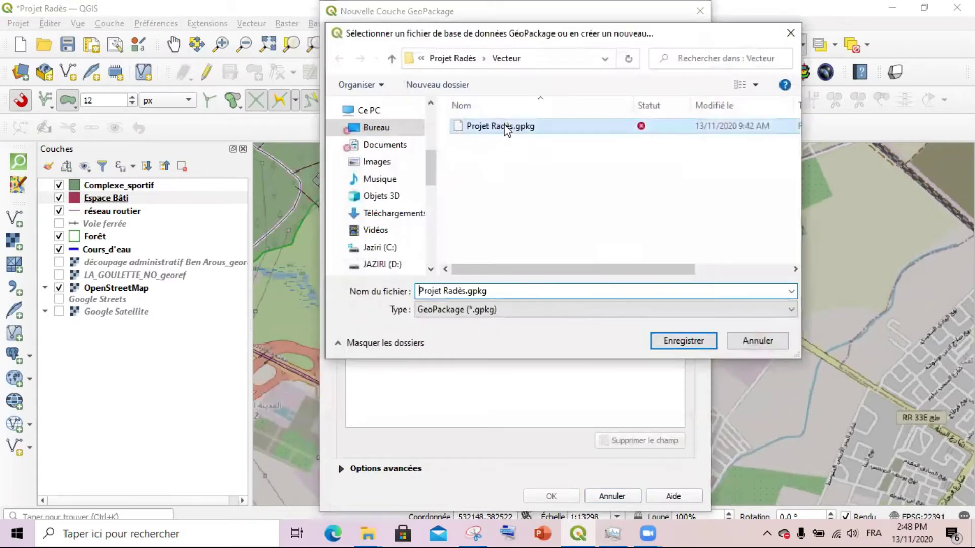
click(683, 341)
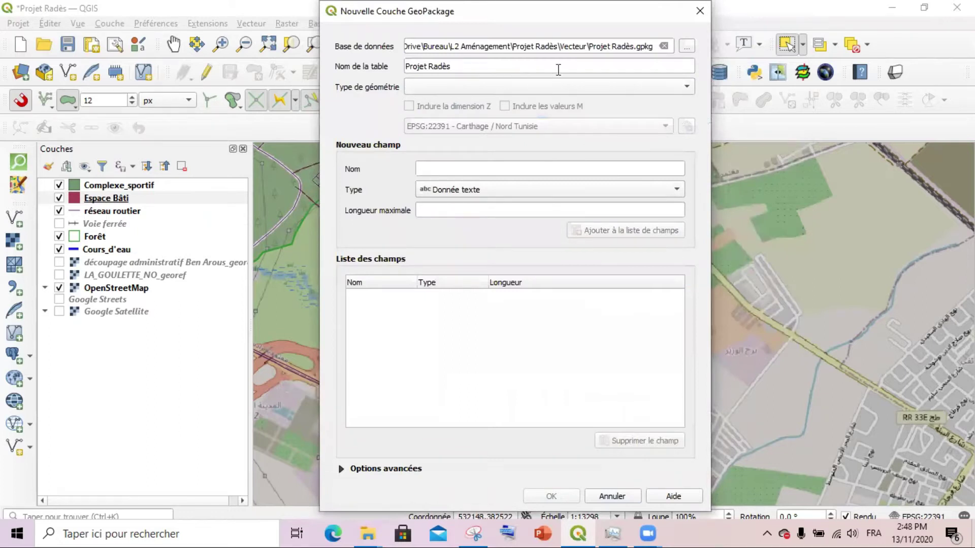
- Name the table Espace riverain with Multi-Polygone geometry and add it as a new layer to the existing database
key(Tab)
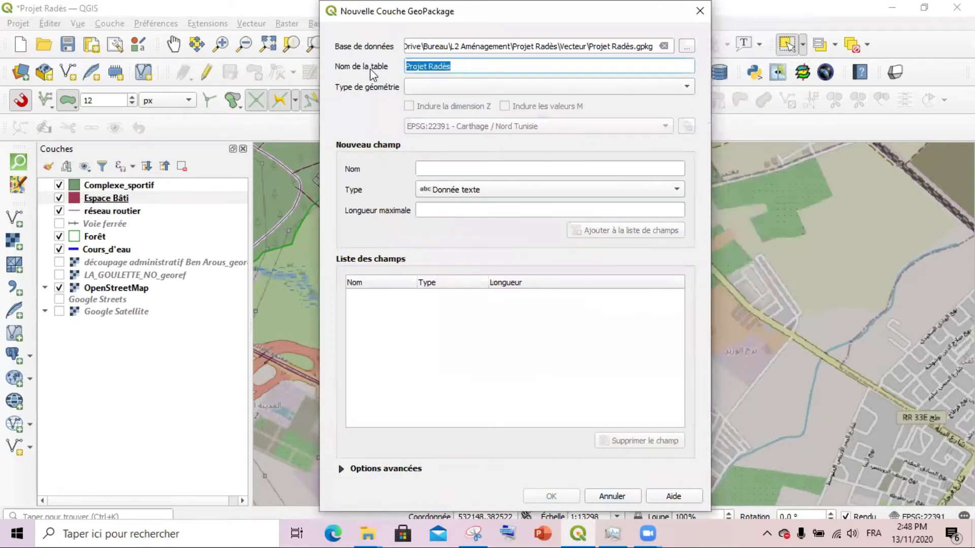
text(Espace riverain)
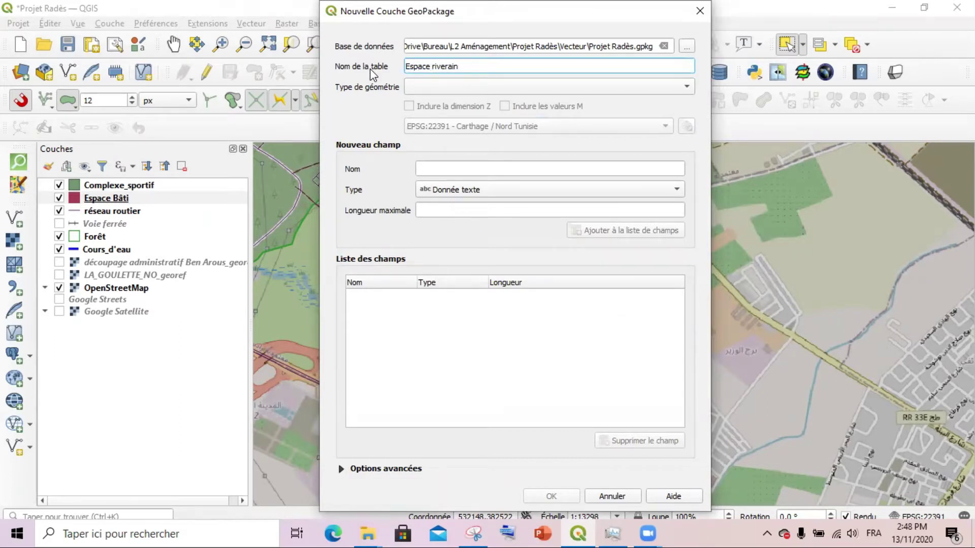
click(683, 88)
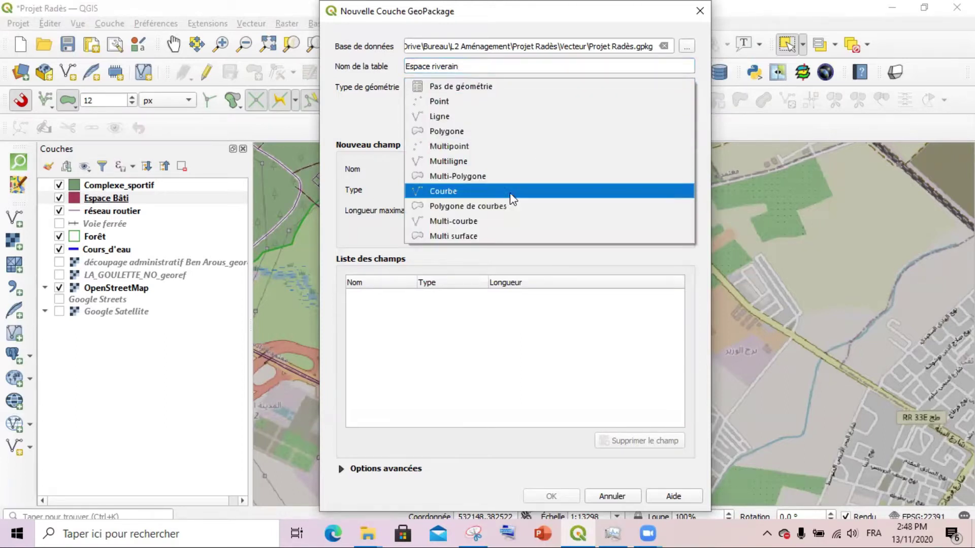
click(516, 177)
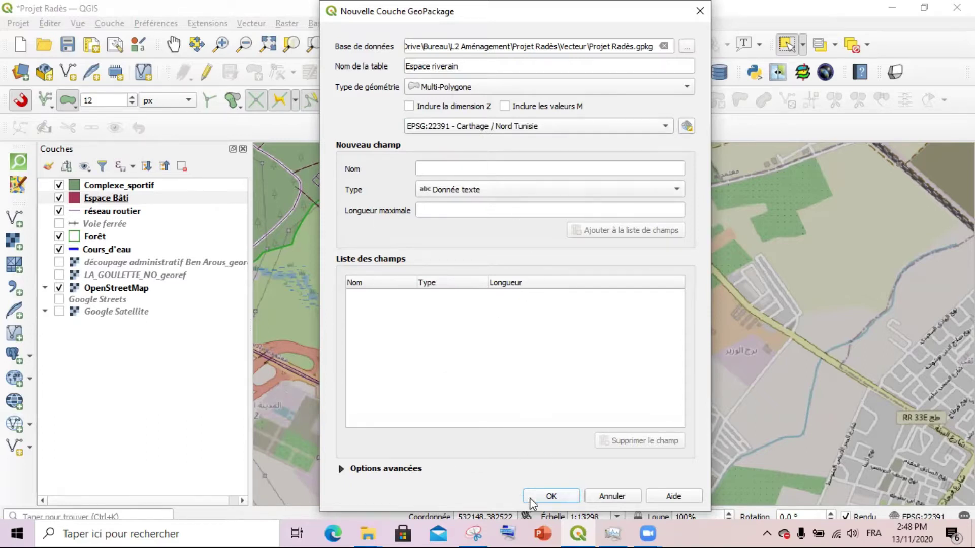
click(567, 501)
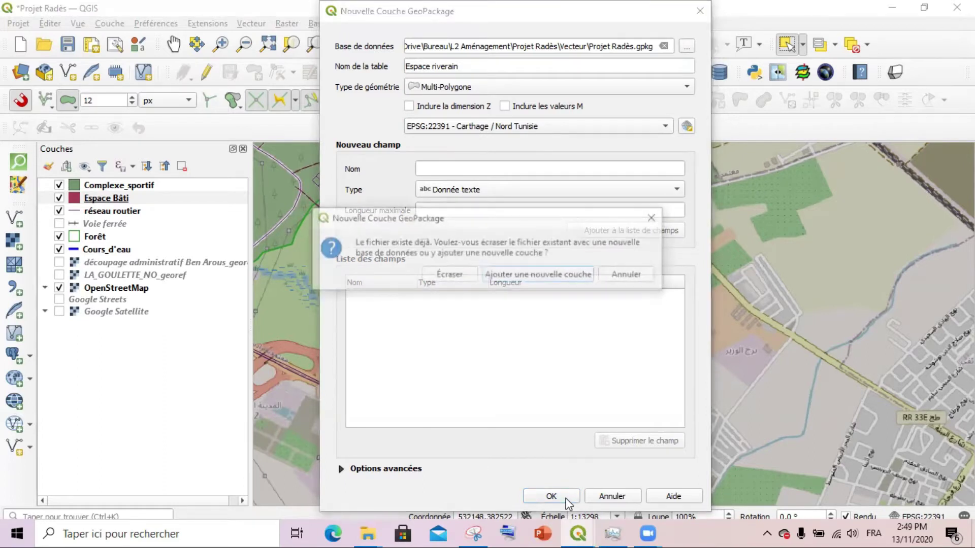
click(530, 277)
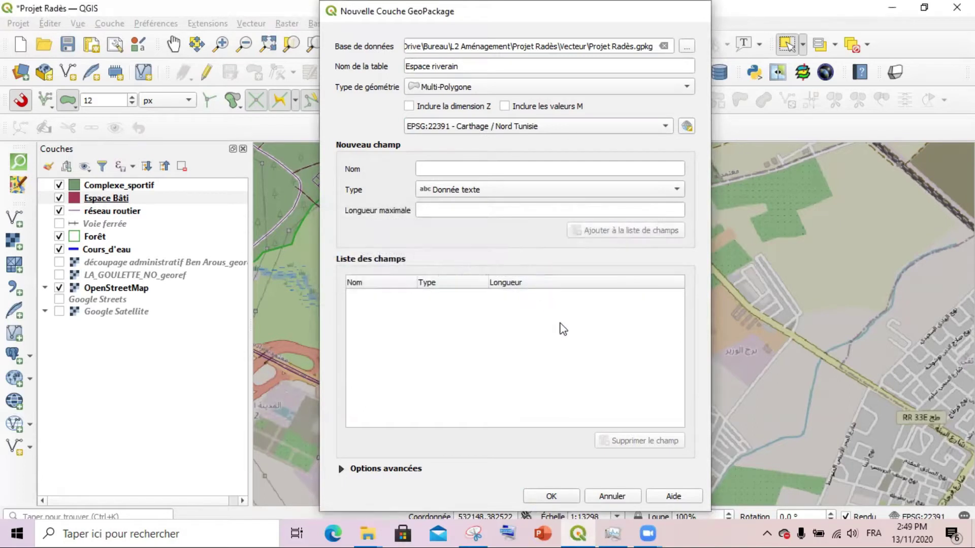
- Set snapping to apply to all layers and check the tracing options
scroll(515, 490, up, 1)
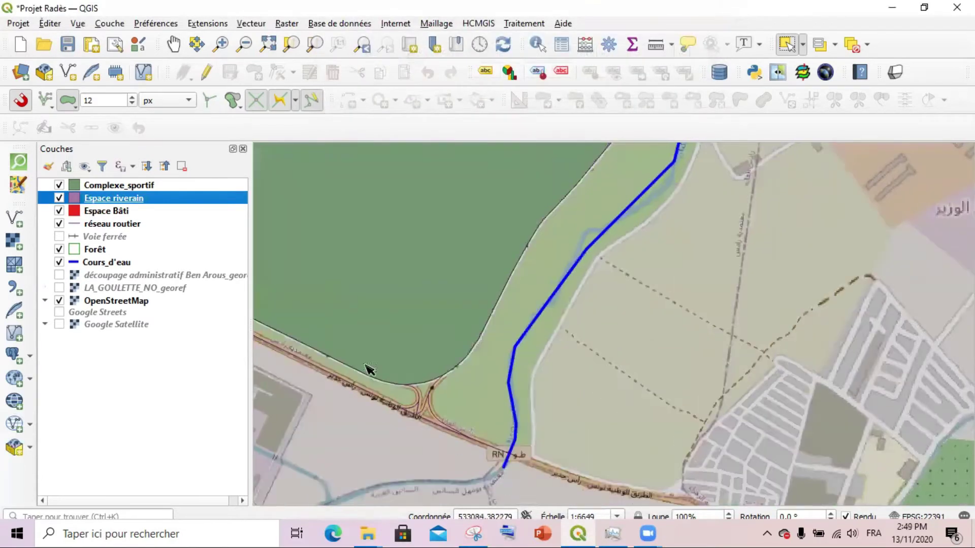
click(46, 101)
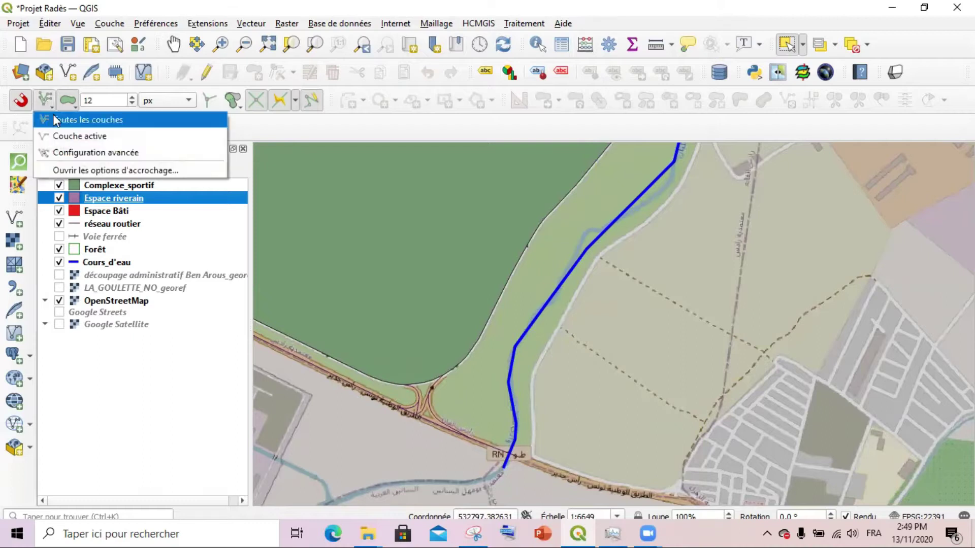
click(60, 121)
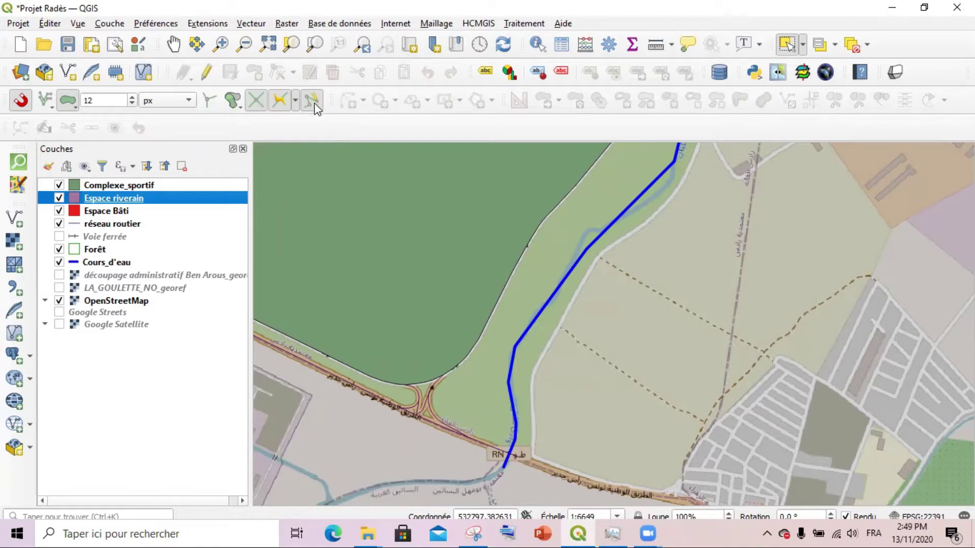
click(274, 105)
click(294, 101)
click(296, 102)
- Digitize the Espace riverain polygon along both sides of the river and accept the automatically generated fid
scroll(436, 424, down, 1)
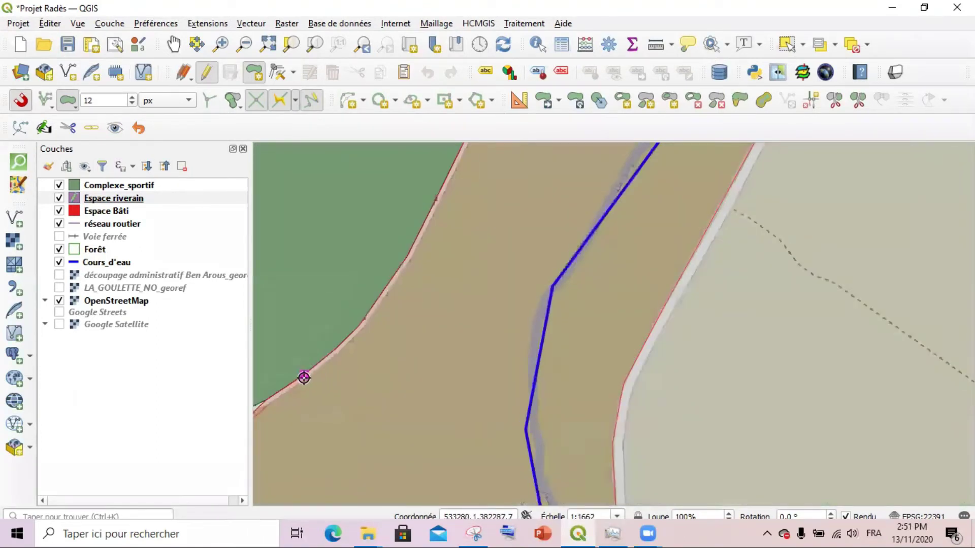
right_click(303, 377)
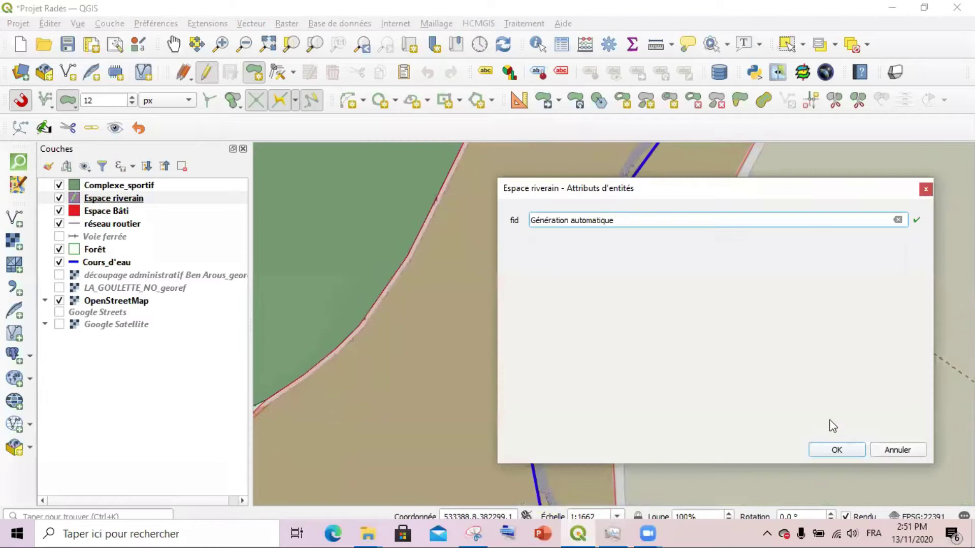
click(831, 448)
scroll(487, 375, down, 3)
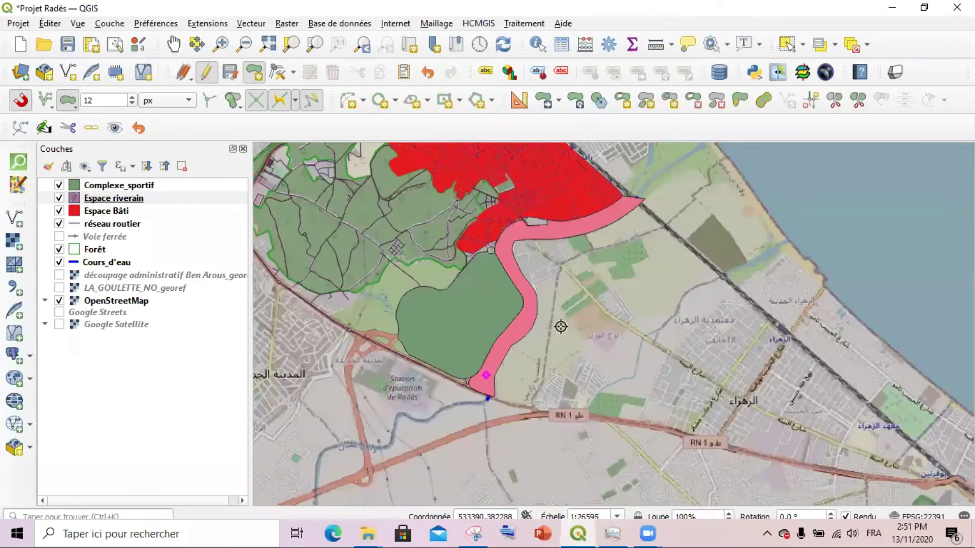
- Delete the vertex of the riverside polygon that sticks out beyond the railway at its north-eastern end
scroll(636, 192, up, 1)
scroll(636, 192, up, 1)
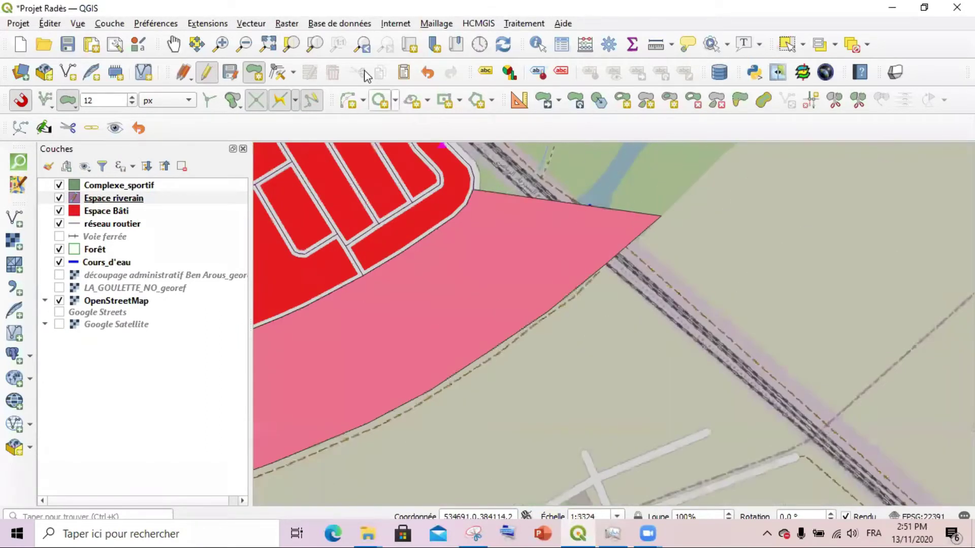
click(277, 73)
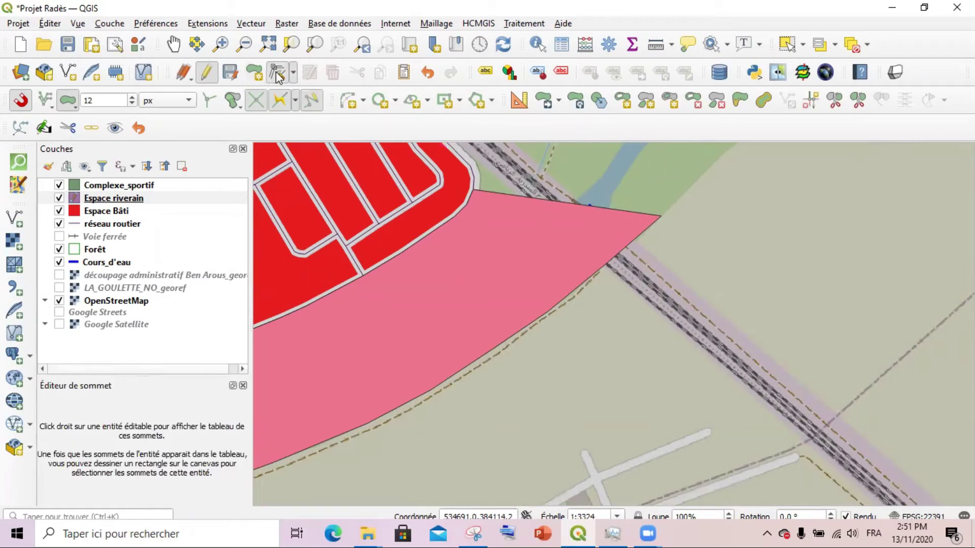
click(663, 216)
click(670, 218)
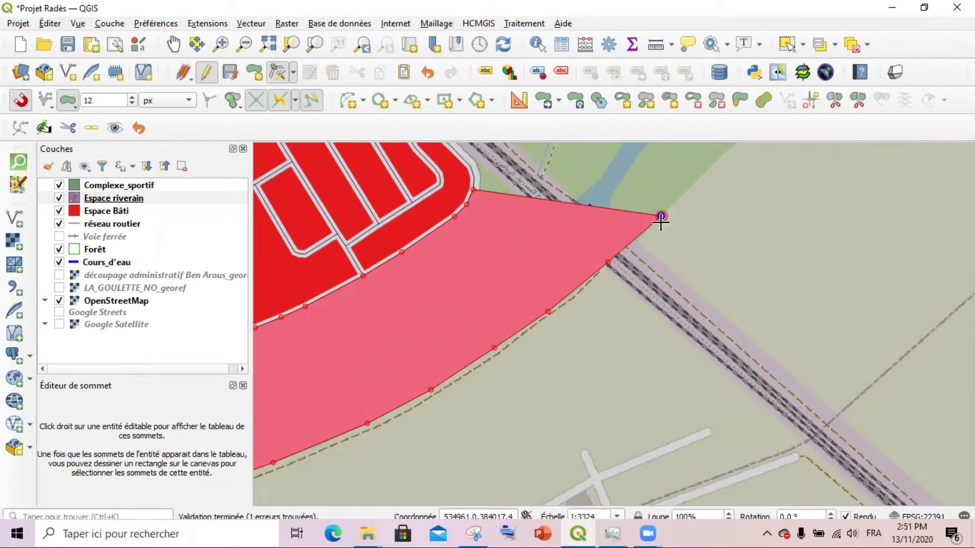
key(Delete)
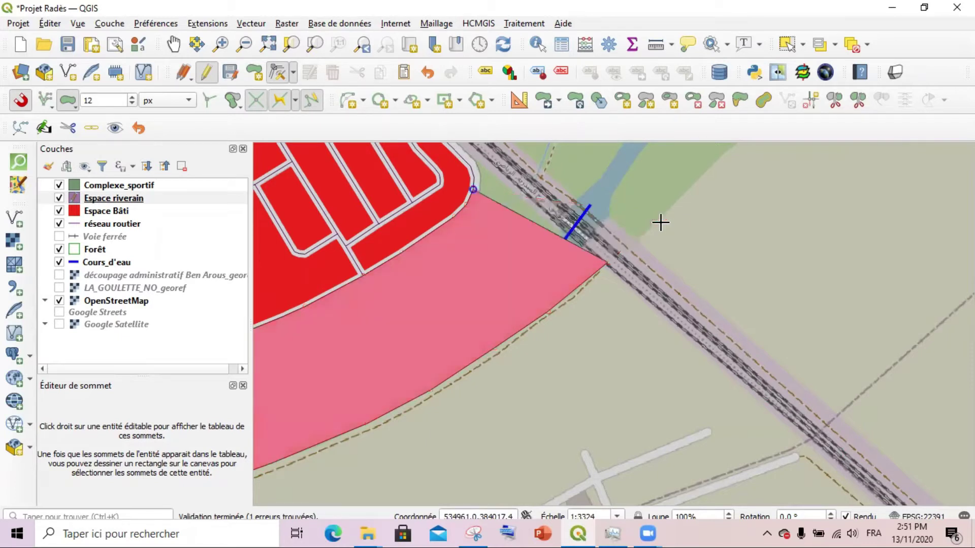
- Add a corner to the polygon's north-eastern end so that its edge follows the railway, and save the layer edits
scroll(624, 304, down, 1)
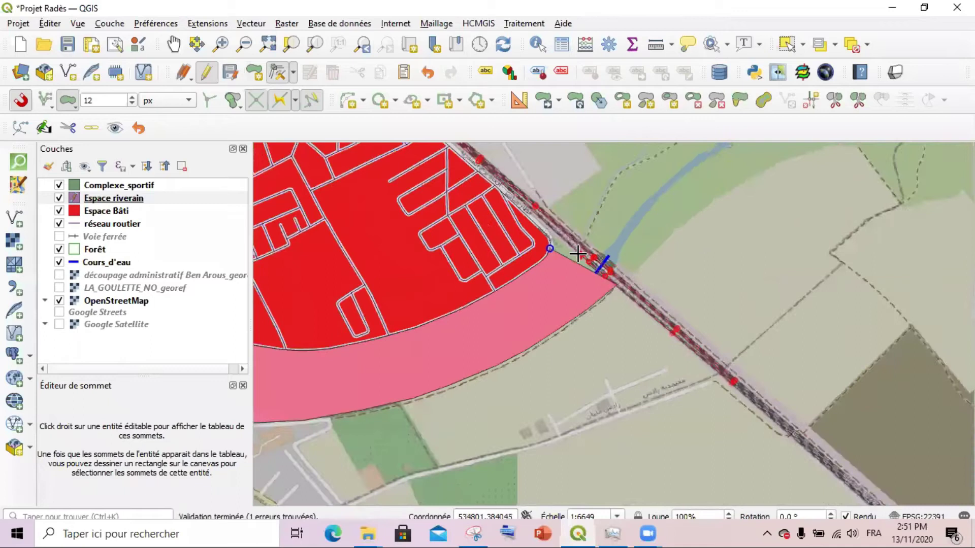
scroll(578, 254, up, 1)
scroll(542, 257, up, 1)
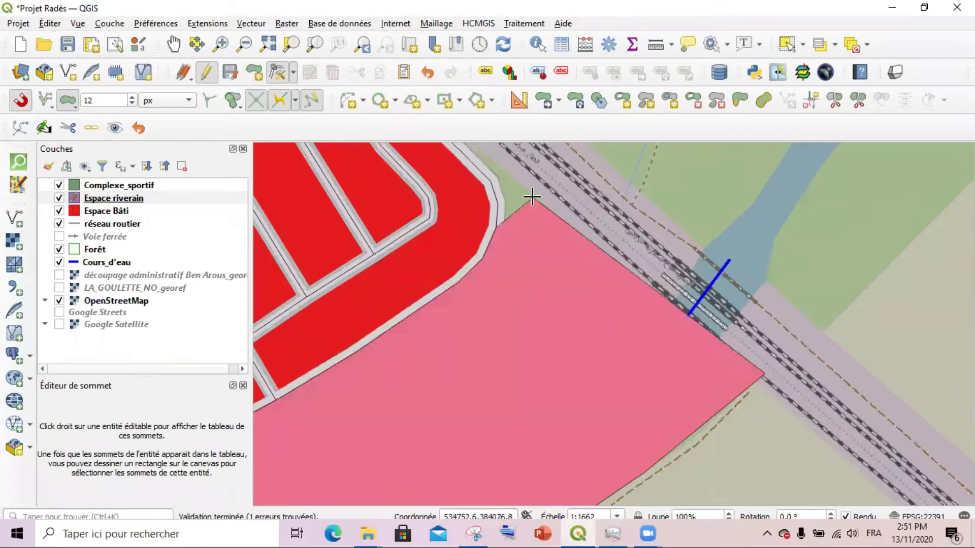
scroll(612, 241, down, 4)
scroll(465, 436, up, 3)
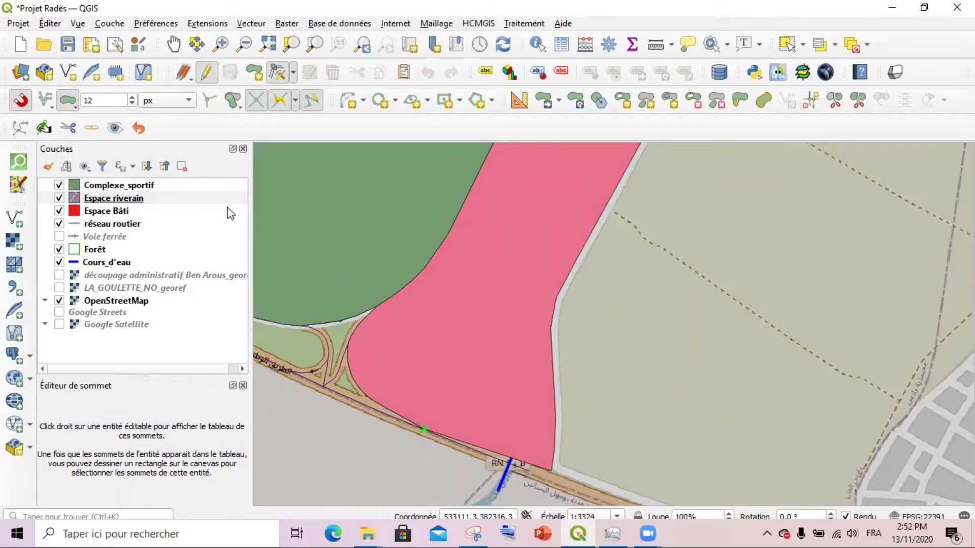
- End the editing session on the Espace riverain layer
click(206, 72)
scroll(475, 393, down, 2)
scroll(525, 409, down, 1)
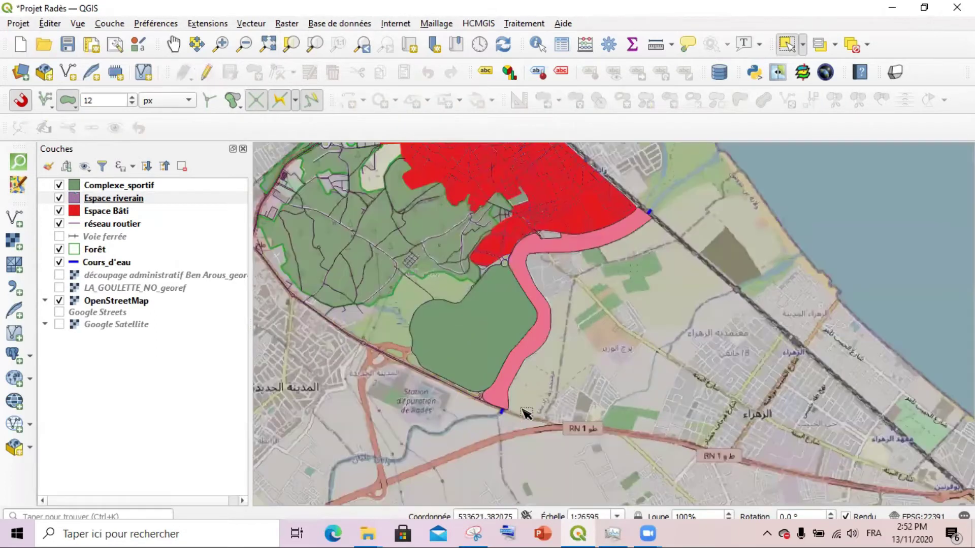
scroll(357, 359, up, 1)
scroll(373, 262, up, 1)
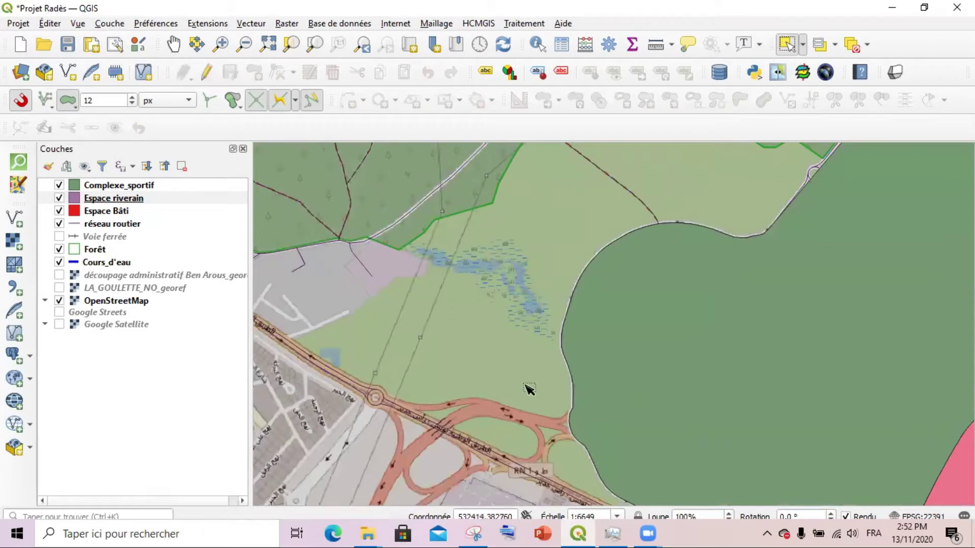
- Start a new GeoPackage layer and choose the existing Projet Radès.gpkg in the Vecteur folder as its database
scroll(526, 387, down, 1)
scroll(655, 286, up, 1)
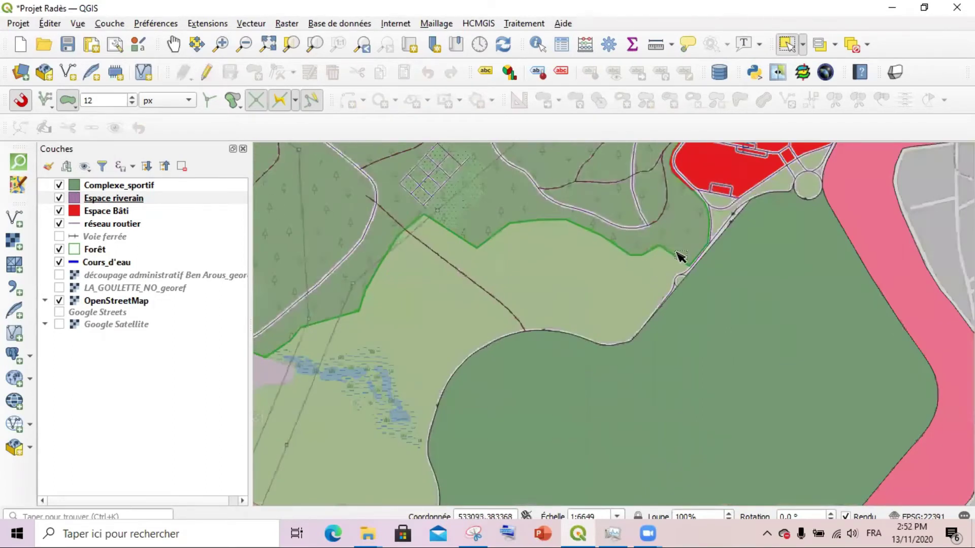
scroll(675, 280, down, 1)
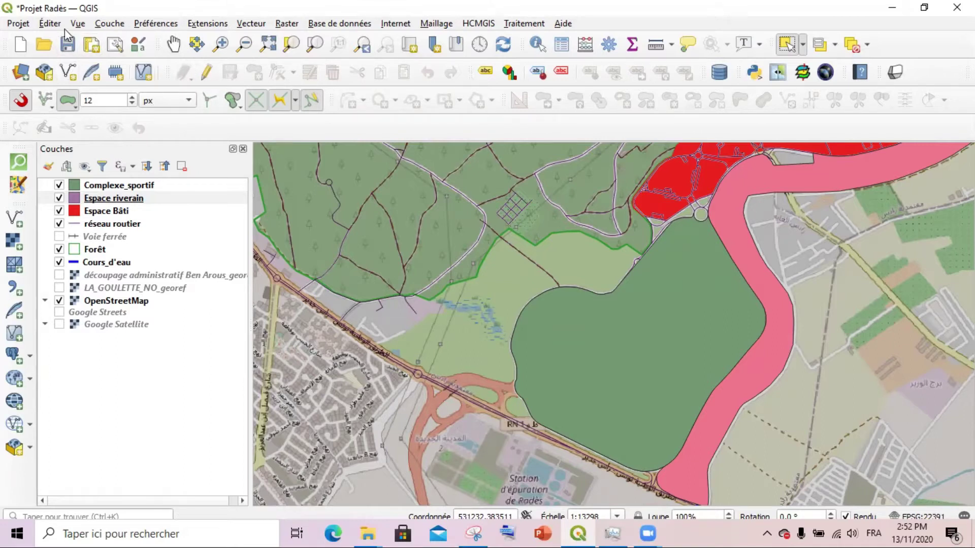
click(109, 24)
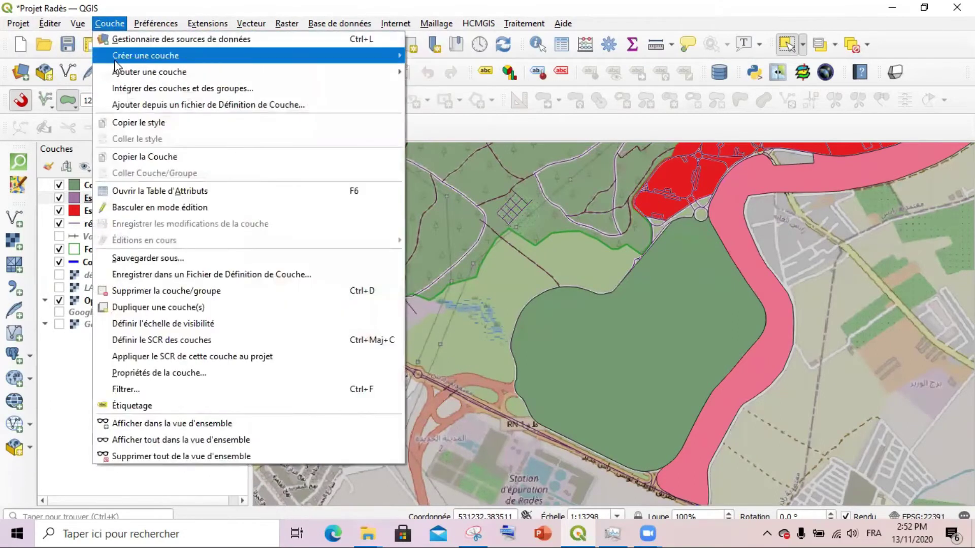
mouse_move(152, 57)
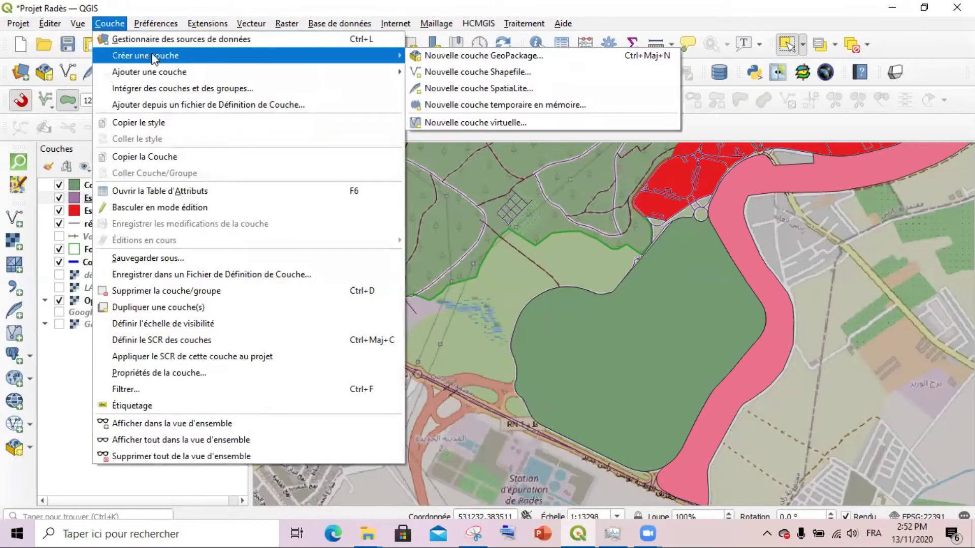
click(492, 57)
click(687, 46)
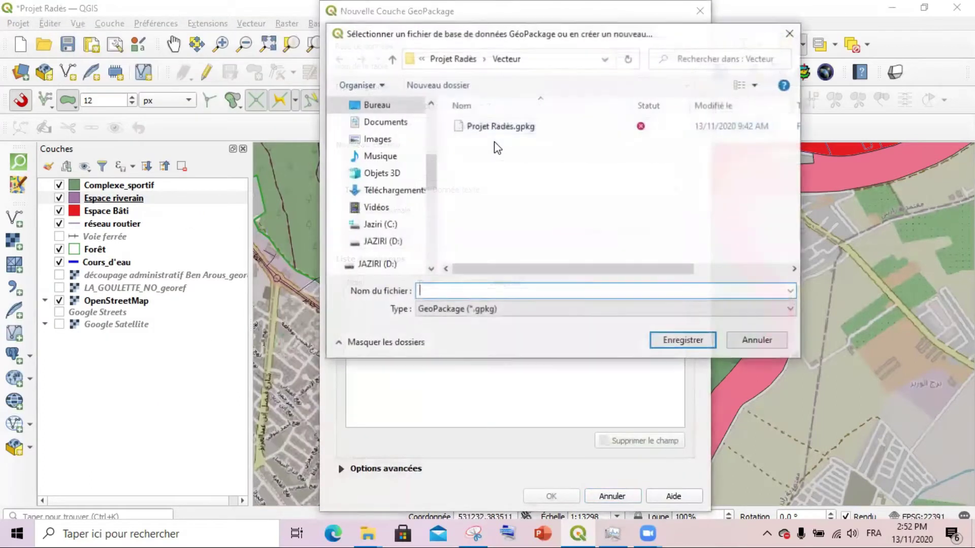
click(496, 126)
click(684, 340)
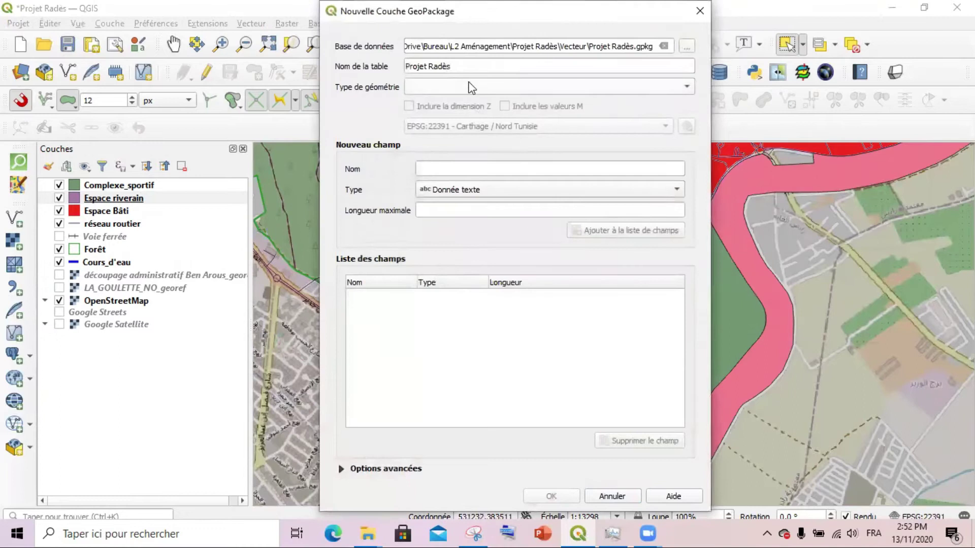
- Name the new table Terrain nu, set its geometry type to Multi-Polygone, and create the layer
text(E)
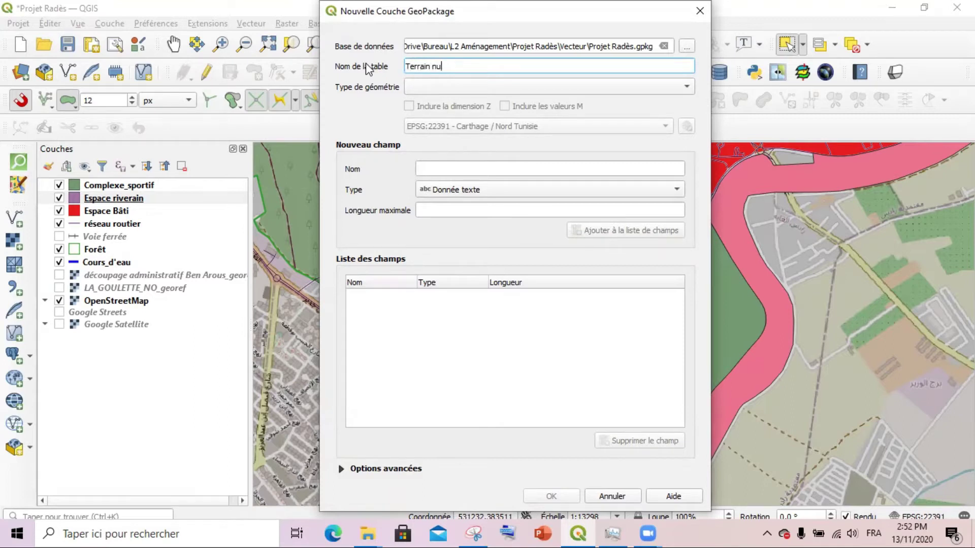
click(508, 87)
click(501, 174)
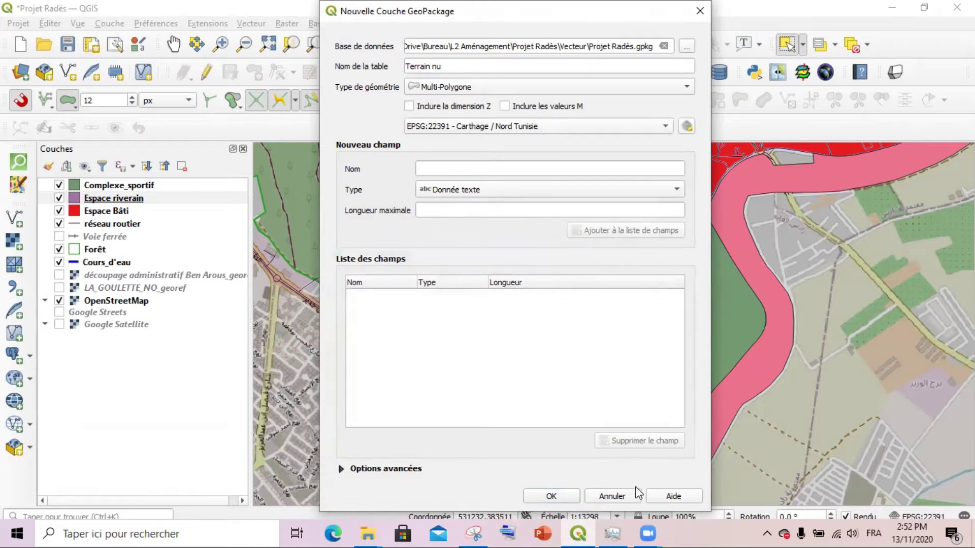
key(Return)
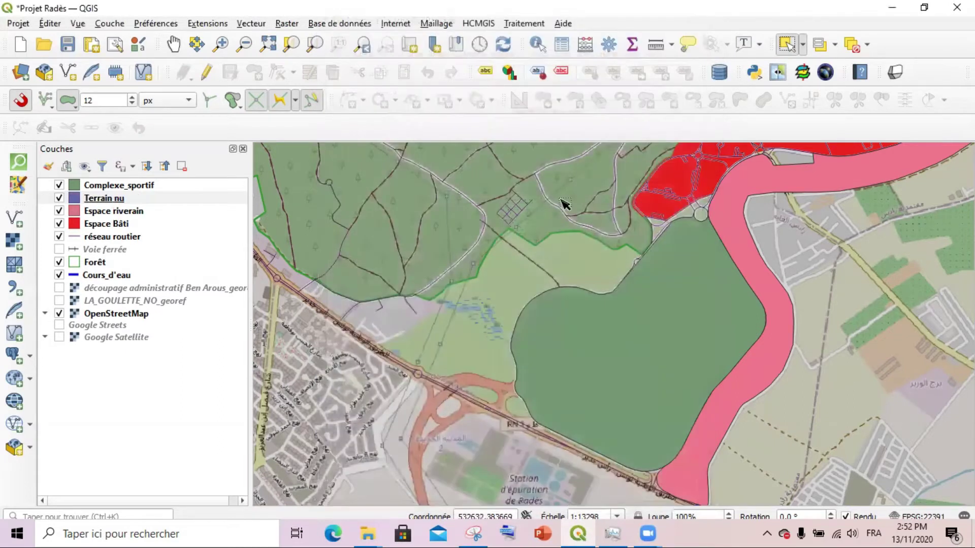
- Digitize the Terrain nu polygon filling the open land between the forest edge, the sports complex and the RN 1 road
scroll(524, 446, up, 1)
click(206, 72)
click(253, 72)
scroll(549, 355, down, 2)
scroll(644, 363, up, 2)
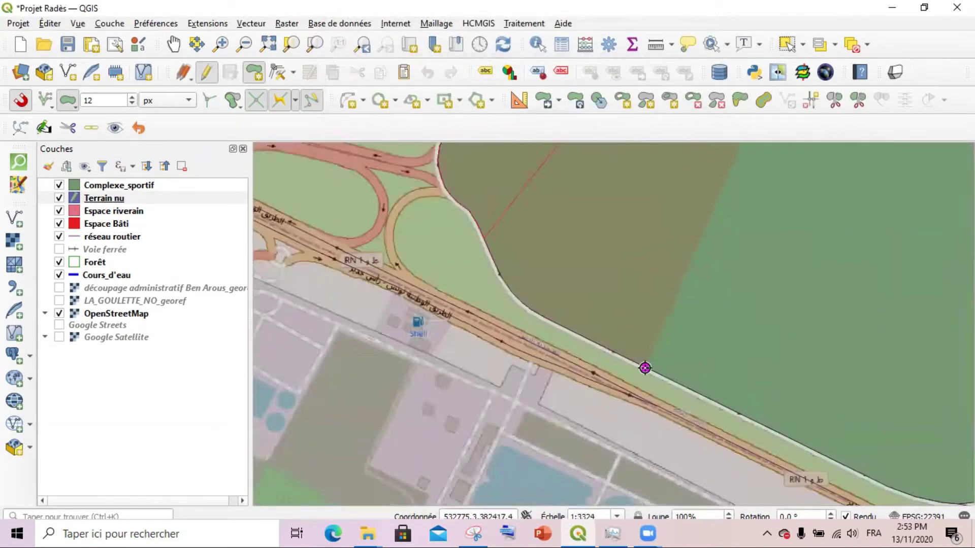
scroll(356, 276, up, 2)
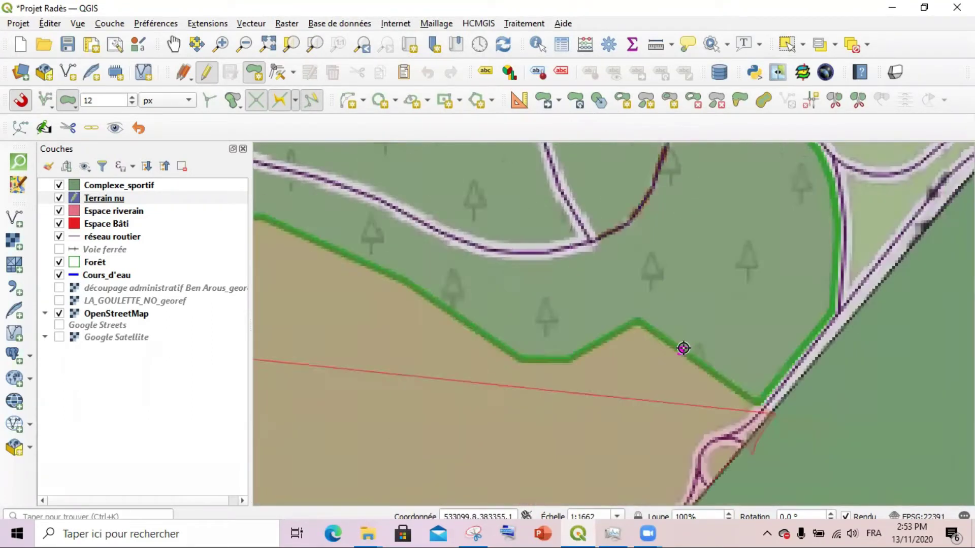
right_click(683, 348)
scroll(683, 349, down, 3)
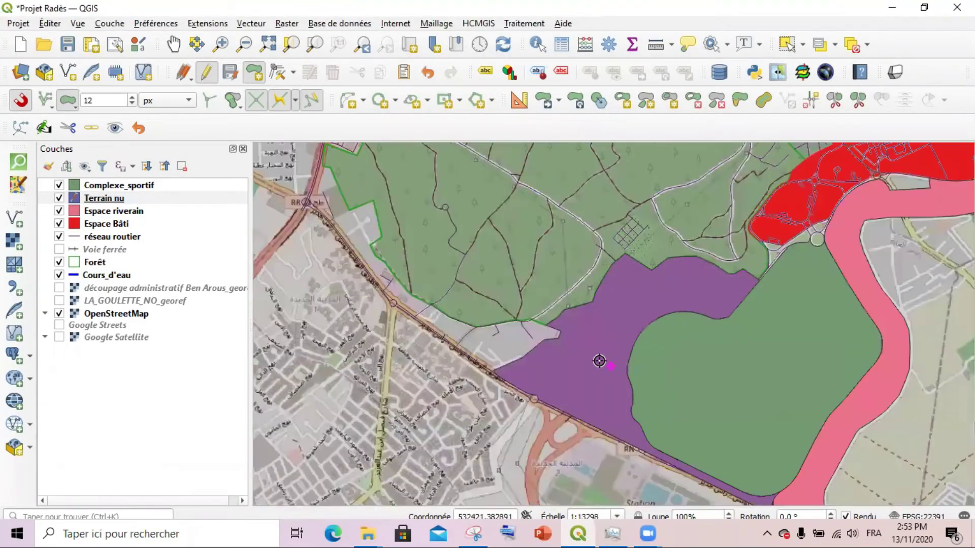
- End the editing session on the Terrain nu layer and save its modifications
scroll(604, 363, down, 2)
scroll(562, 358, up, 2)
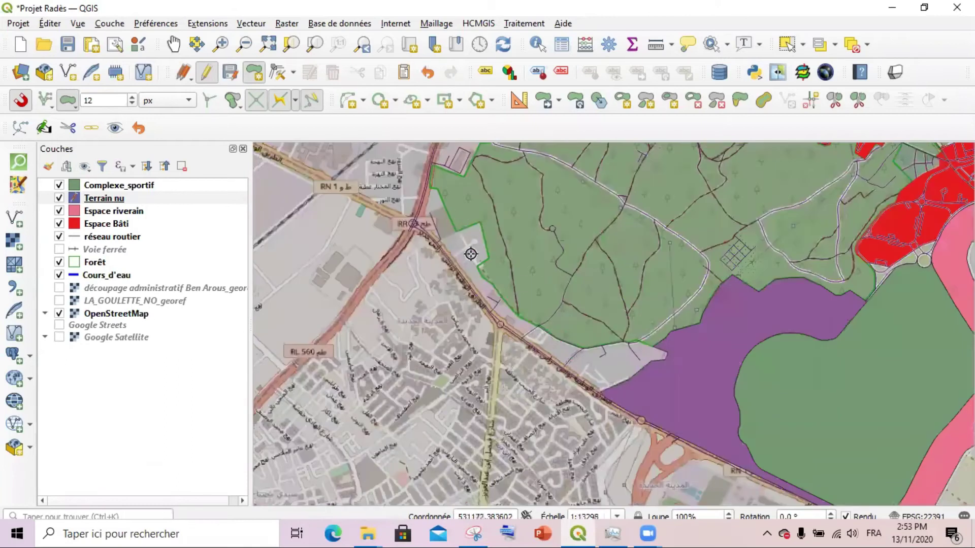
scroll(464, 239, up, 1)
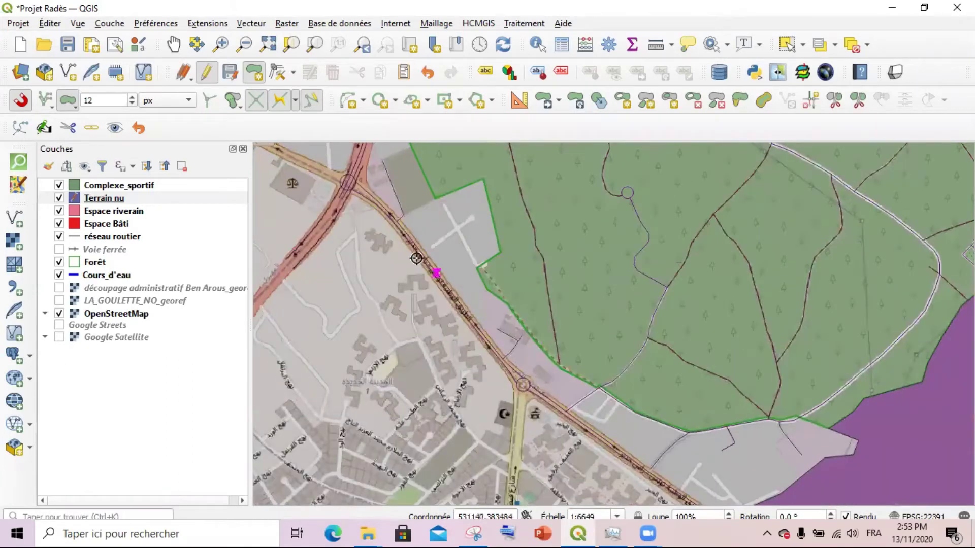
click(103, 227)
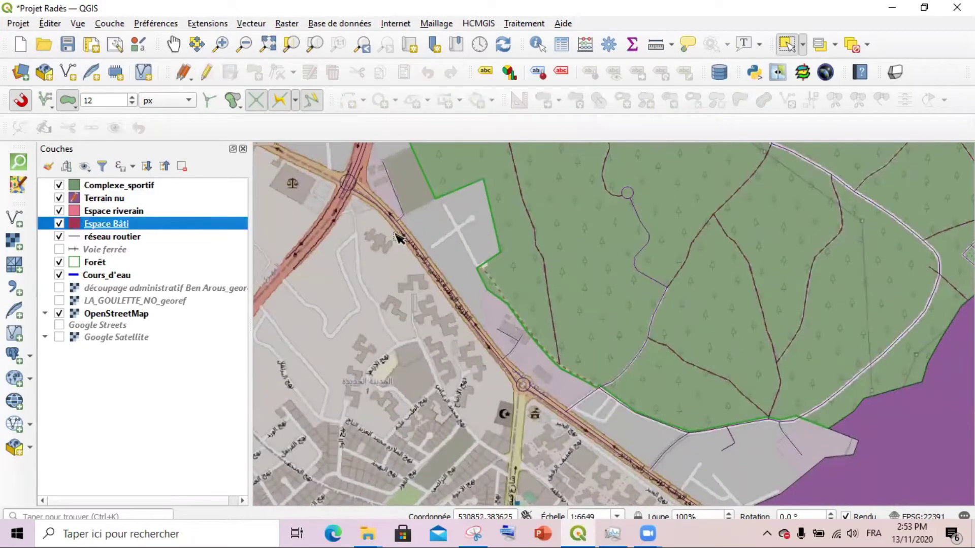
click(105, 198)
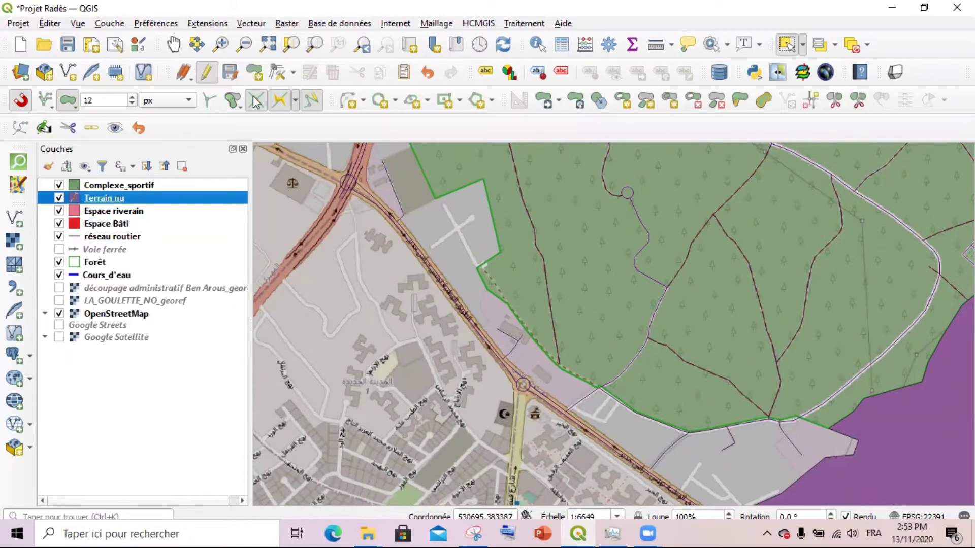
click(207, 72)
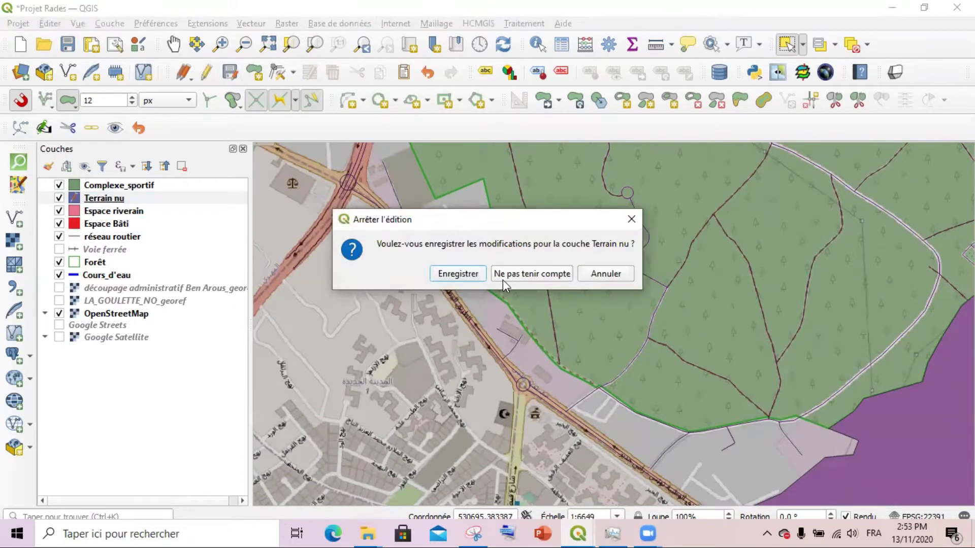
click(470, 279)
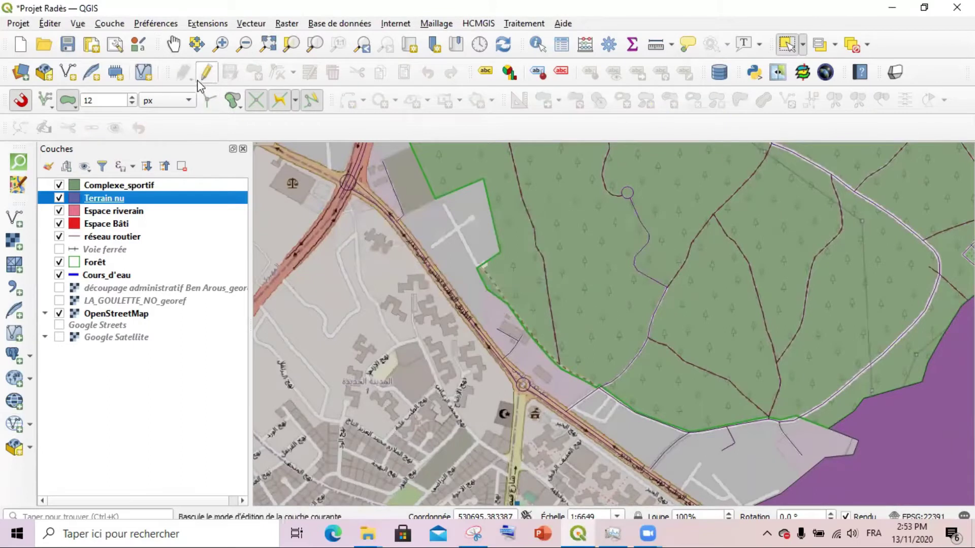
- Digitize an Espace Bâti polygon between the forest's south-western edge, the RN 1 road and the Terrain nu area, and accept its attributes unfilled
click(108, 229)
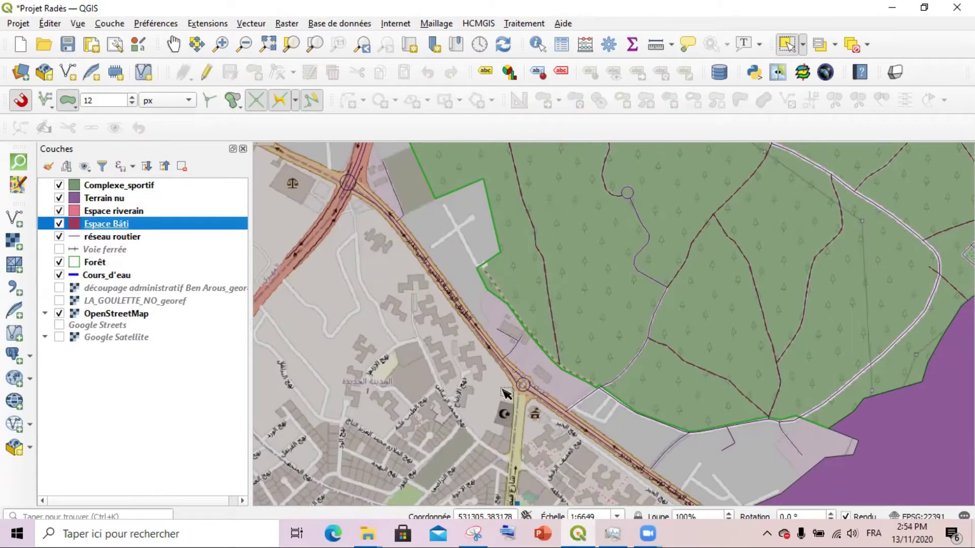
click(205, 74)
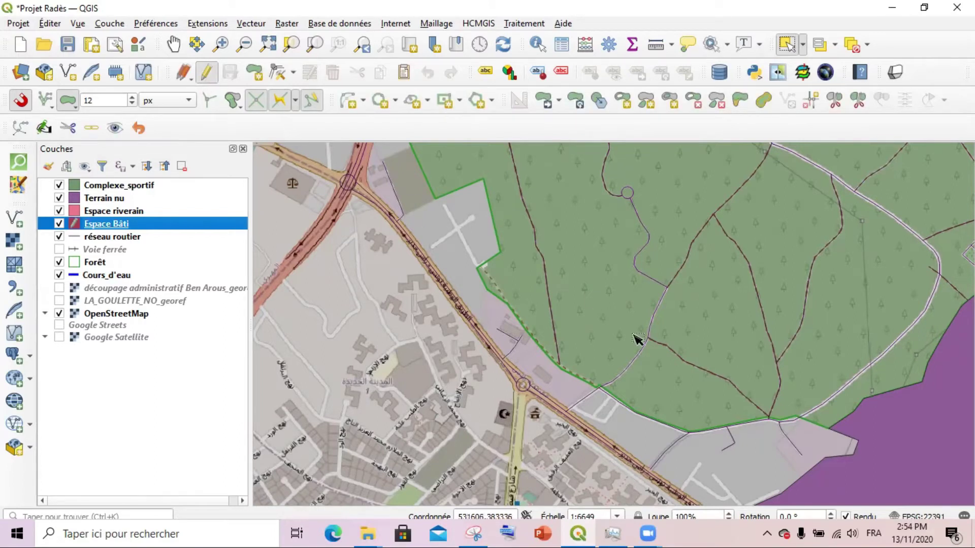
scroll(663, 358, down, 1)
scroll(746, 413, up, 2)
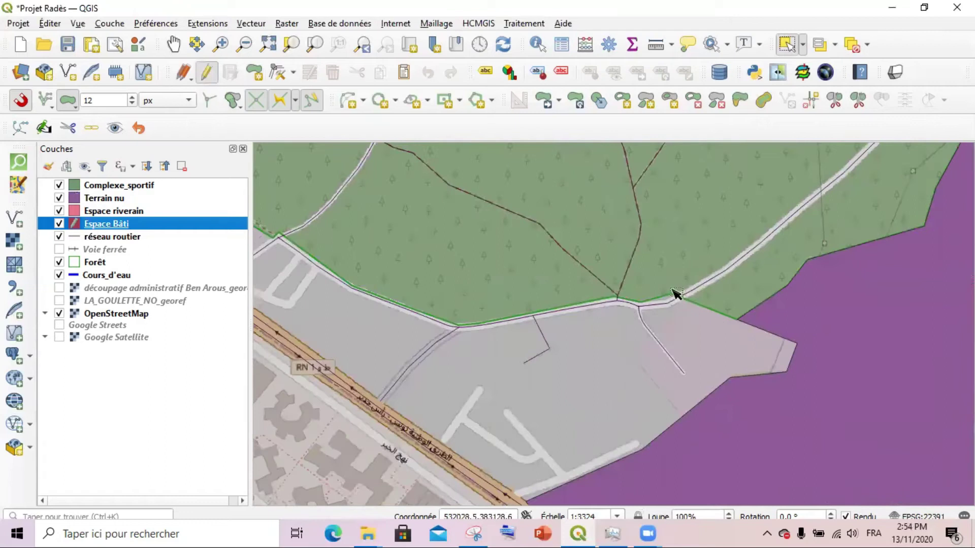
click(254, 72)
scroll(670, 297, up, 2)
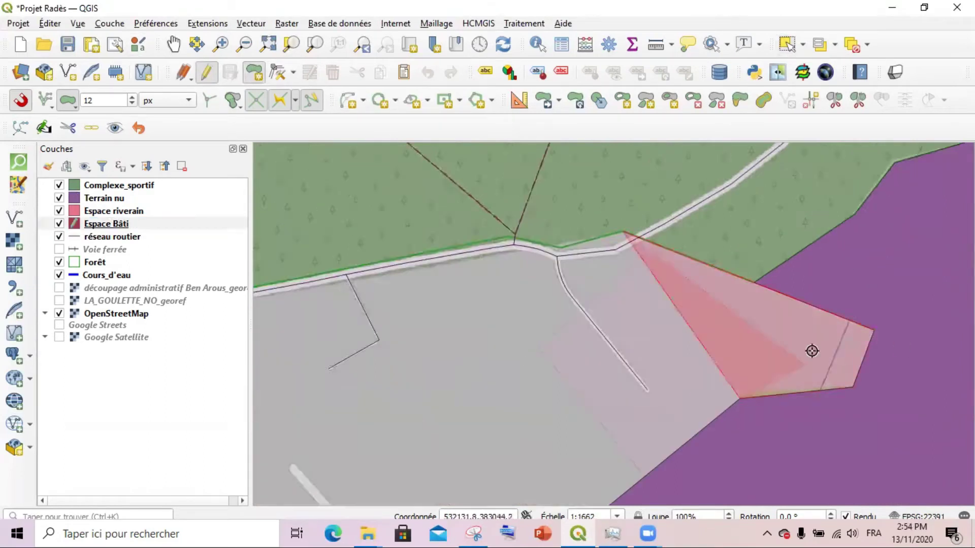
click(665, 313)
scroll(664, 314, down, 2)
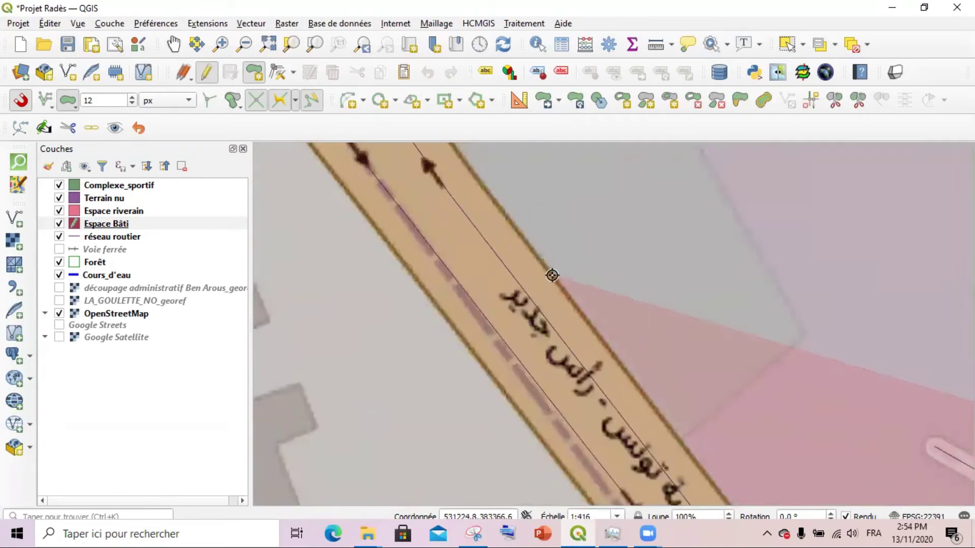
scroll(587, 324, up, 1)
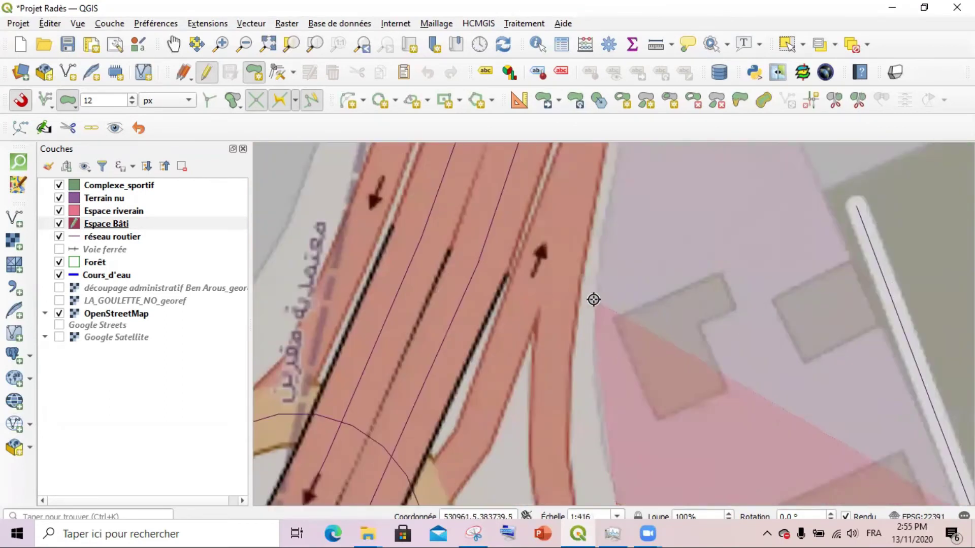
scroll(615, 277, down, 1)
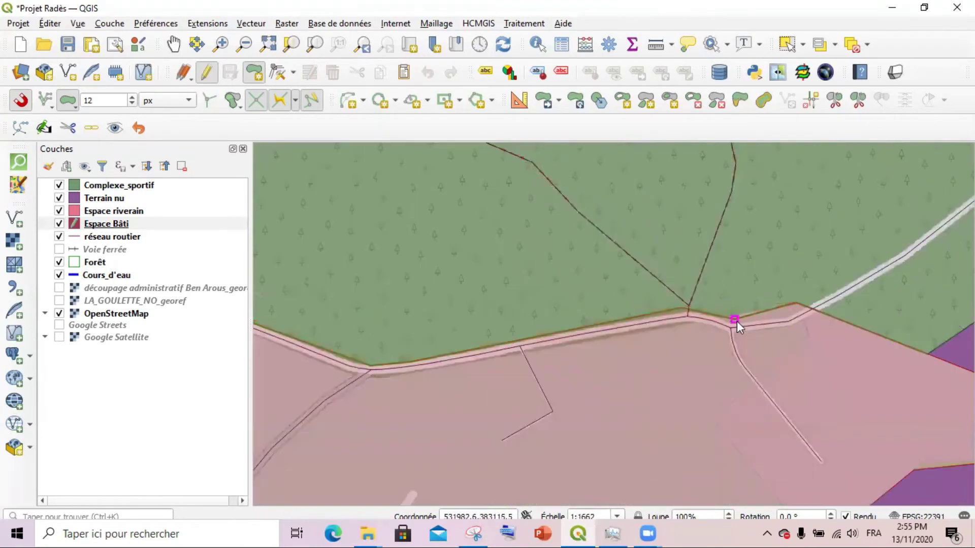
right_click(736, 321)
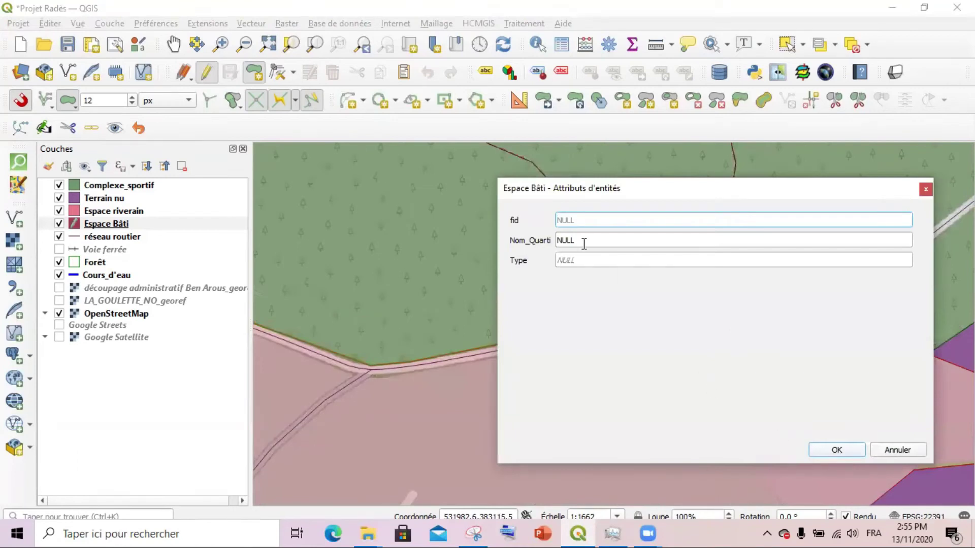
click(842, 453)
- Hide the OpenStreetMap basemap, and save and close the edits on the Espace Bâti layer
scroll(615, 393, down, 4)
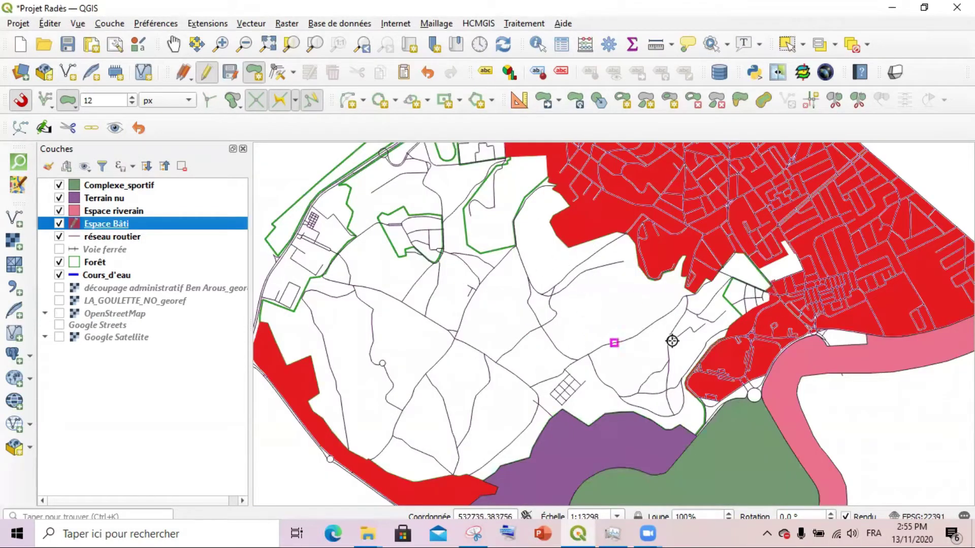
click(230, 72)
click(206, 74)
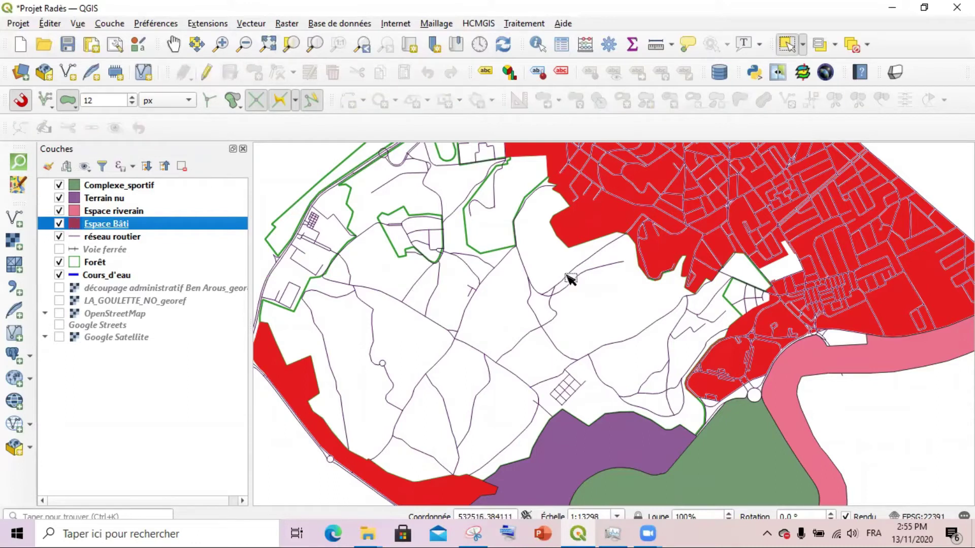
- Fill the Forêt layer's polygons with the recent solid green matching their outline and apply the symbology
scroll(574, 302, down, 1)
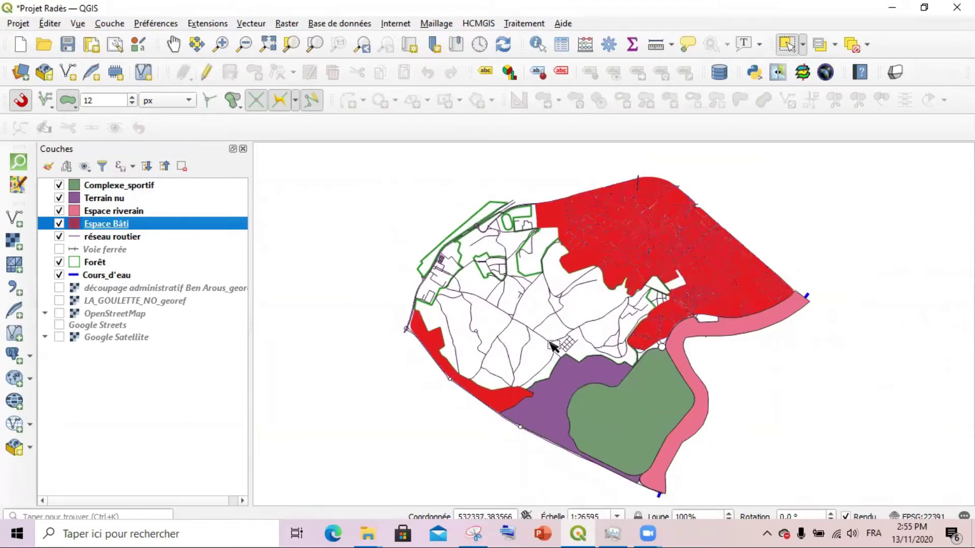
scroll(553, 345, up, 1)
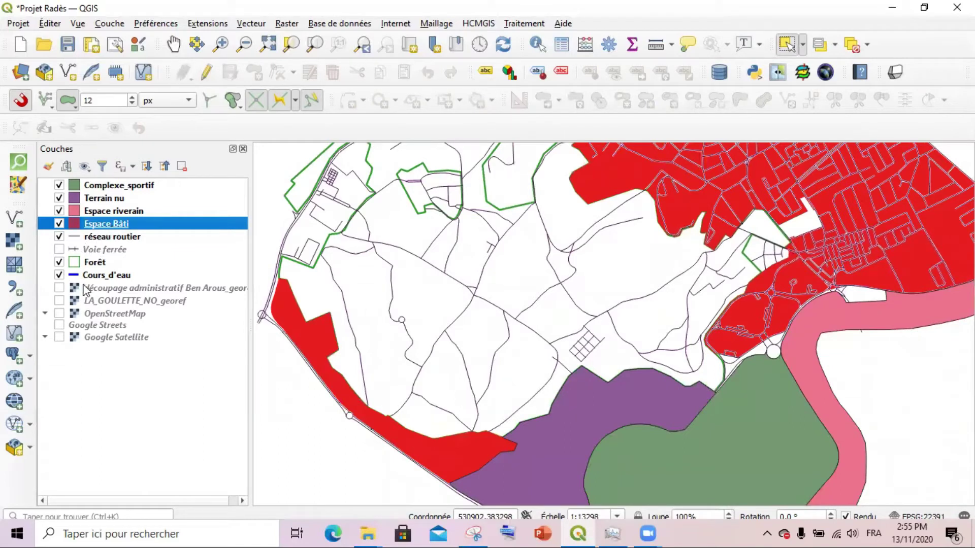
click(92, 266)
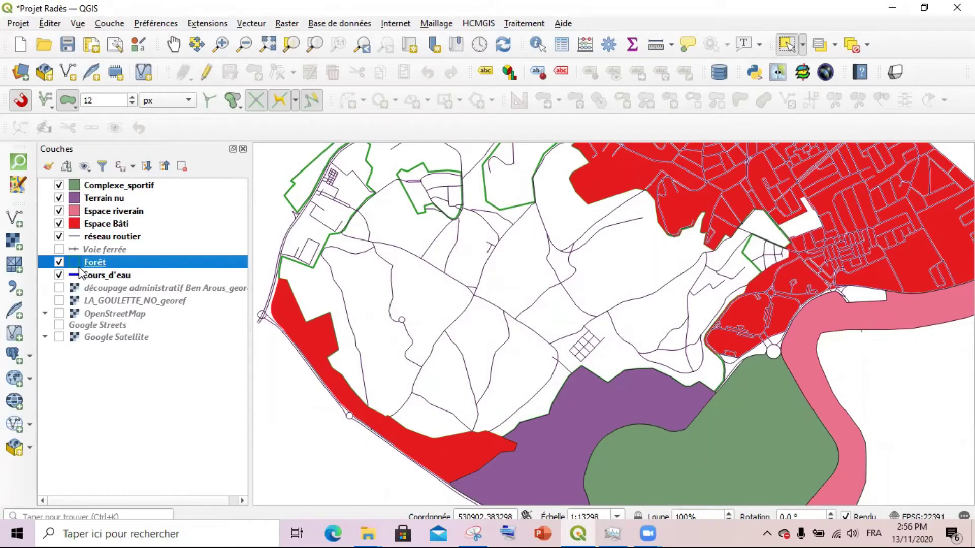
double_click(76, 265)
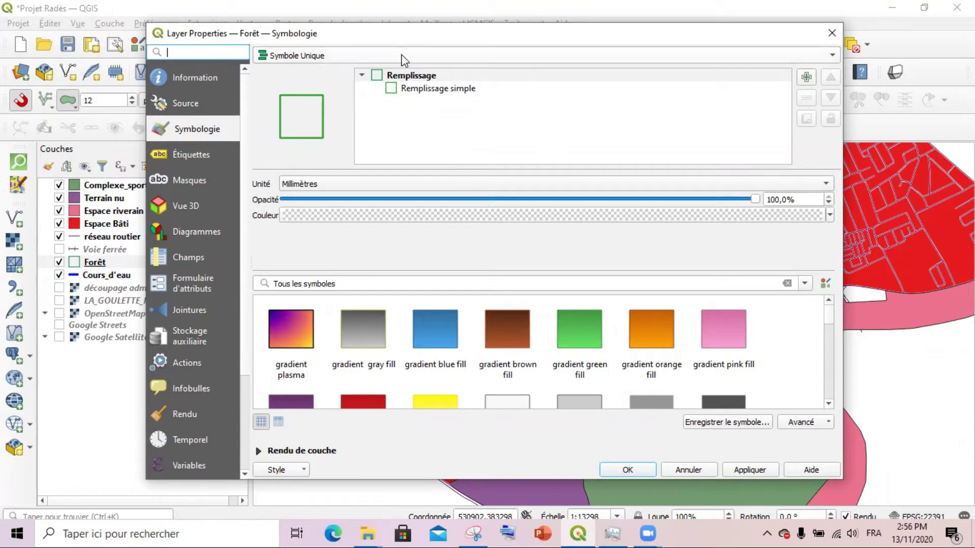
click(419, 90)
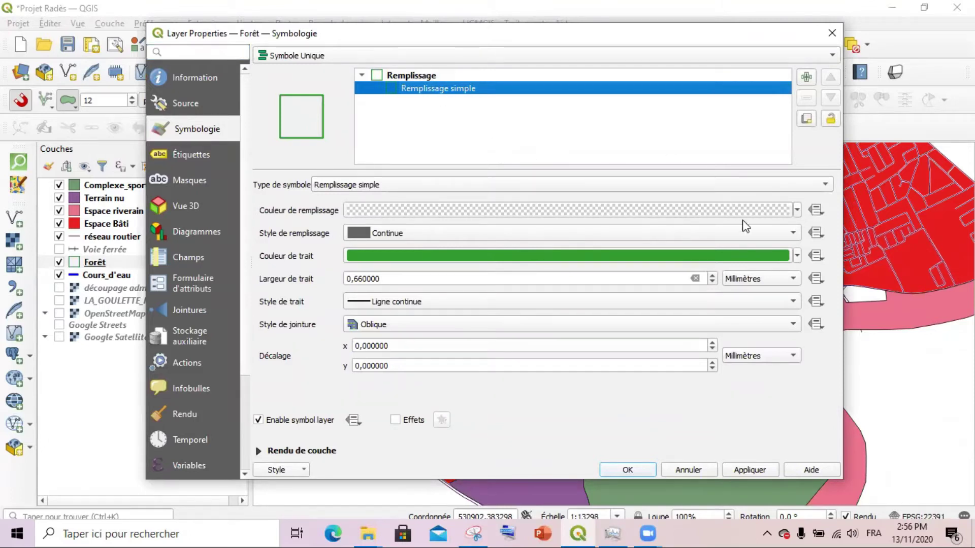
click(795, 209)
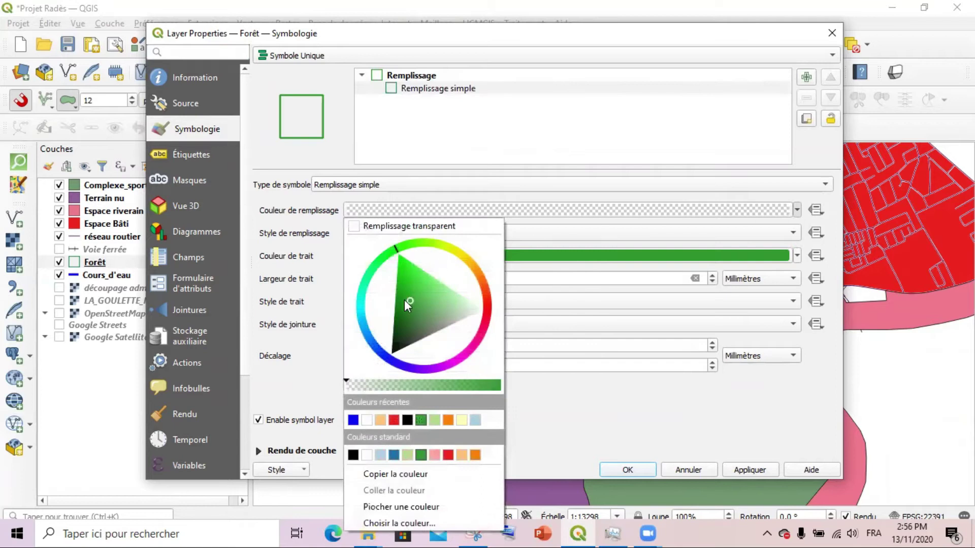
drag(410, 301, 407, 272)
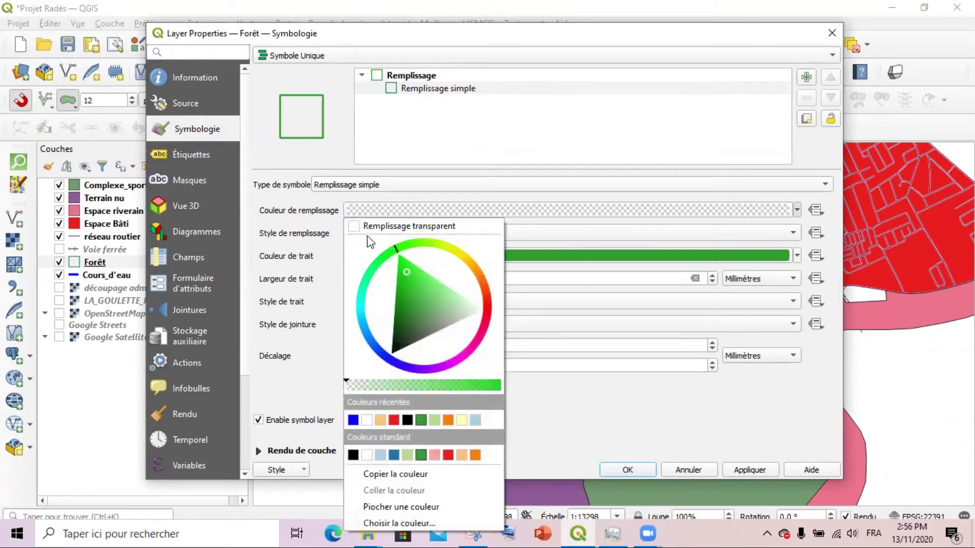
click(421, 419)
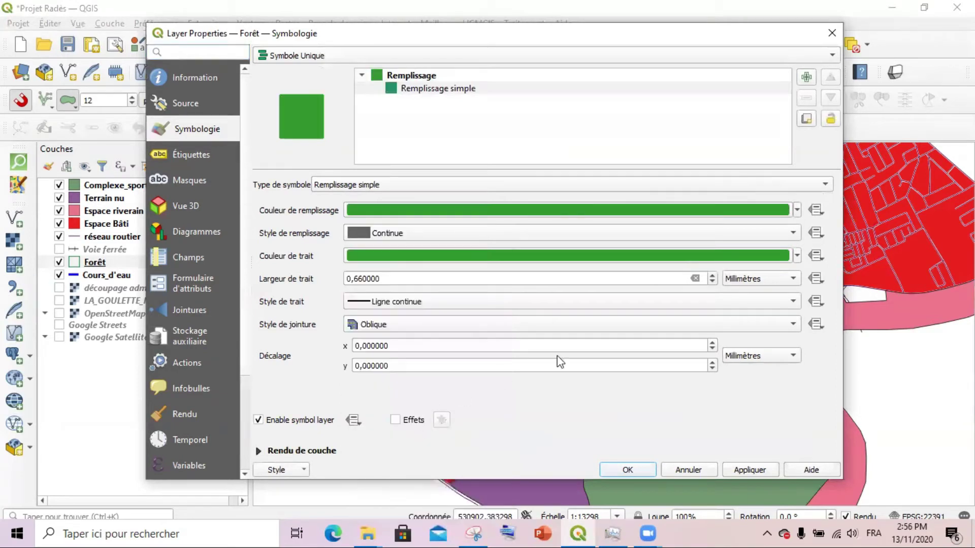
click(796, 256)
click(796, 255)
click(745, 468)
click(623, 470)
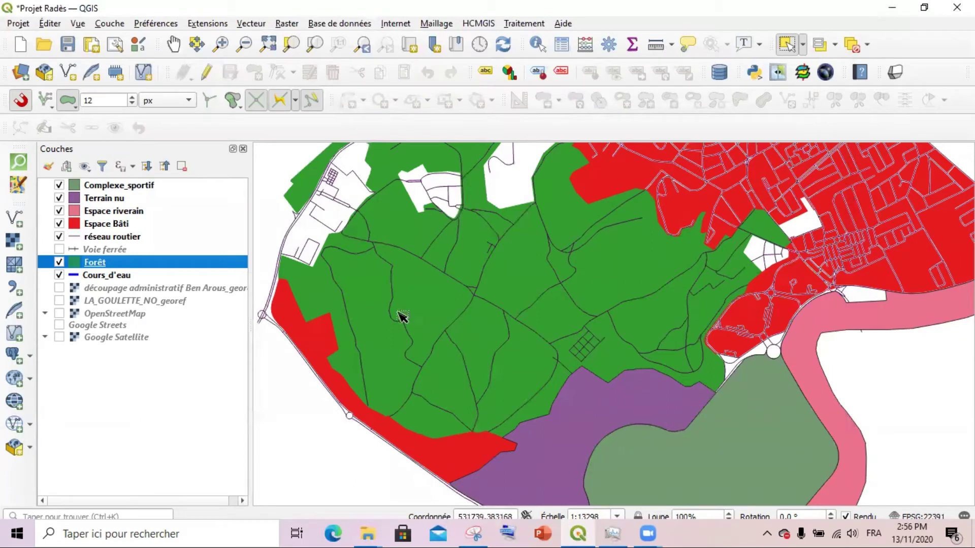
- Add a second symbol layer above the Forêt layer's simple fill and set its type to Remplissage SVG
double_click(81, 263)
click(412, 89)
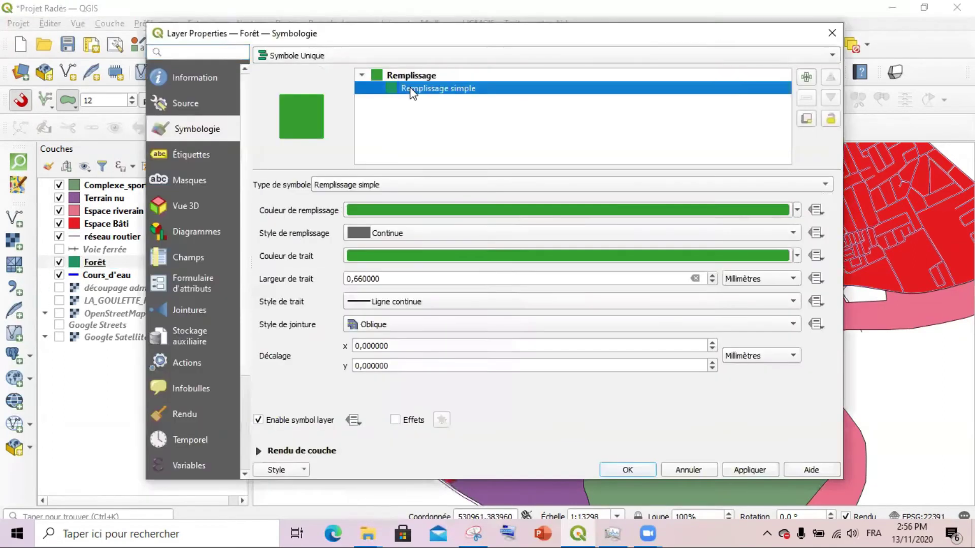
click(826, 184)
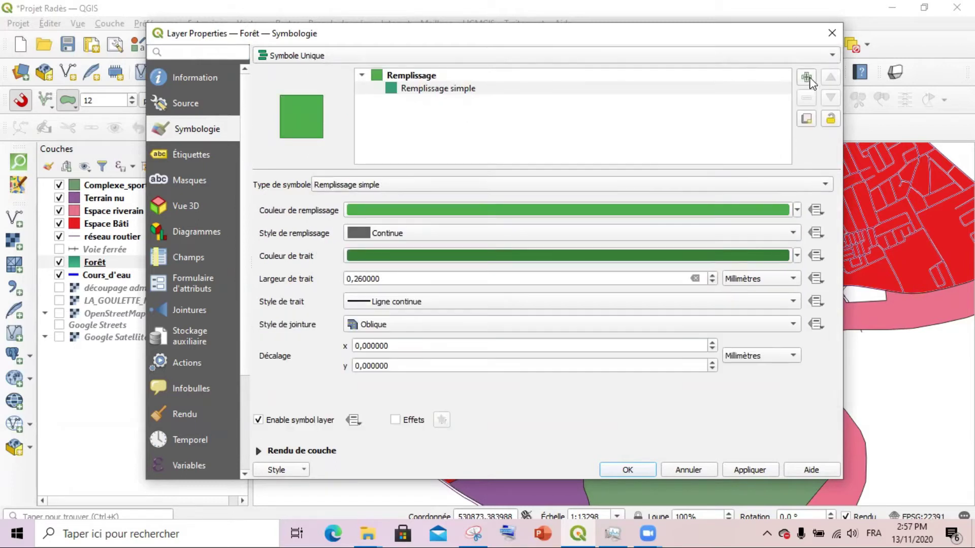
click(807, 78)
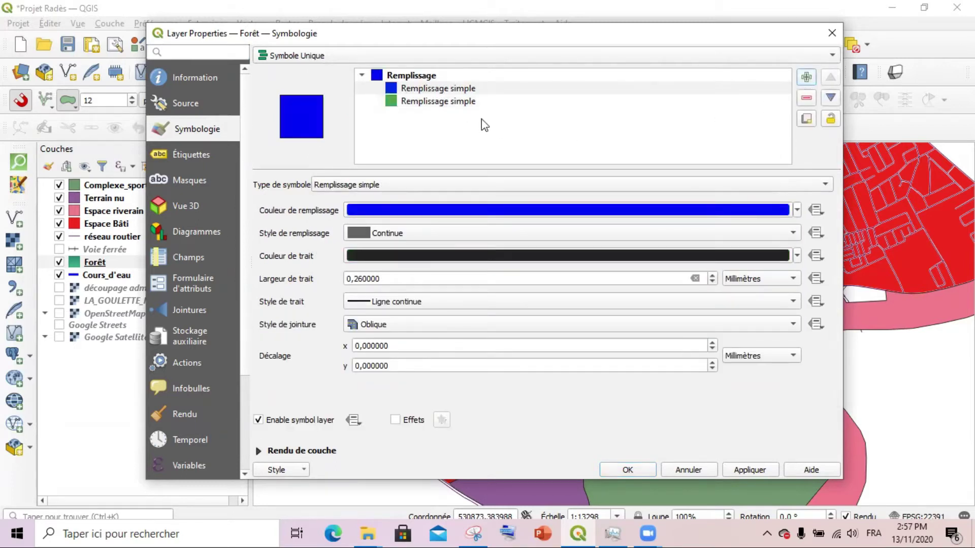
click(454, 91)
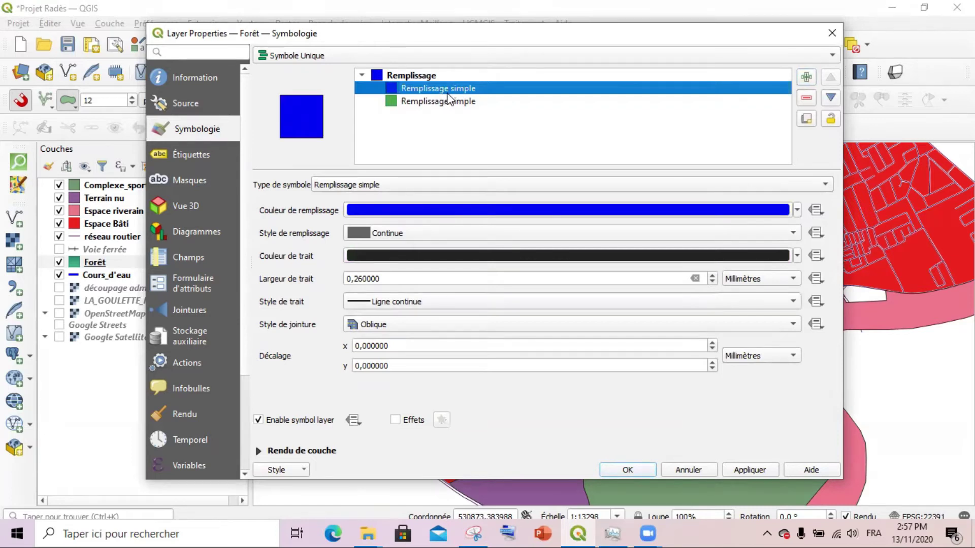
click(817, 187)
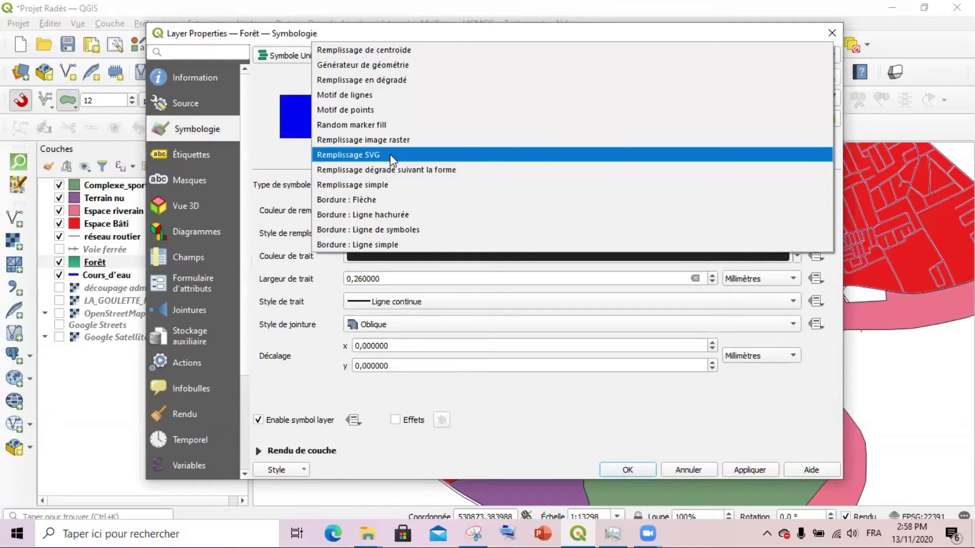
click(404, 155)
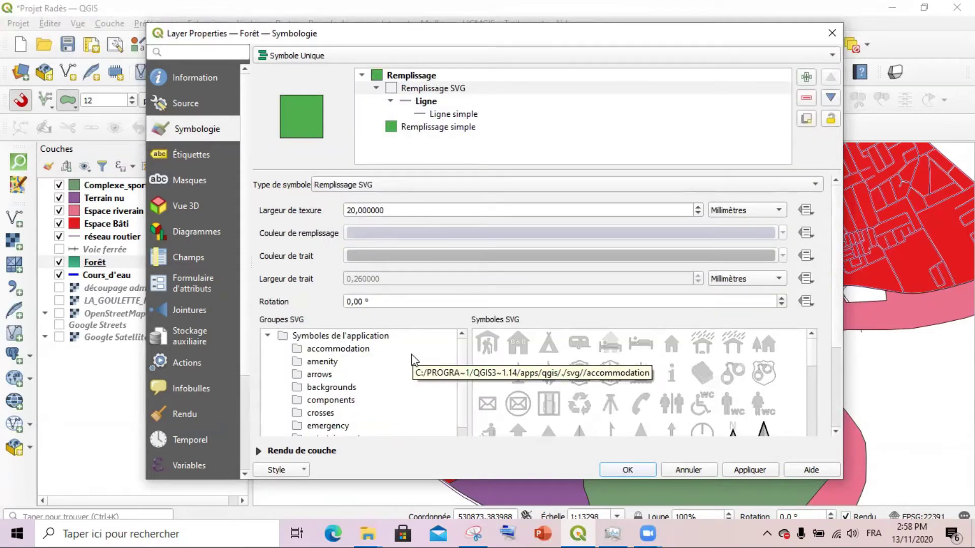
- Choose the conifer symbol landuse_coniferous.svg from the application's symbol group as the SVG fill's pattern
drag(836, 282, 837, 373)
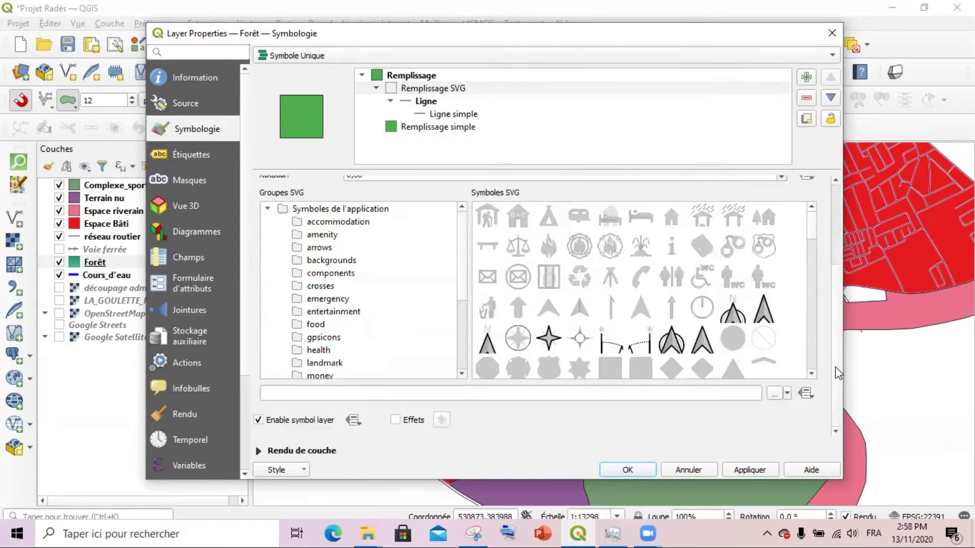
click(338, 221)
click(320, 247)
click(330, 273)
click(331, 299)
click(329, 324)
click(327, 349)
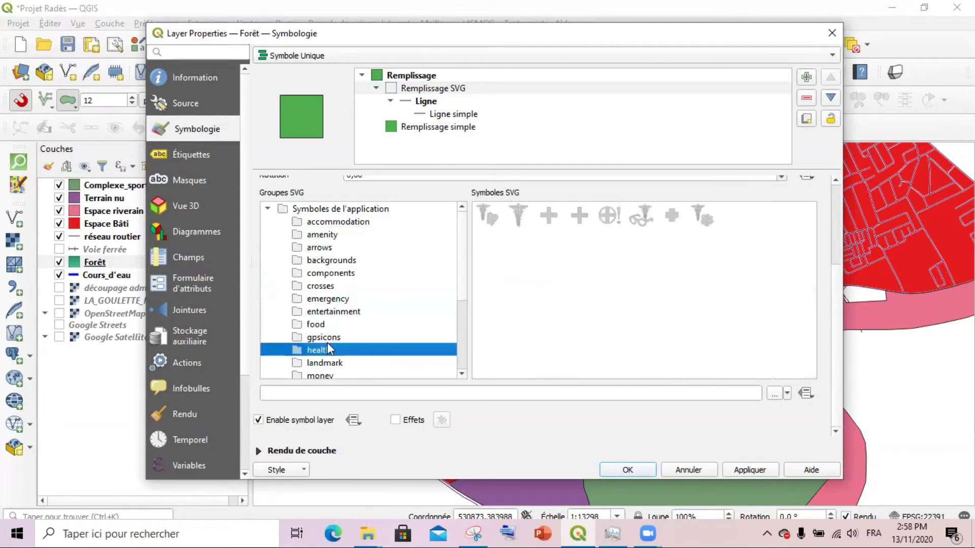
click(312, 209)
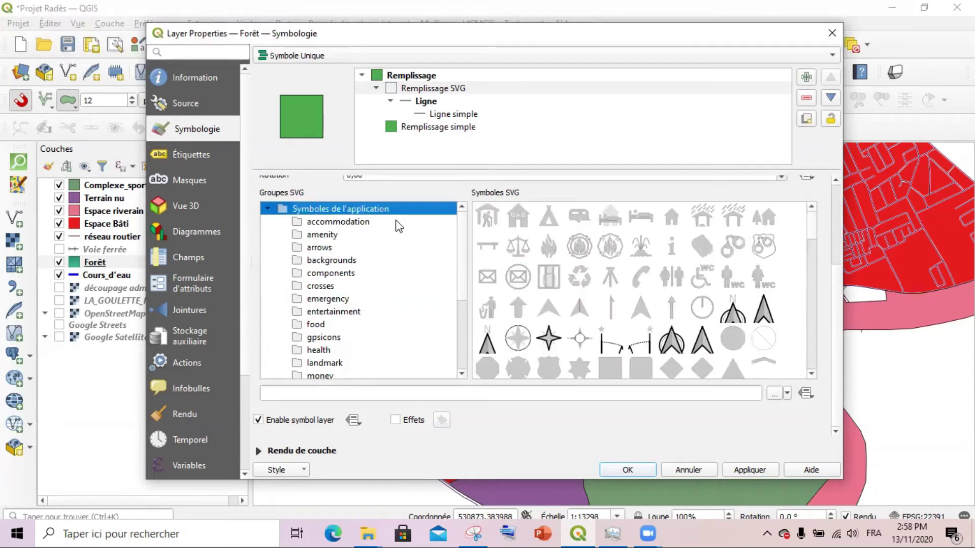
scroll(459, 251, down, 4)
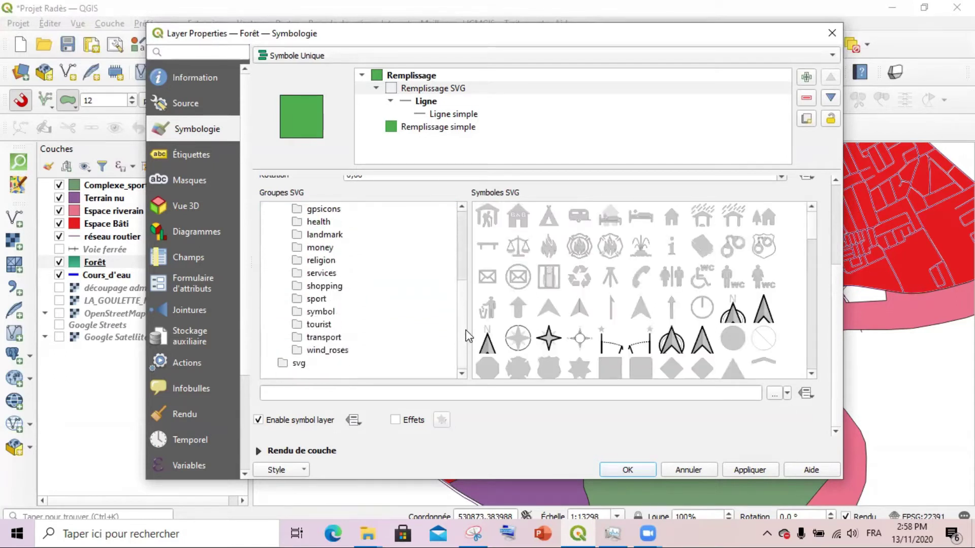
click(324, 311)
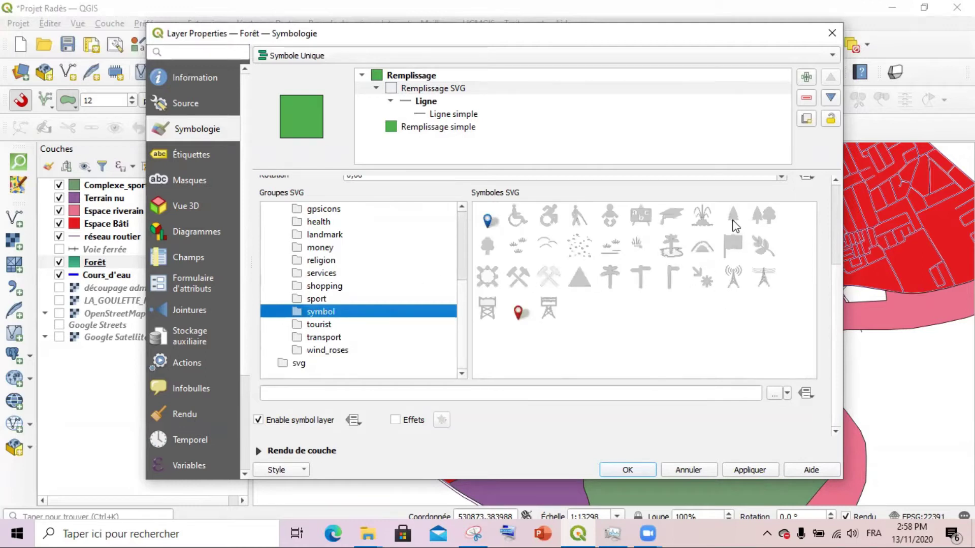
click(731, 217)
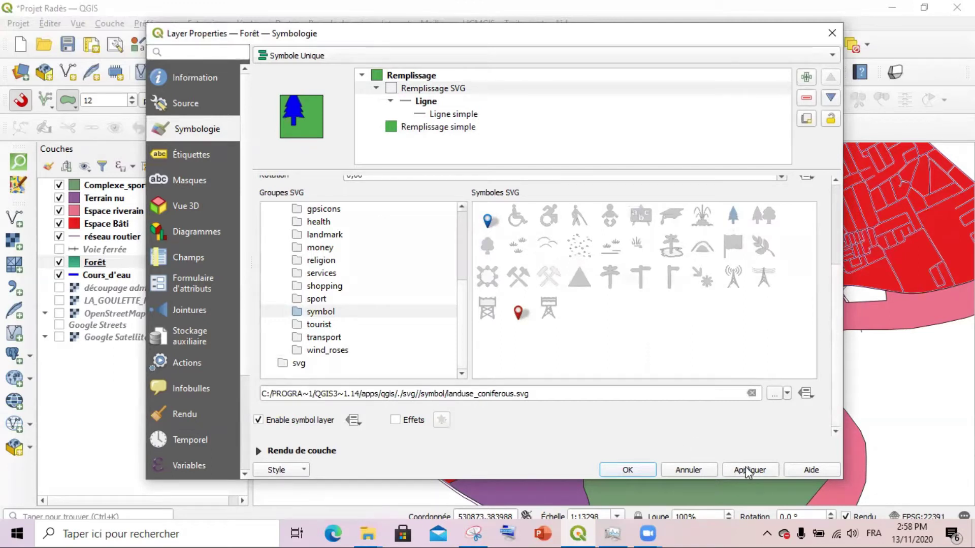
- Set the tree pattern's fill colour to light green and its stroke colour to white
scroll(630, 300, up, 3)
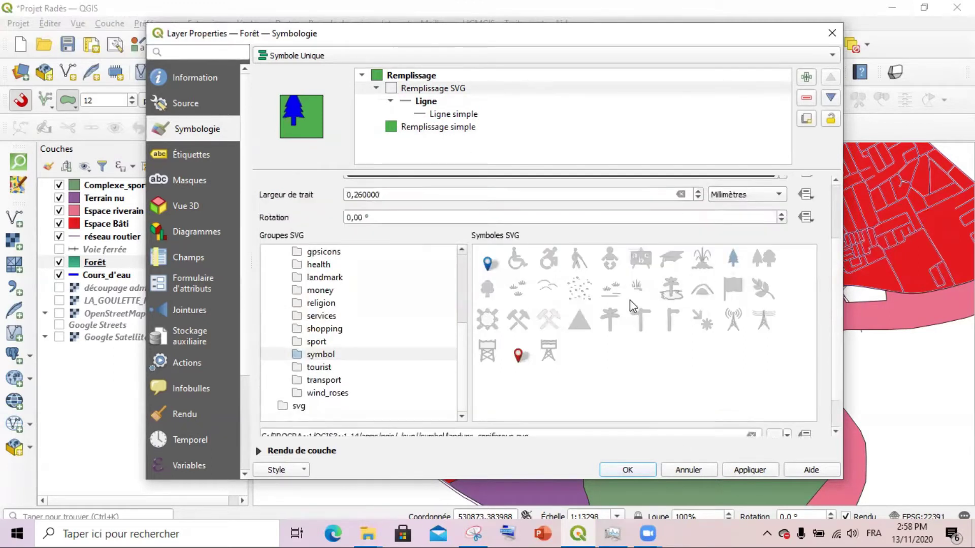
scroll(630, 302, up, 1)
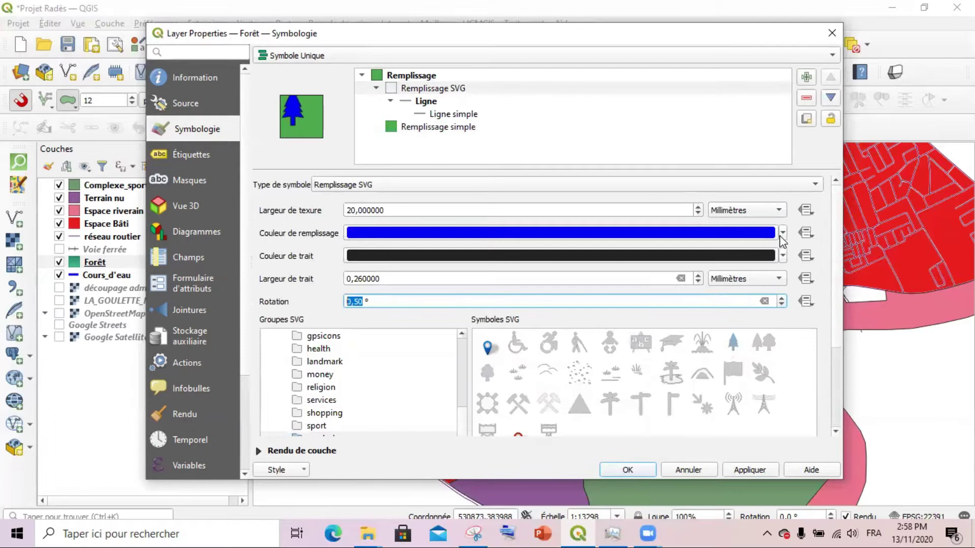
click(735, 346)
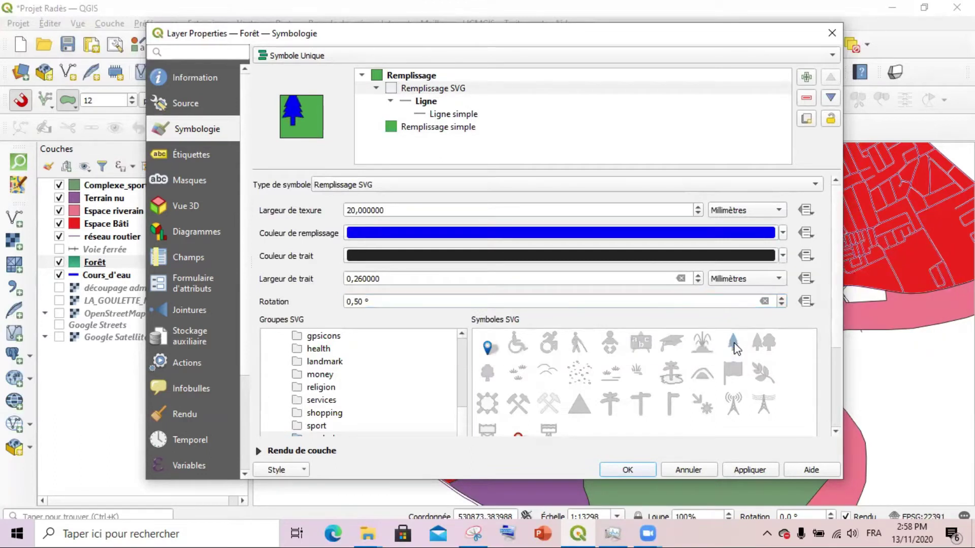
click(783, 233)
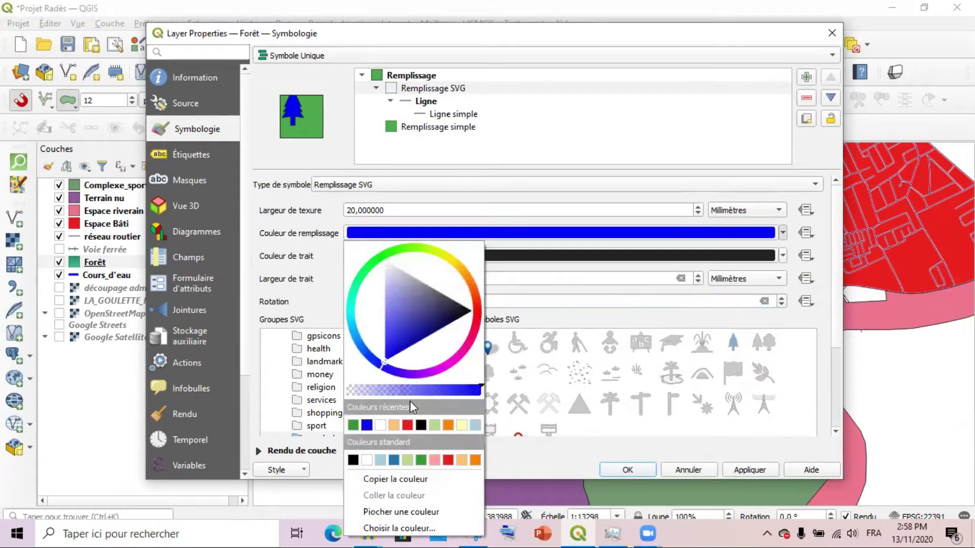
click(435, 425)
click(783, 256)
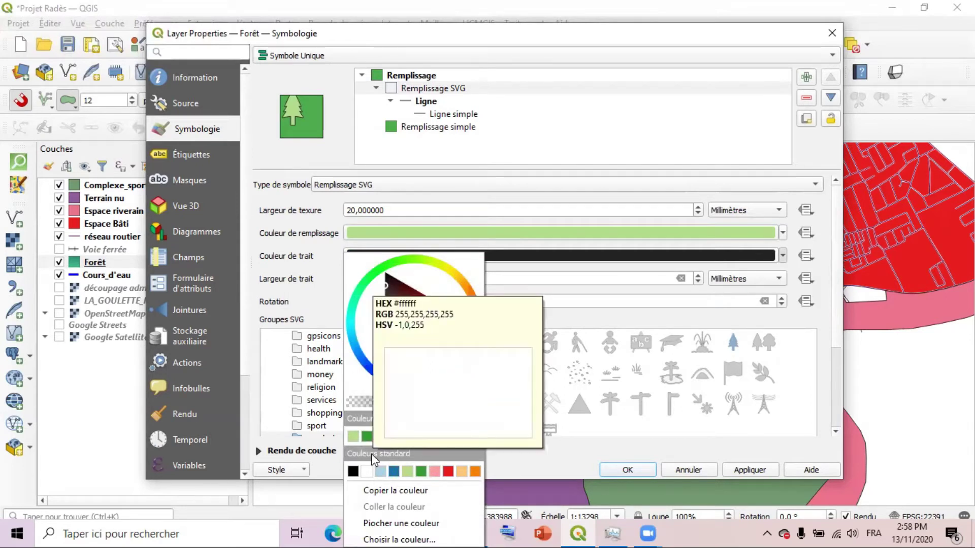
click(367, 471)
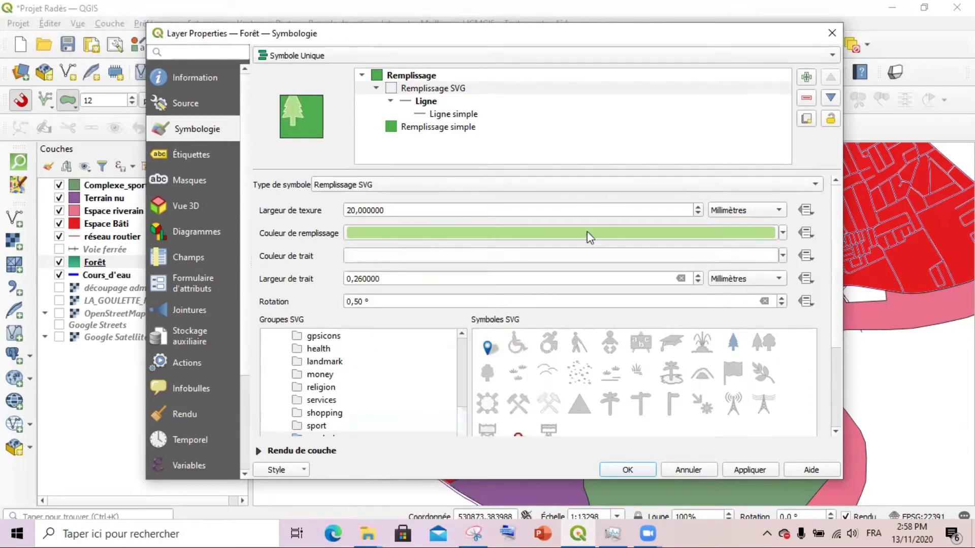
- Set the SVG fill's texture width to 2.6 mm and apply the new symbology to the Forêt layer
click(699, 213)
click(699, 213)
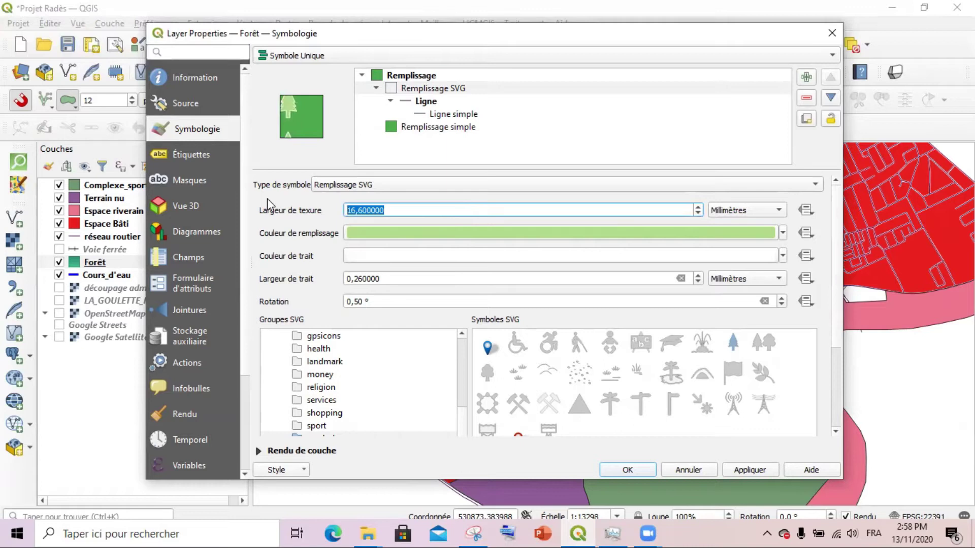
text(2)
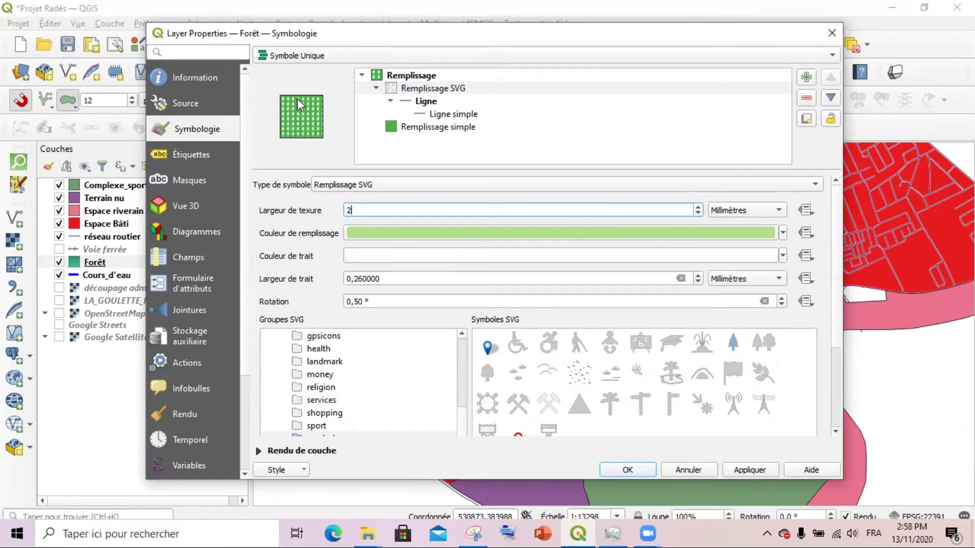
click(699, 207)
click(698, 207)
click(699, 208)
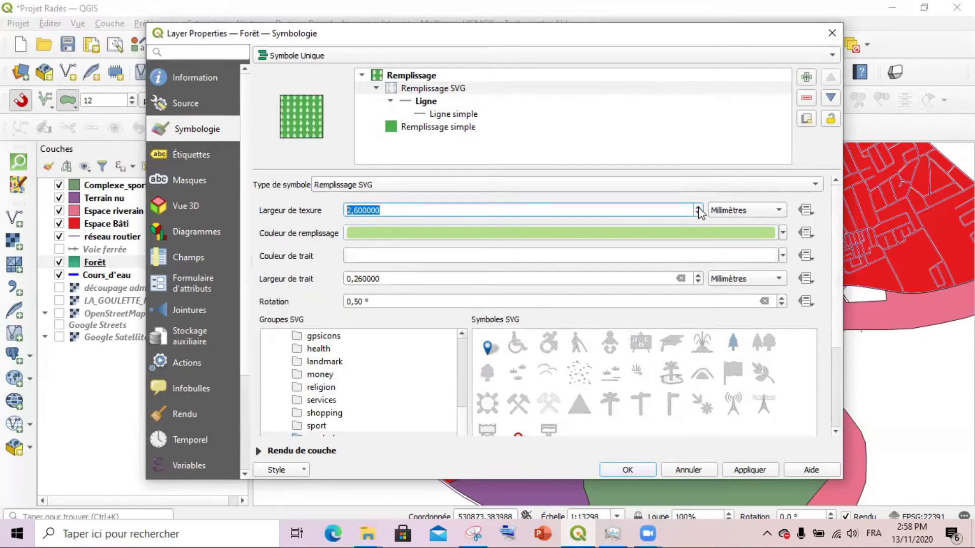
click(739, 472)
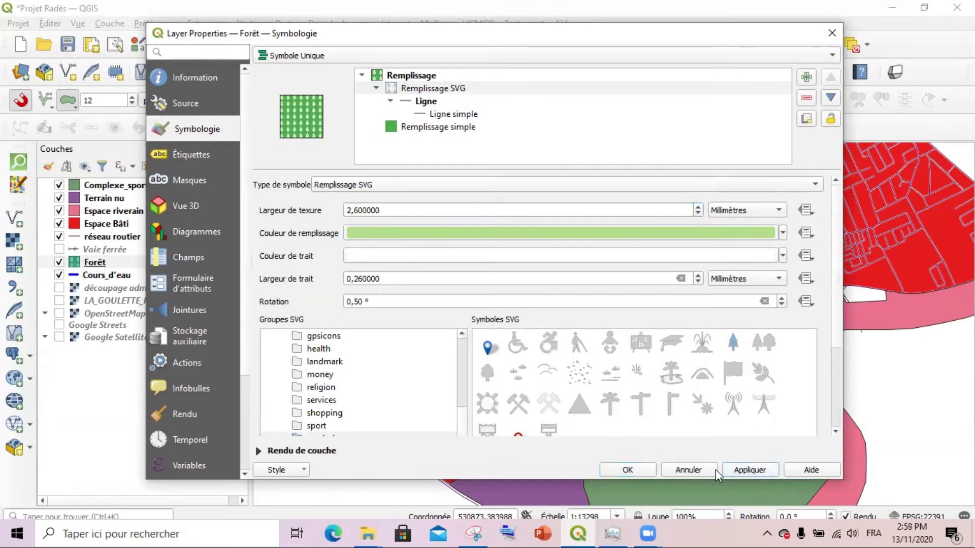
click(637, 471)
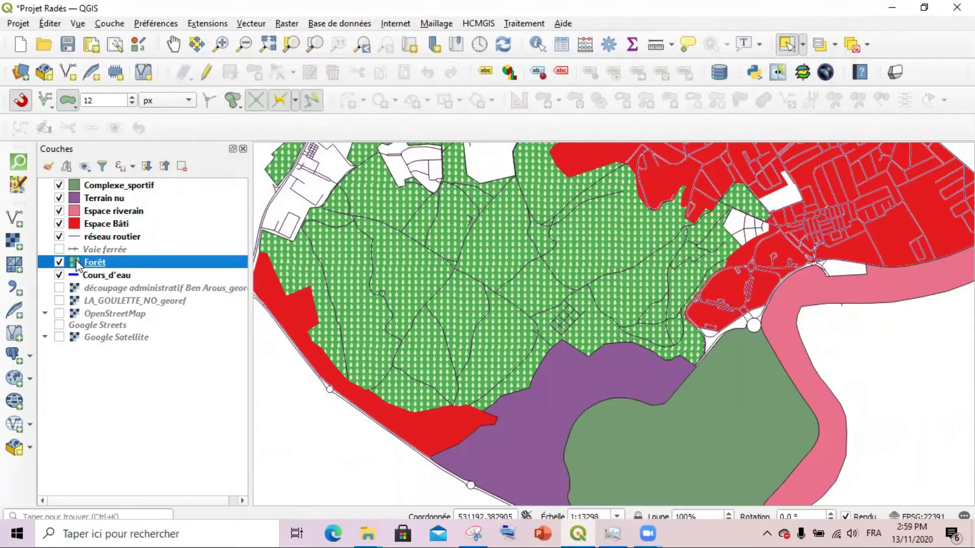
- Lower the opacity of the Forêt SVG fill's stroke colour so it is mostly transparent, and apply the change
double_click(80, 262)
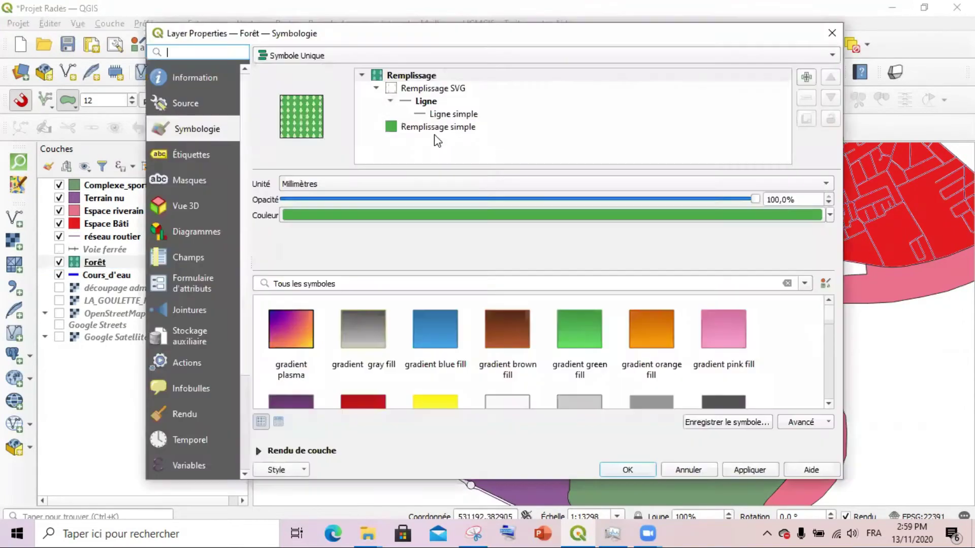
click(434, 89)
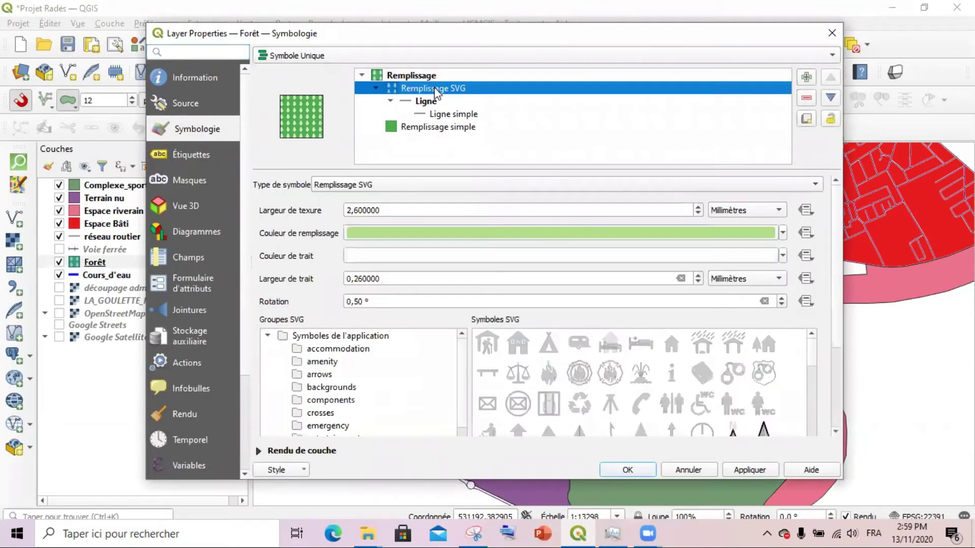
click(783, 256)
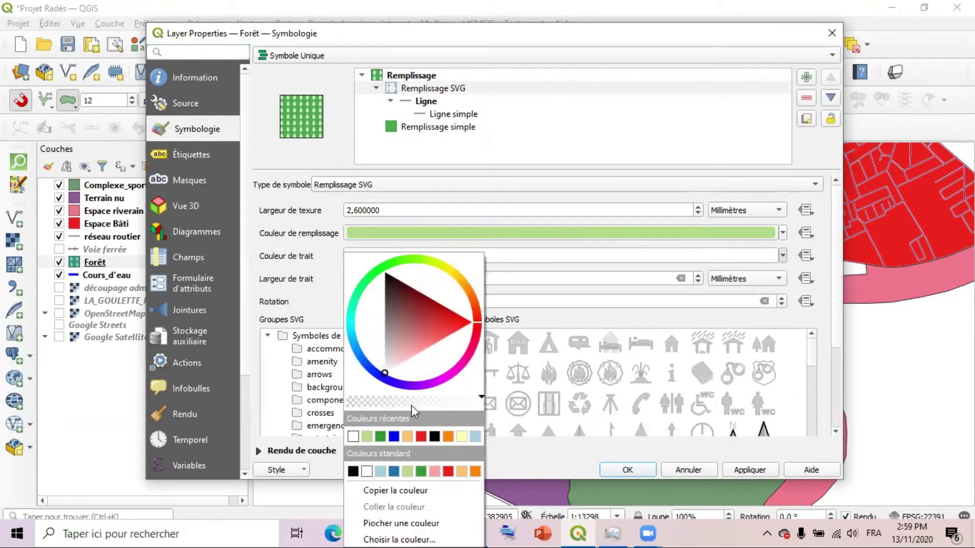
drag(481, 397, 410, 401)
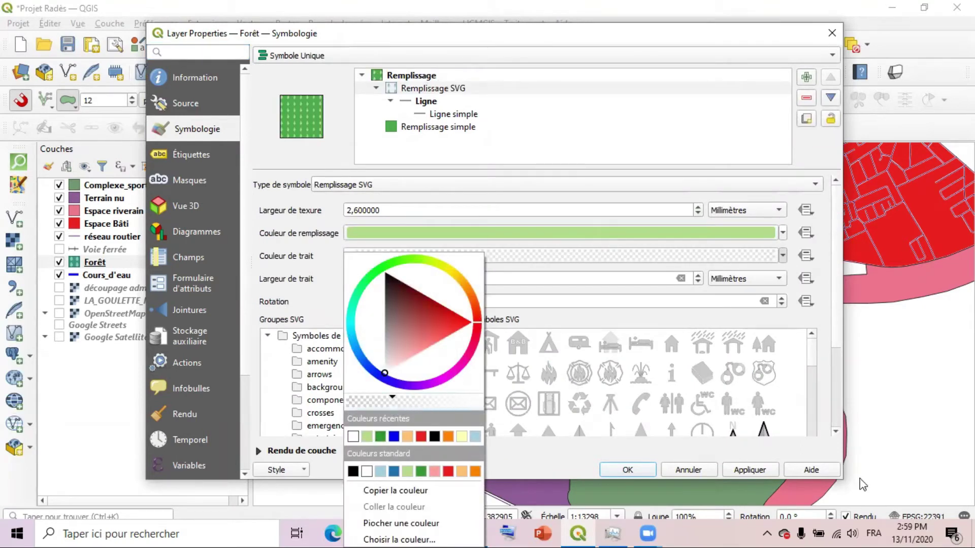
click(758, 474)
click(647, 472)
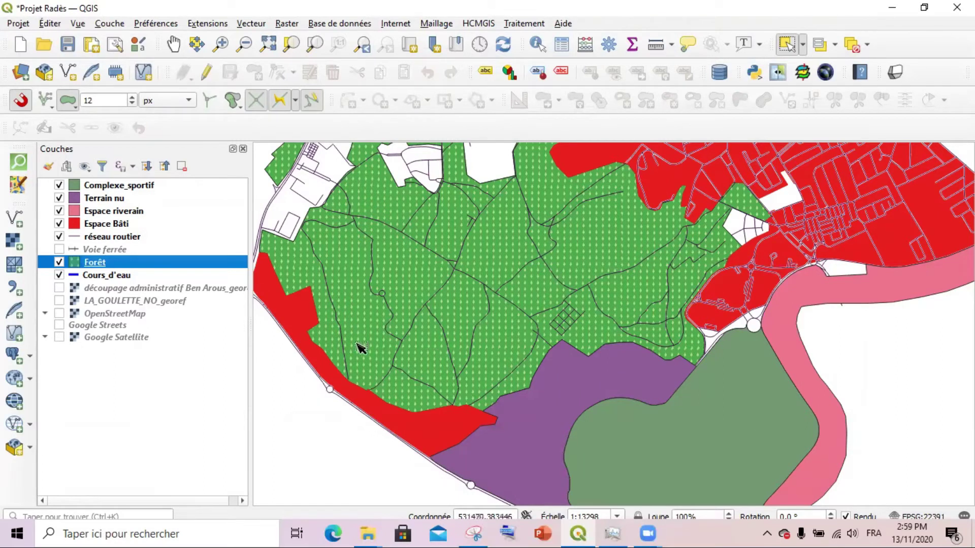
- Open the Espace Bâti layer's attribute table and examine the Type column row by row
scroll(362, 349, up, 1)
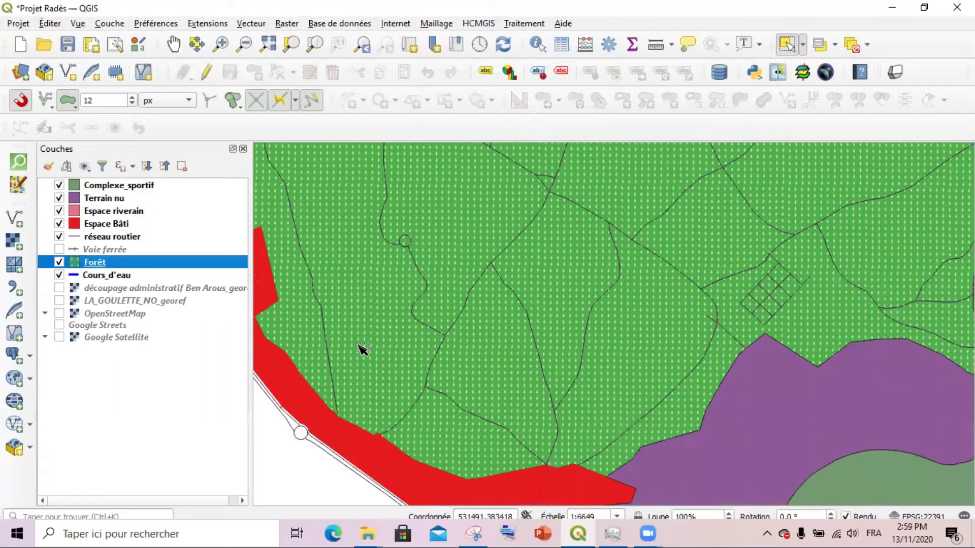
scroll(360, 330, down, 1)
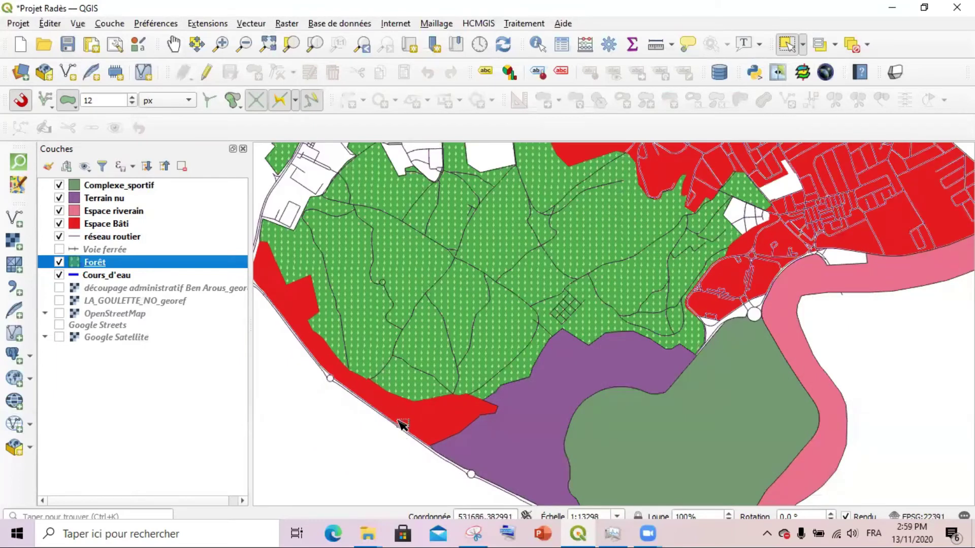
scroll(364, 398, down, 1)
scroll(636, 262, up, 1)
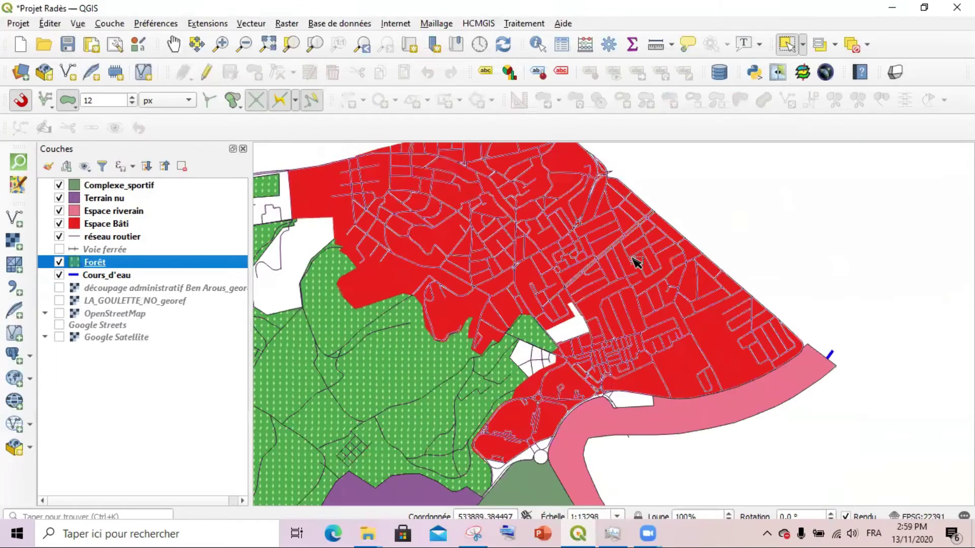
click(92, 225)
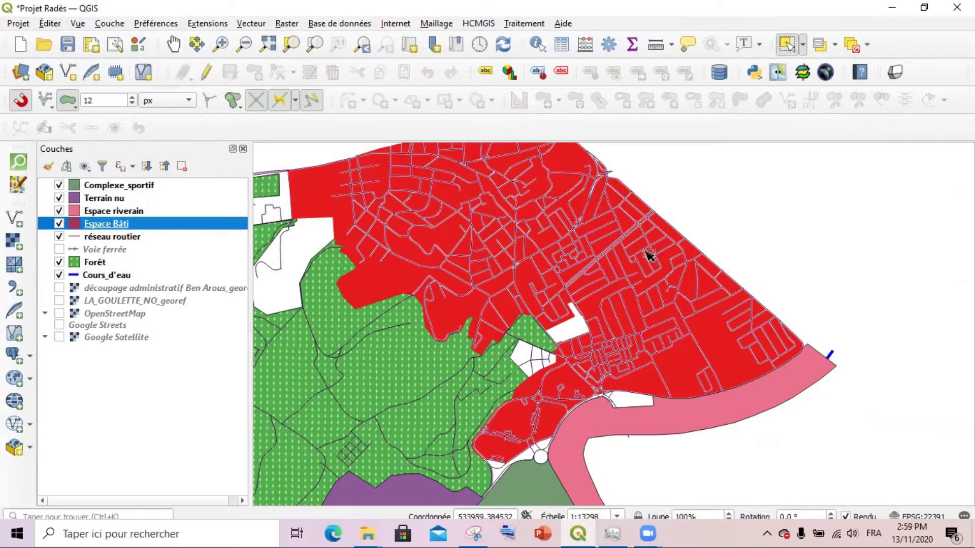
scroll(584, 263, up, 1)
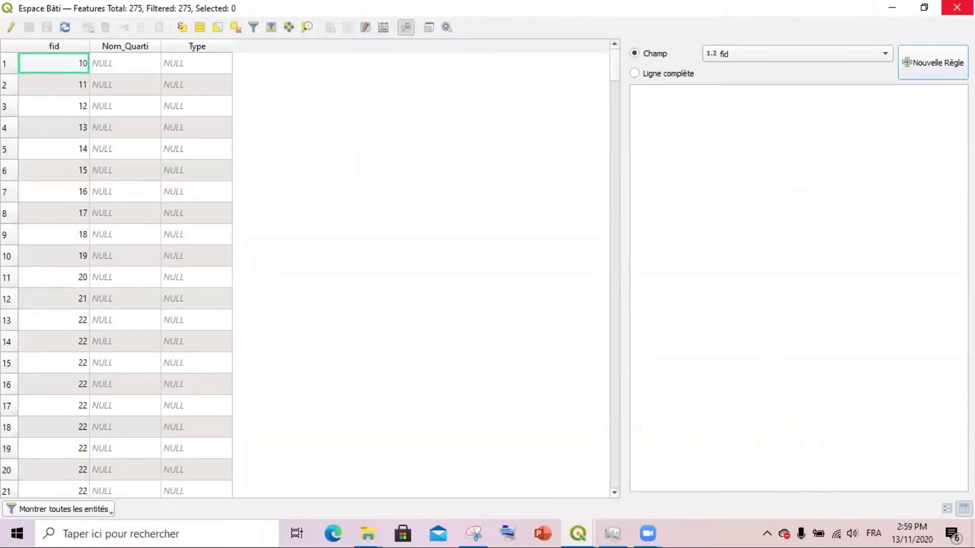
click(174, 69)
click(189, 107)
click(194, 148)
click(197, 192)
click(201, 220)
click(201, 236)
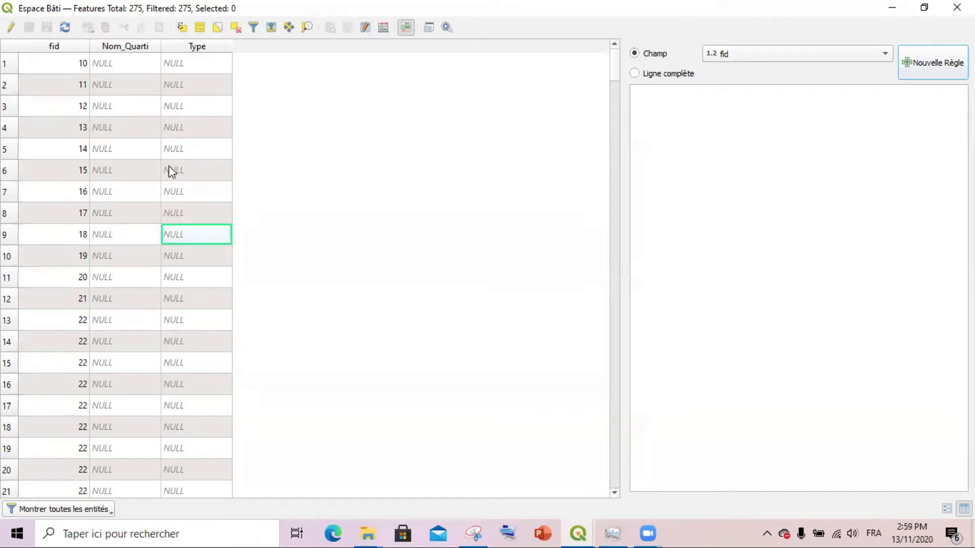
- Switch to the Documentation Radès folder, open the PAU RADES image and examine the zone codes of the built-up blocks
key(alt+Tab)
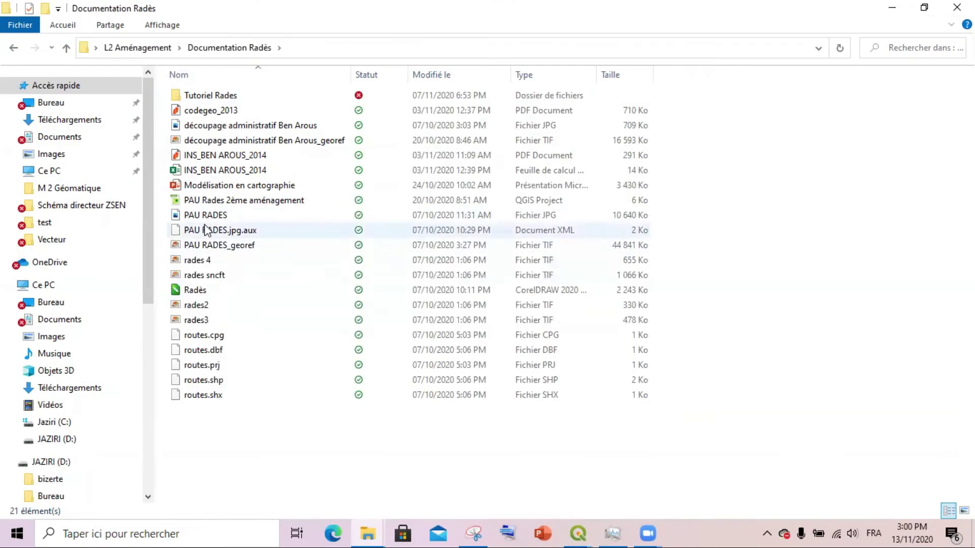
click(206, 216)
double_click(207, 215)
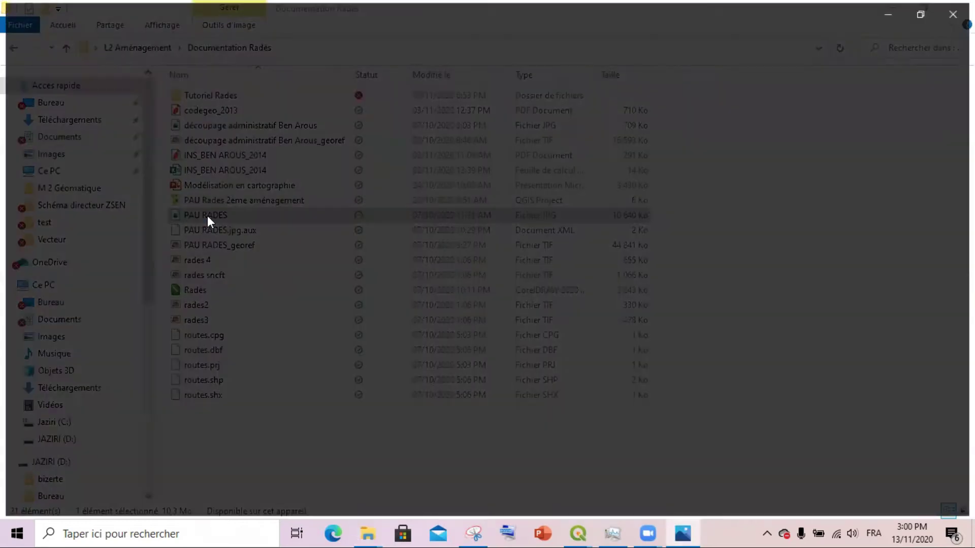
scroll(472, 359, up, 5)
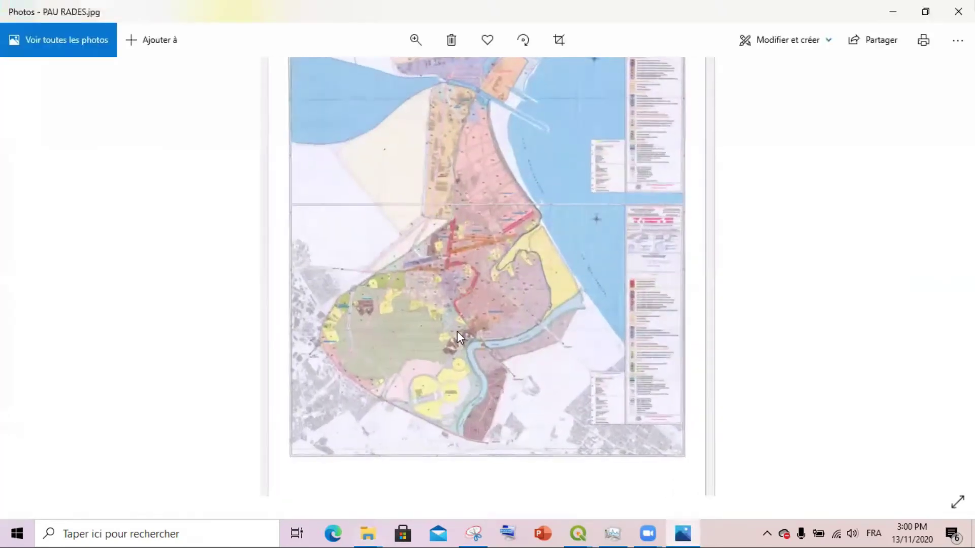
scroll(418, 154, up, 2)
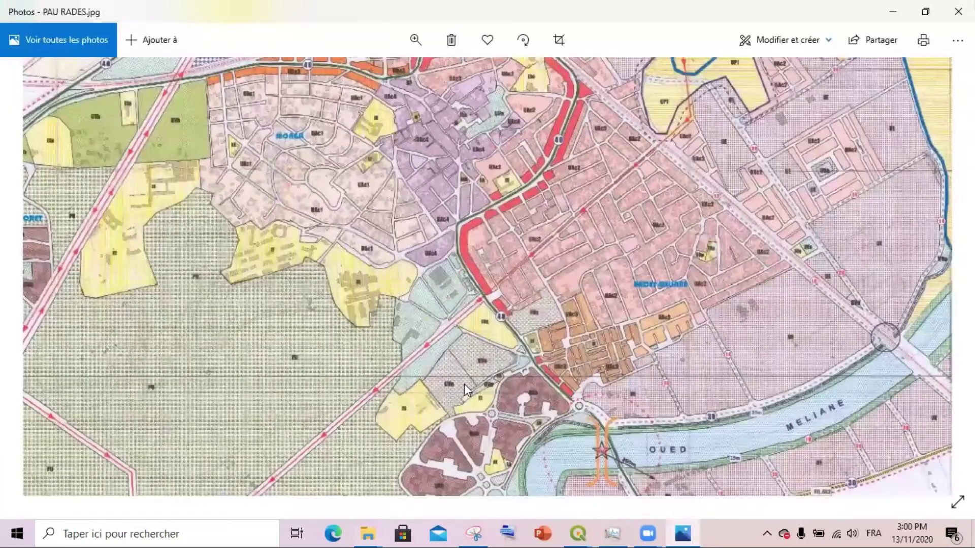
scroll(803, 303, up, 2)
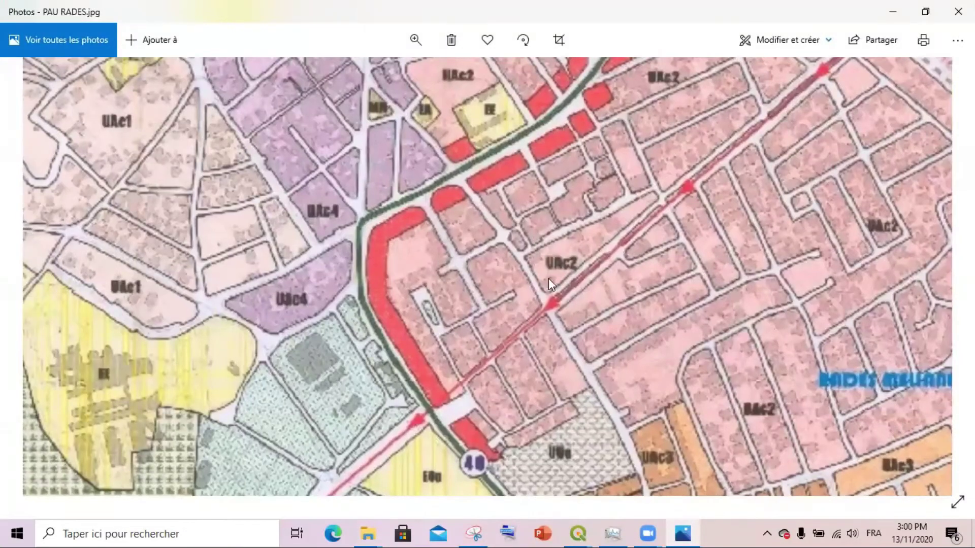
scroll(548, 279, down, 4)
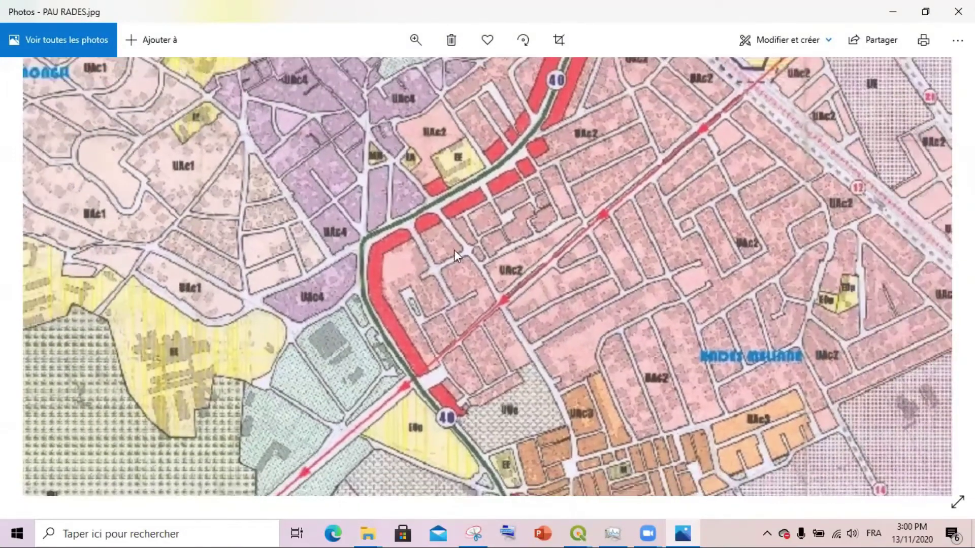
scroll(526, 251, down, 1)
scroll(656, 302, down, 2)
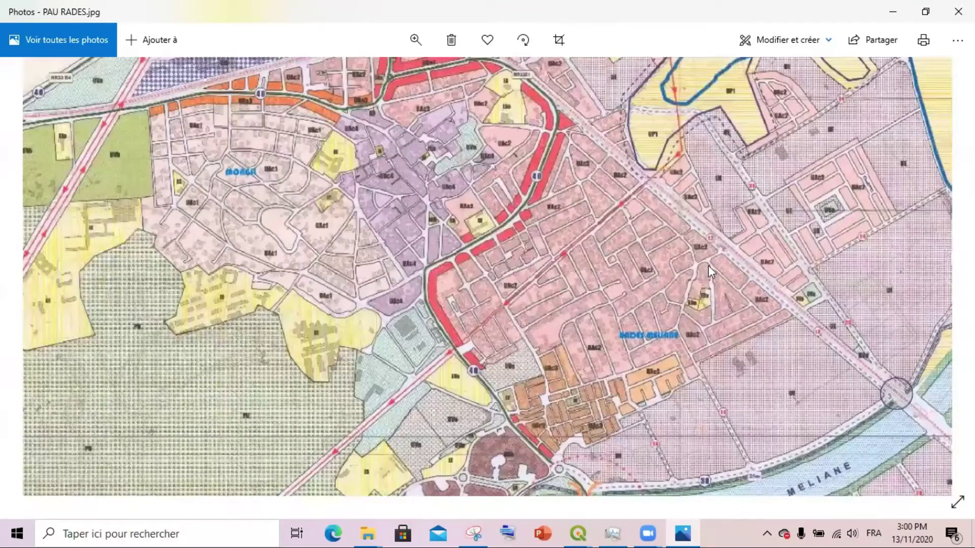
- Compare the habitat zones in the plan's legend with the coded residential blocks around Radès Meliane
drag(708, 266, 637, 266)
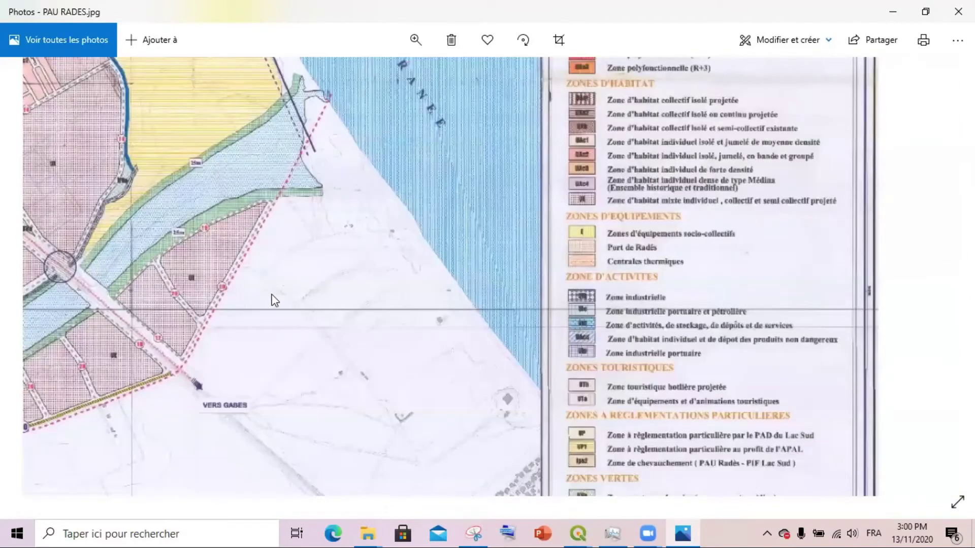
drag(274, 297, 635, 300)
drag(228, 239, 524, 408)
scroll(348, 224, up, 1)
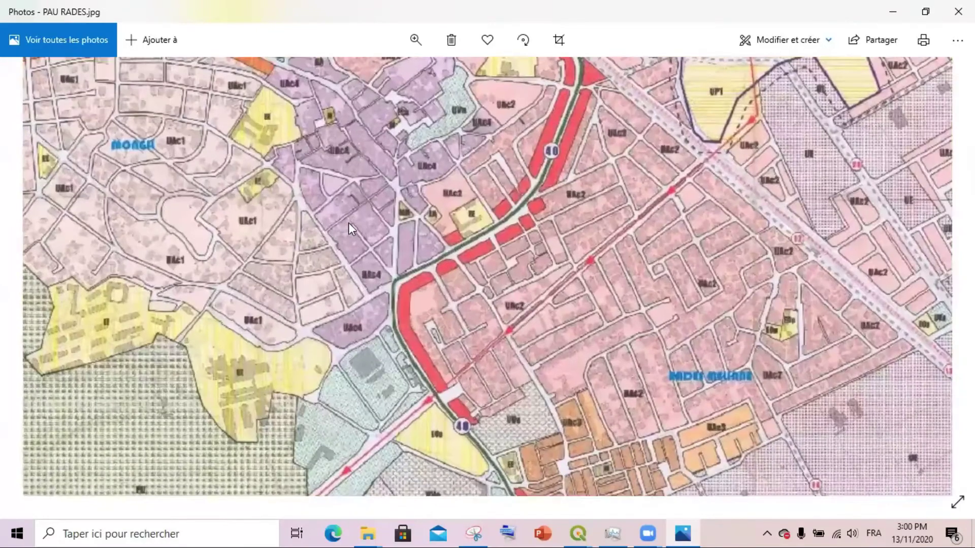
scroll(370, 353, up, 1)
scroll(471, 285, down, 1)
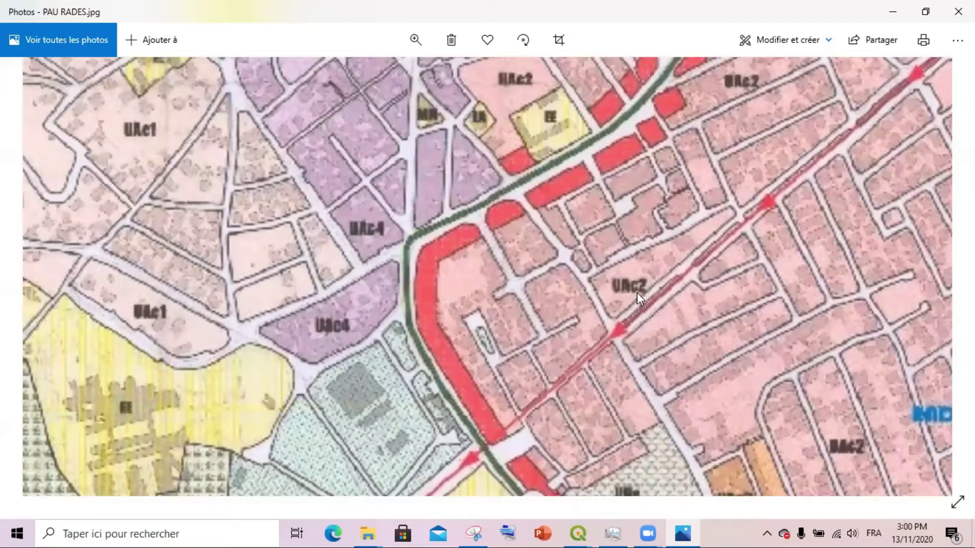
- Switch back to QGIS, select the elongated Espace Bâti block just north of the white gap, and open the layer's attribute table
mouse_move(578, 532)
click(542, 467)
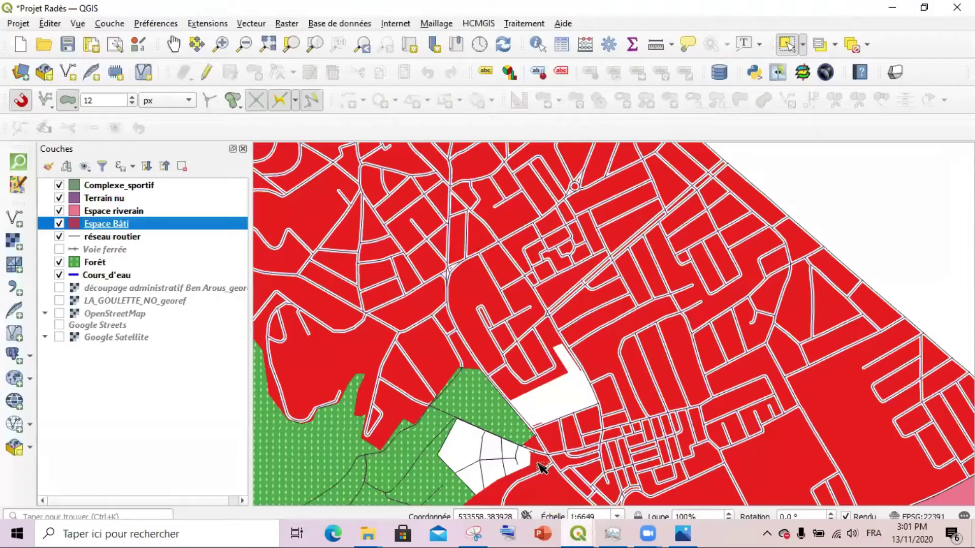
click(587, 329)
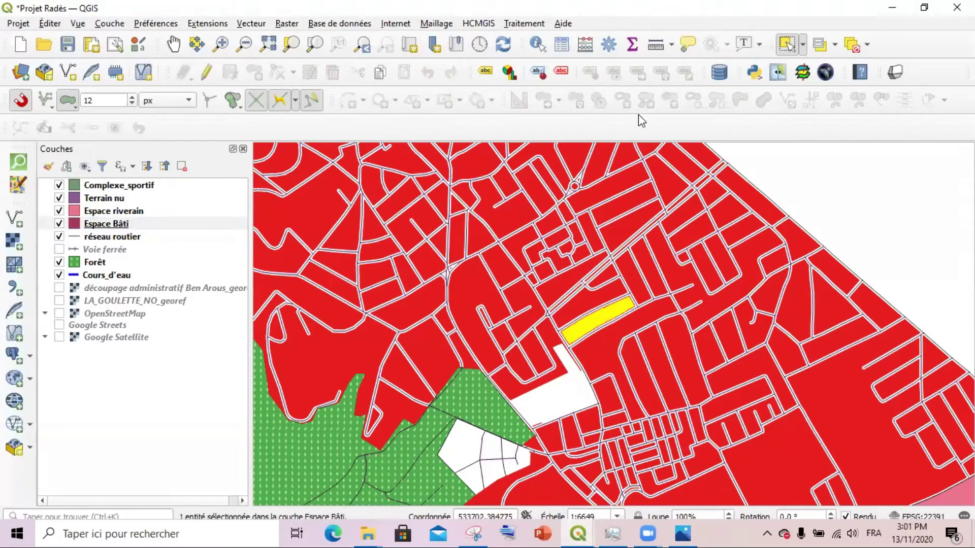
key(F6)
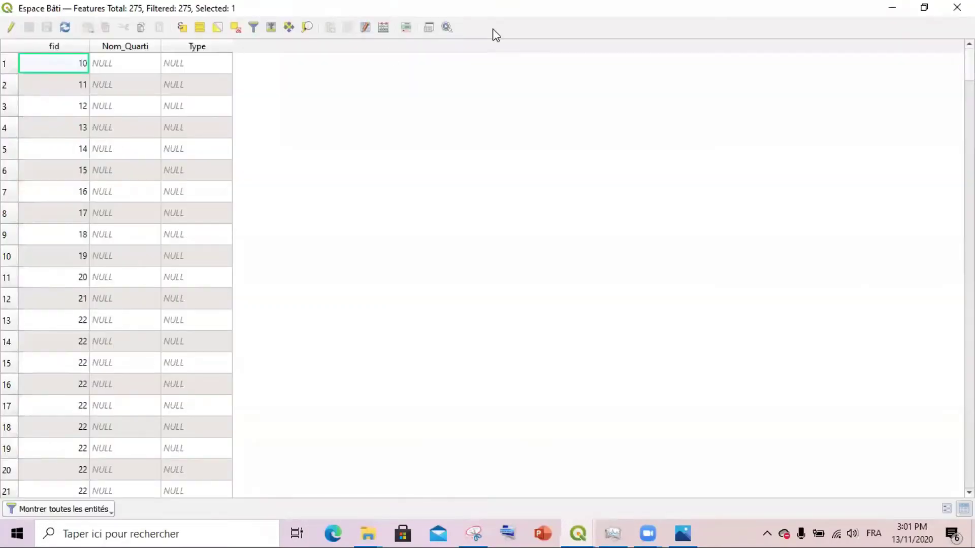
- Enable editing on the Espace Bâti layer and open several cells of the Type column for entry
key(ctrl+e)
double_click(197, 168)
double_click(198, 191)
double_click(194, 169)
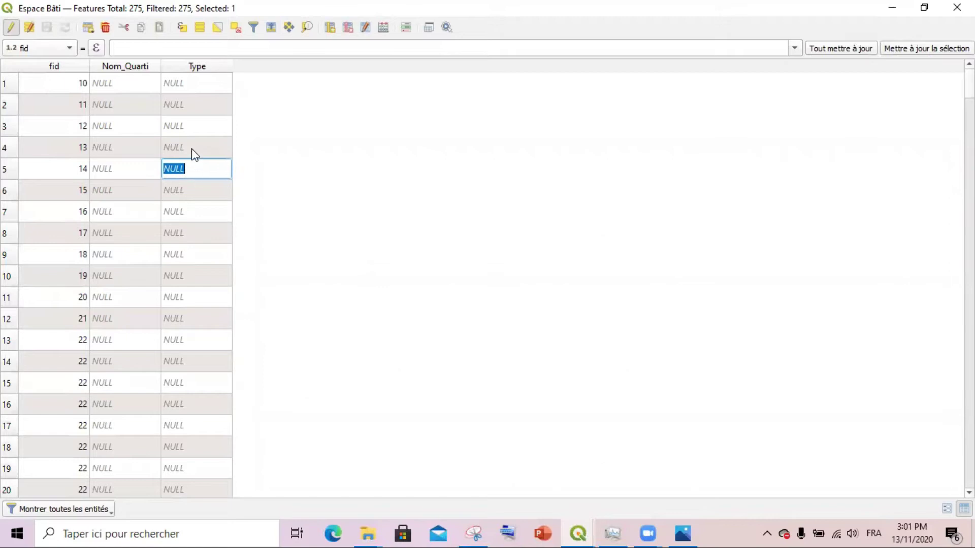
double_click(197, 126)
double_click(197, 147)
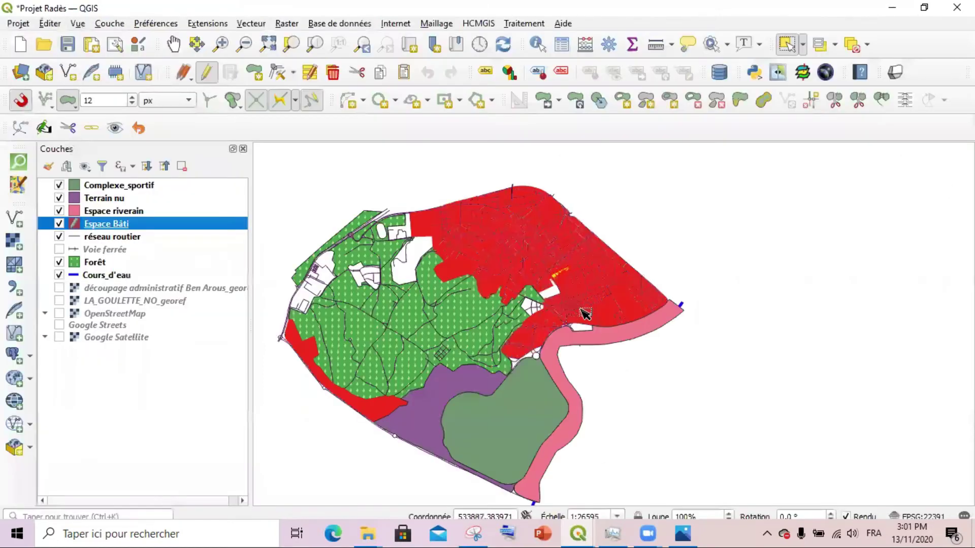
- Inspect the built-up blocks on the map and clear the feature selection in Espace Bâti
scroll(583, 312, up, 4)
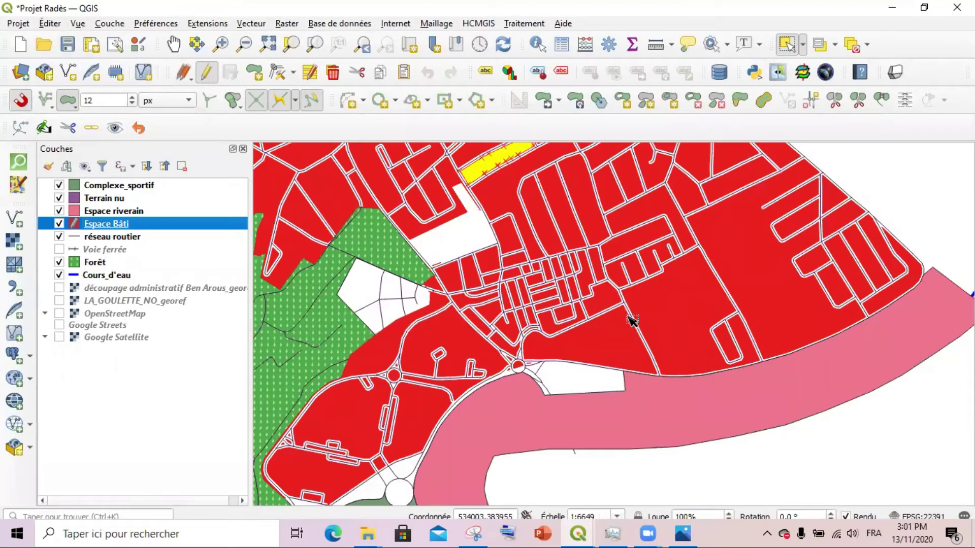
scroll(702, 276, down, 1)
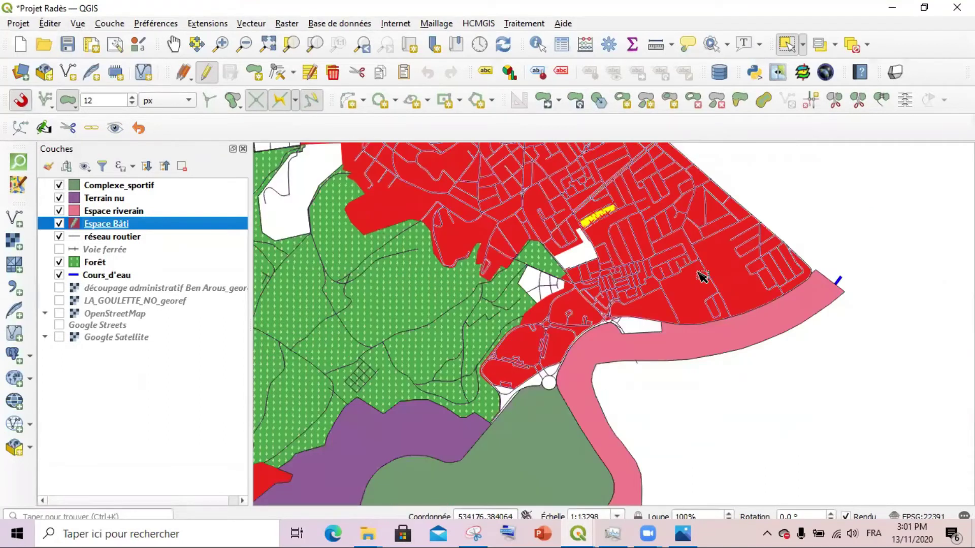
click(793, 351)
scroll(668, 274, down, 1)
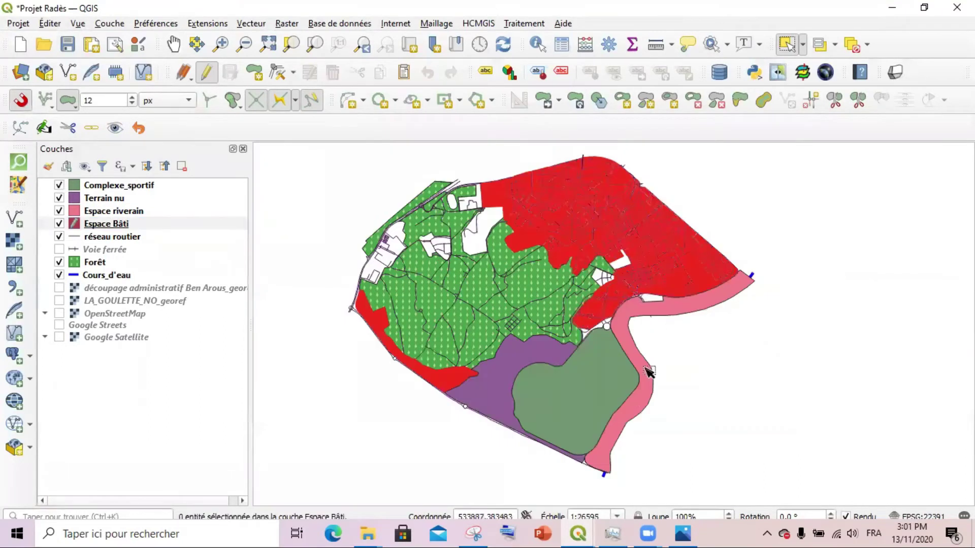
- Set the Terrain nu layer's fill colour to pale cream and make its stroke transparent
scroll(601, 410, up, 1)
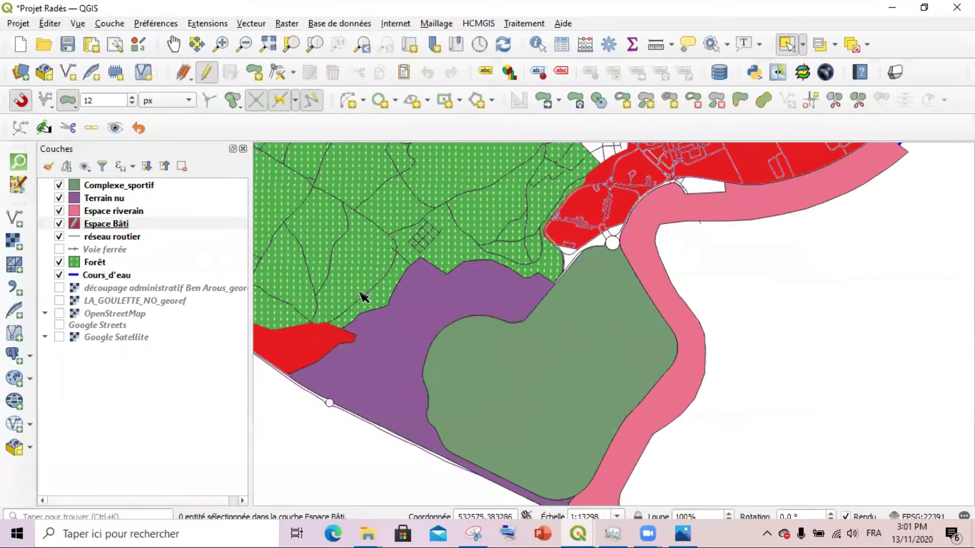
double_click(107, 199)
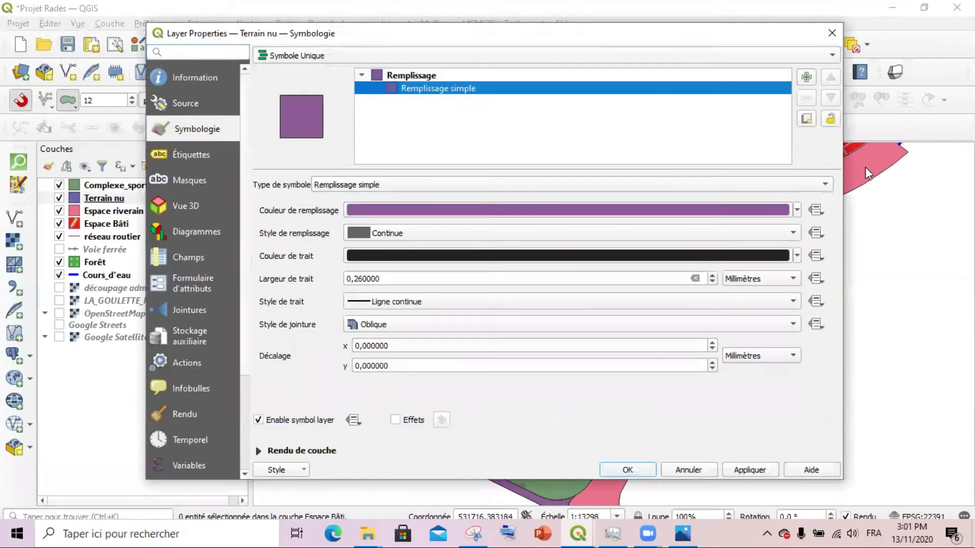
click(797, 210)
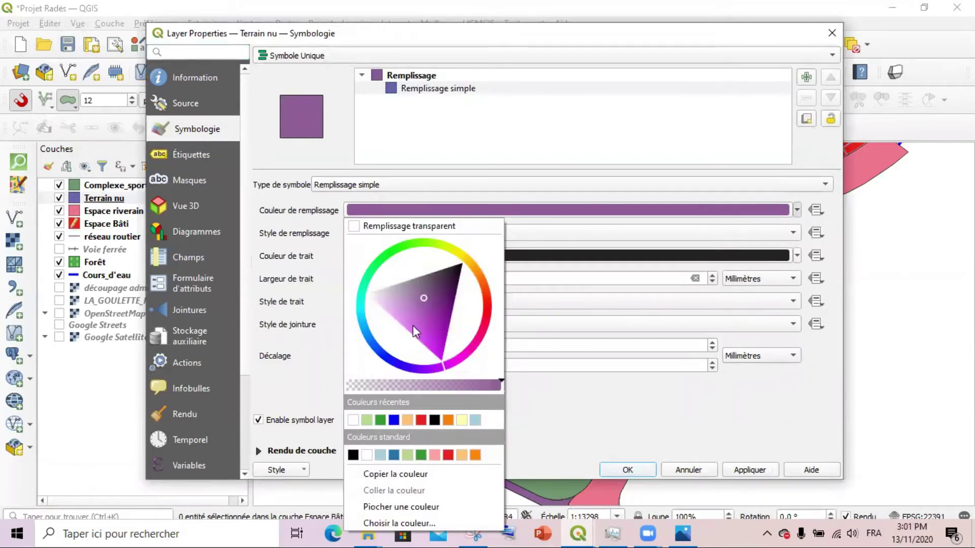
mouse_move(446, 366)
mouse_down()
mouse_move(391, 283)
mouse_move(450, 333)
mouse_up()
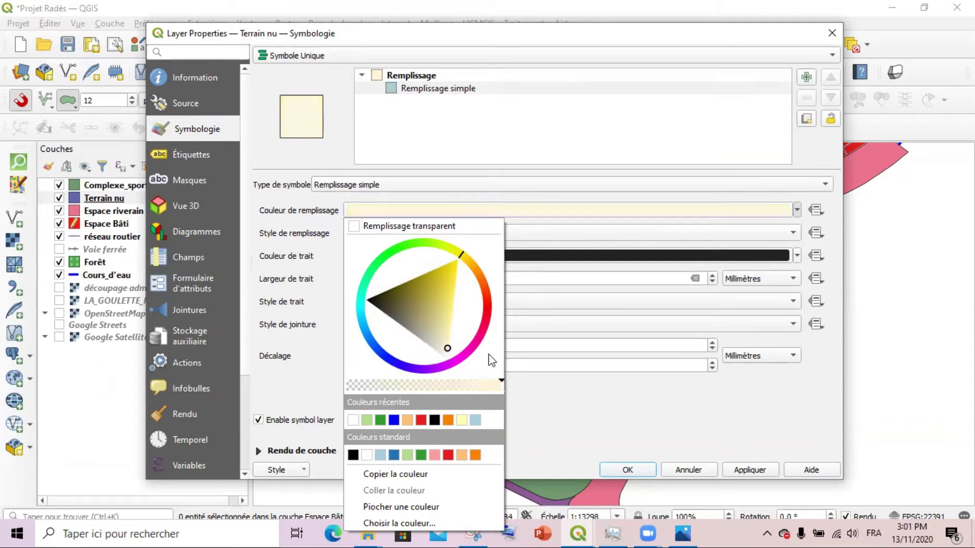
click(759, 472)
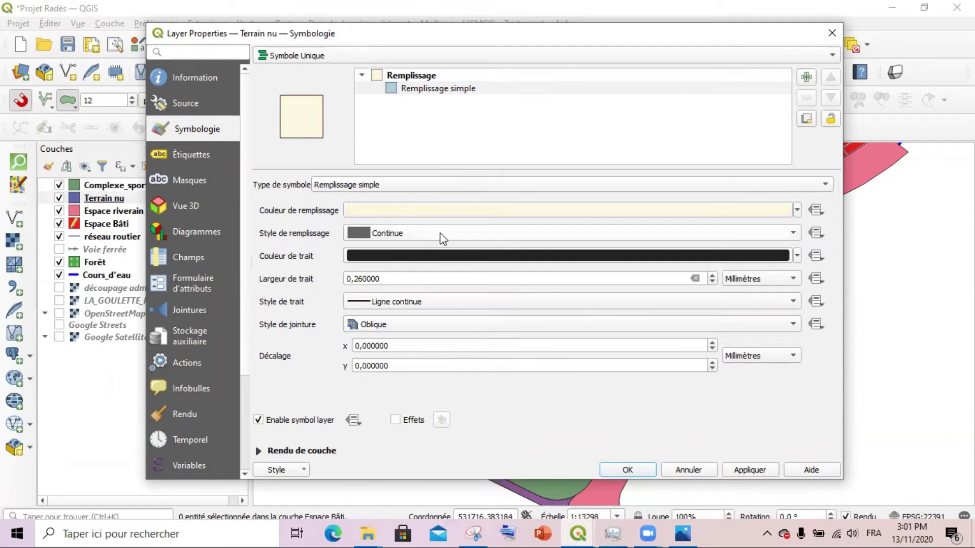
click(795, 256)
click(395, 245)
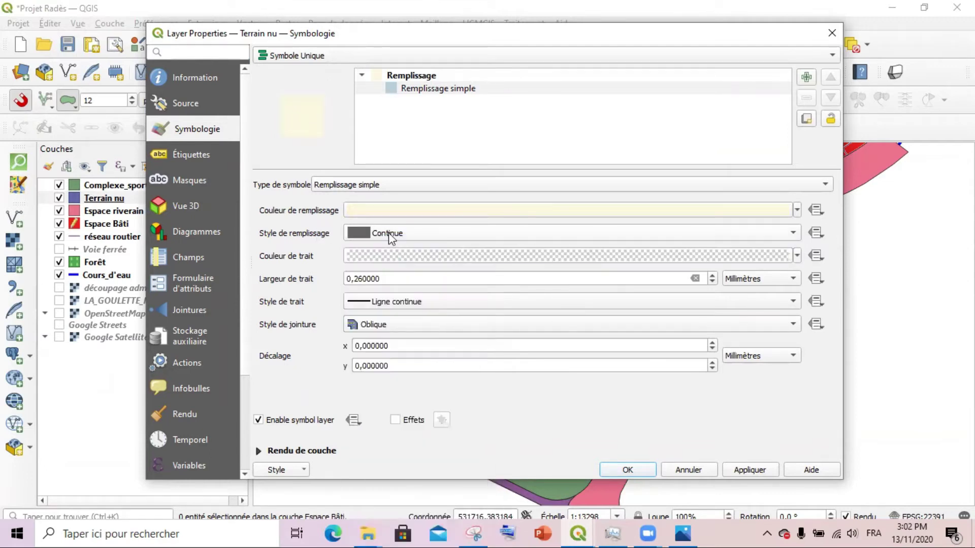
- Apply the new symbology to the Terrain nu layer and close its properties
click(761, 470)
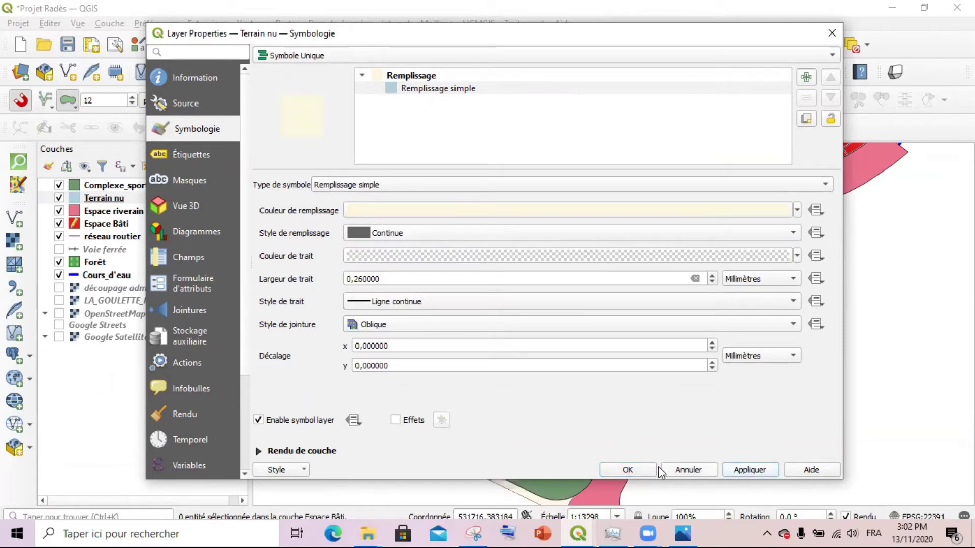
click(635, 470)
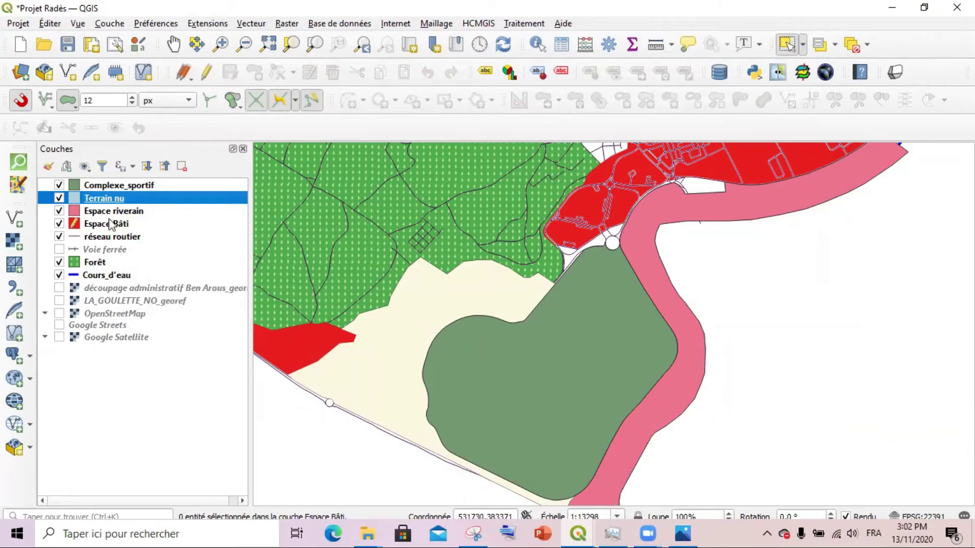
- Move the Cours_d'eau layer above Espace riverain in the layer order, directly below Terrain nu
scroll(605, 397, down, 1)
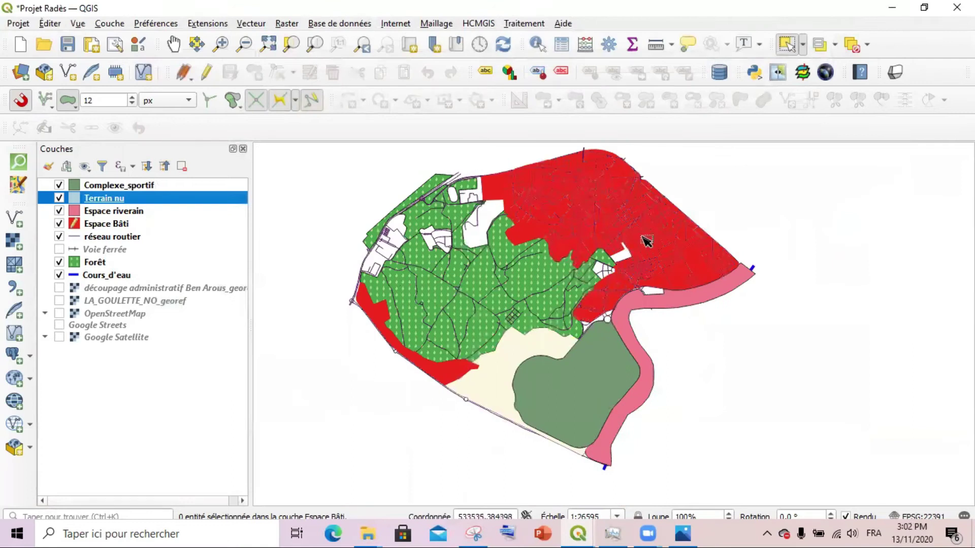
scroll(730, 284, up, 1)
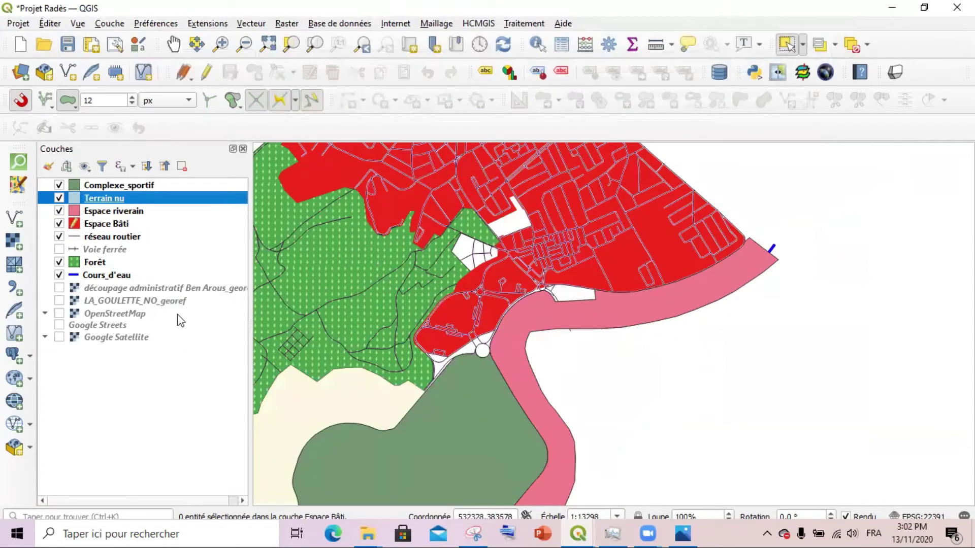
click(103, 279)
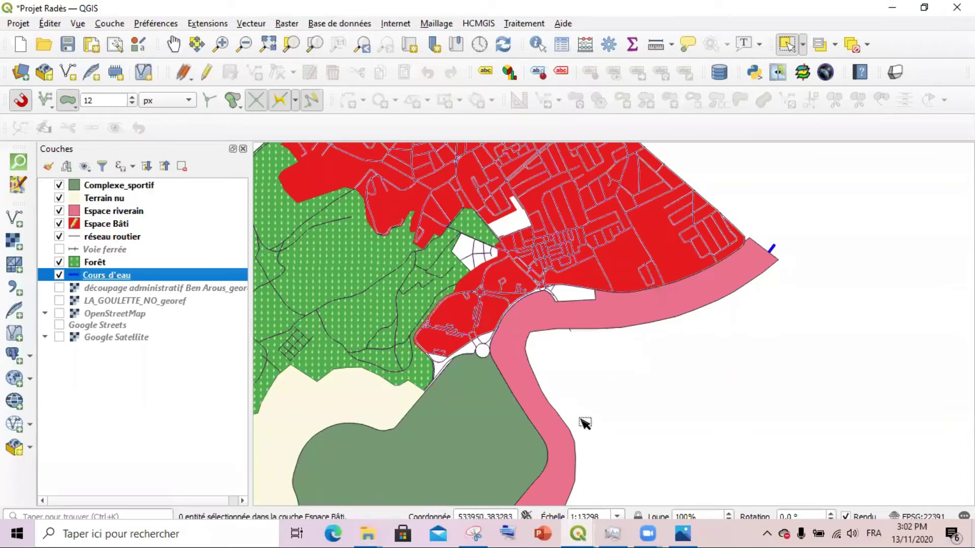
drag(105, 279, 105, 205)
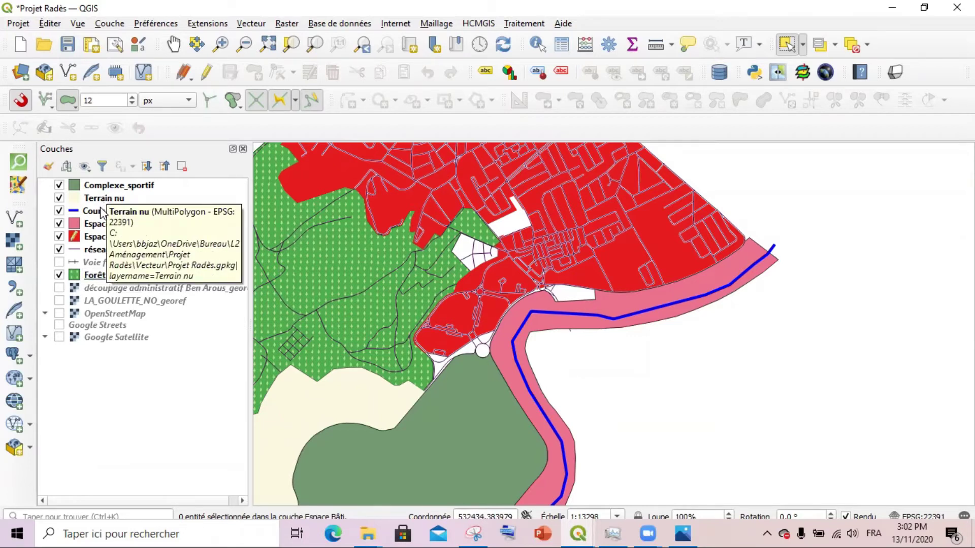
- Set the Espace riverain layer's simple fill to the recently used light green and apply the style
double_click(108, 223)
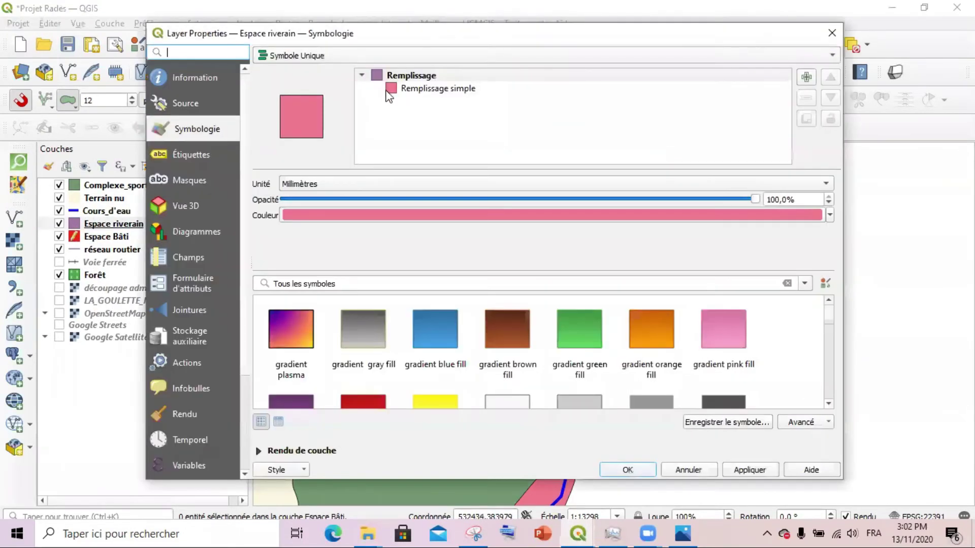
click(395, 89)
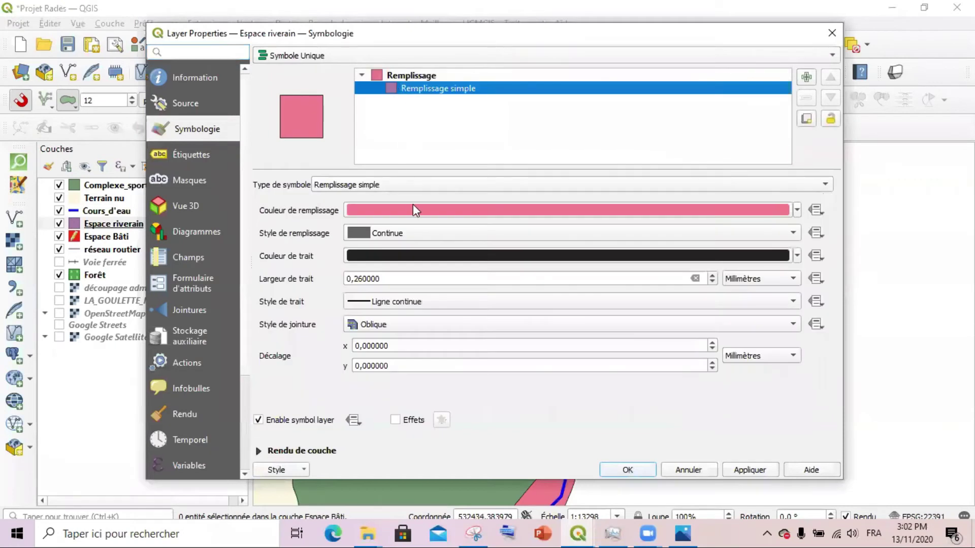
click(795, 212)
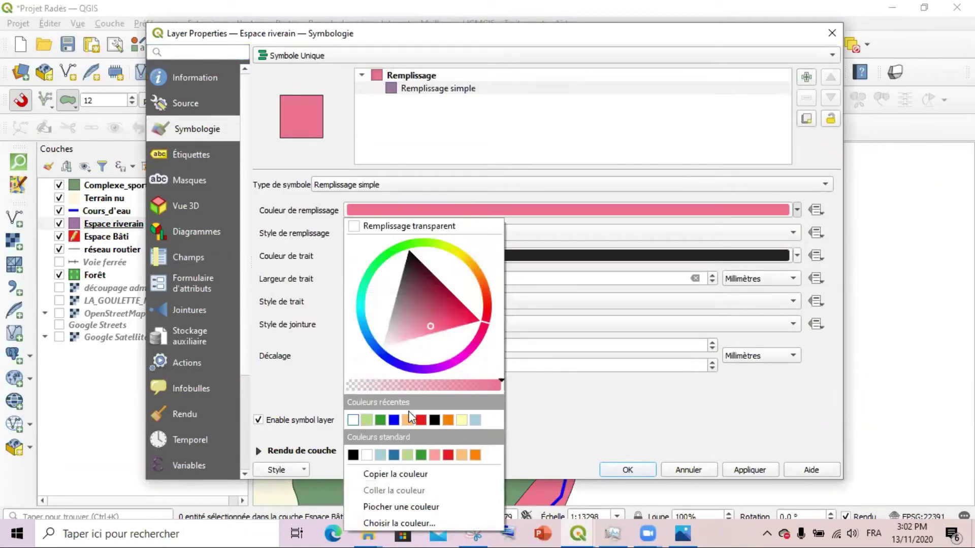
click(367, 420)
click(748, 468)
click(627, 471)
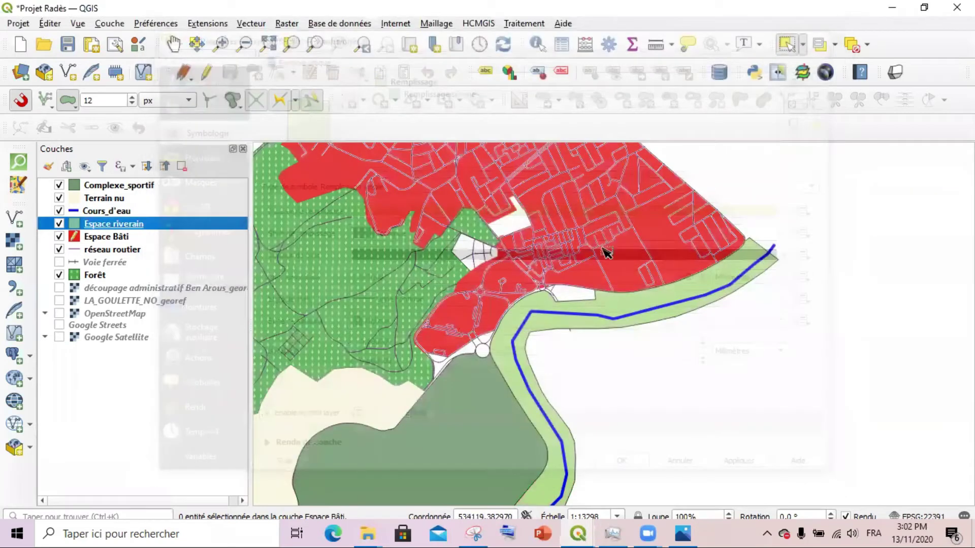
- Select the Espace Bâti layer and end its editing session
scroll(675, 239, down, 1)
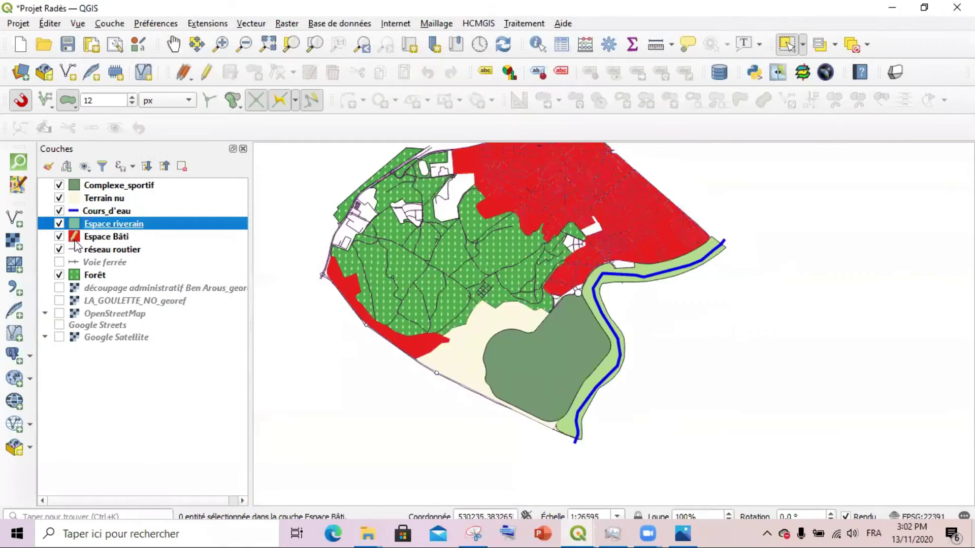
click(90, 237)
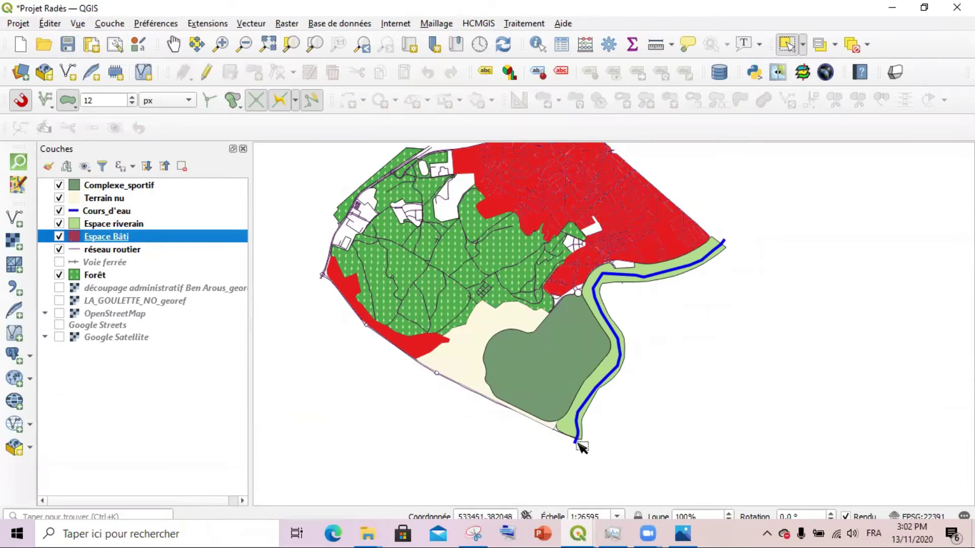
scroll(581, 446, down, 1)
scroll(528, 374, up, 2)
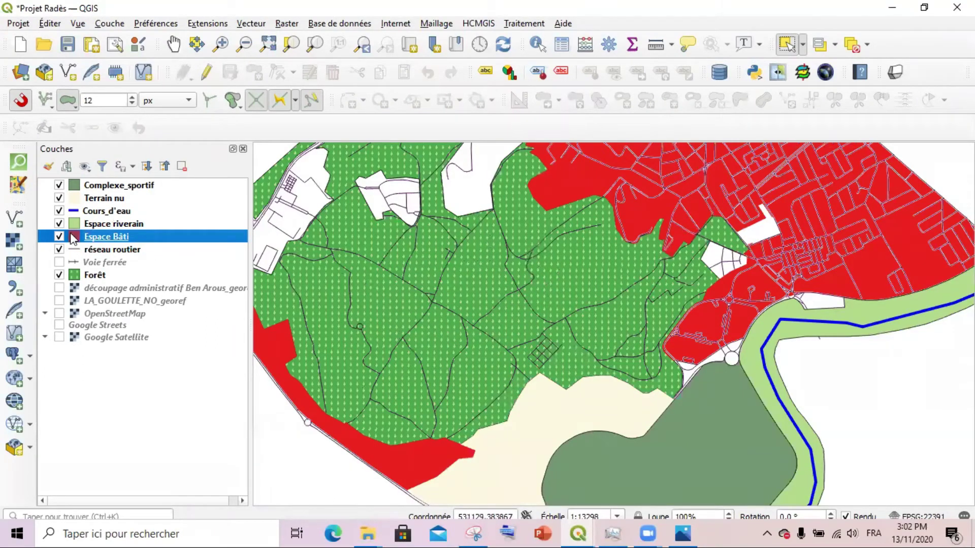
- Review the road types in the Type column of the réseau routier attribute table, and close the table
click(114, 251)
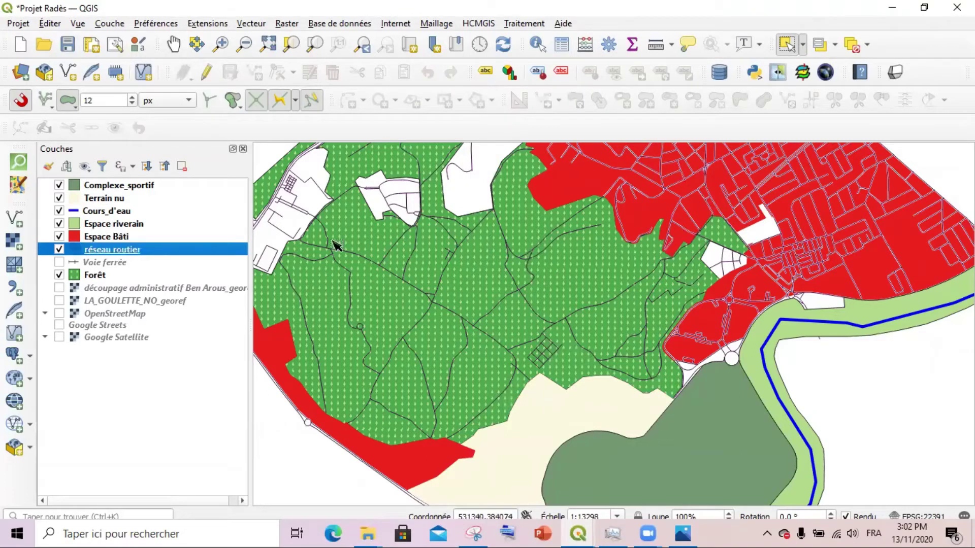
click(562, 45)
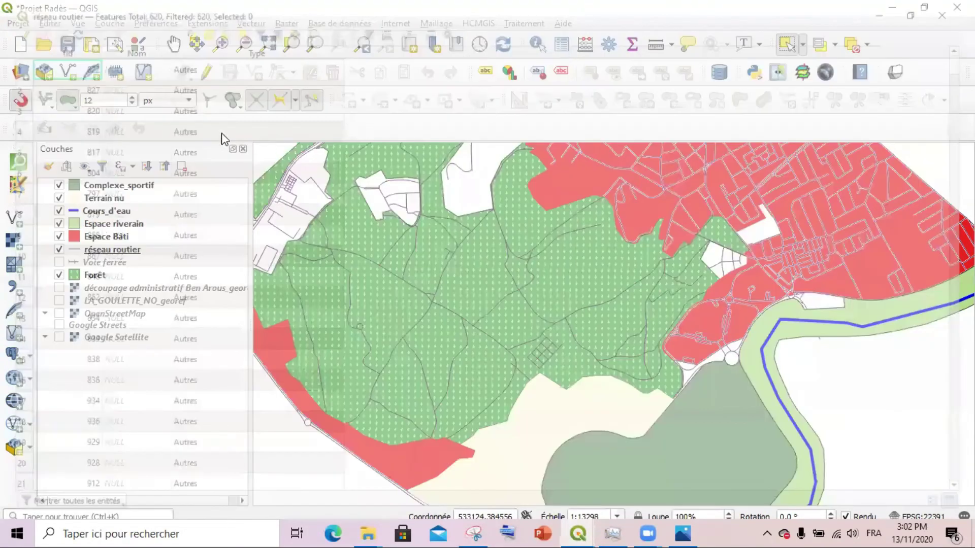
scroll(241, 266, down, 20)
scroll(230, 260, down, 20)
scroll(177, 274, down, 20)
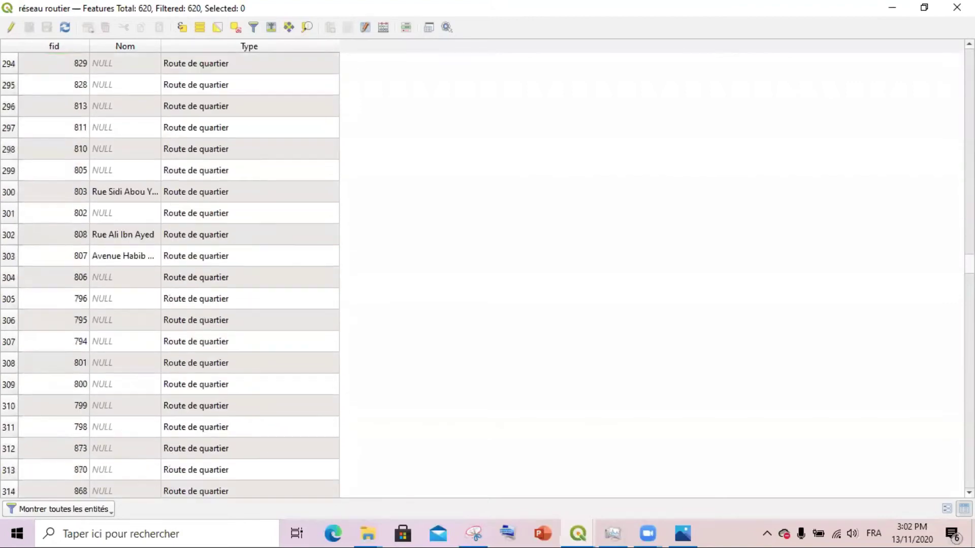
scroll(177, 274, down, 20)
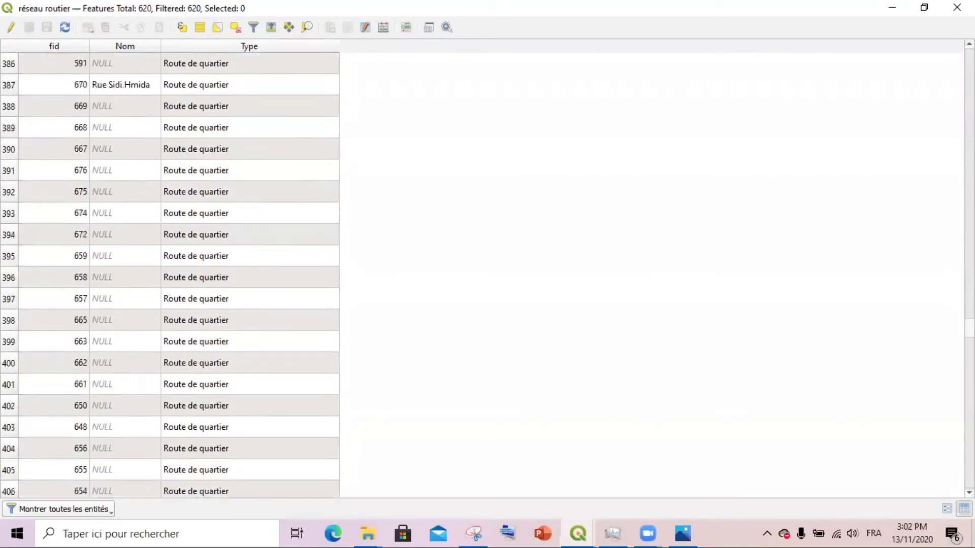
key(ctrl+Home)
click(957, 7)
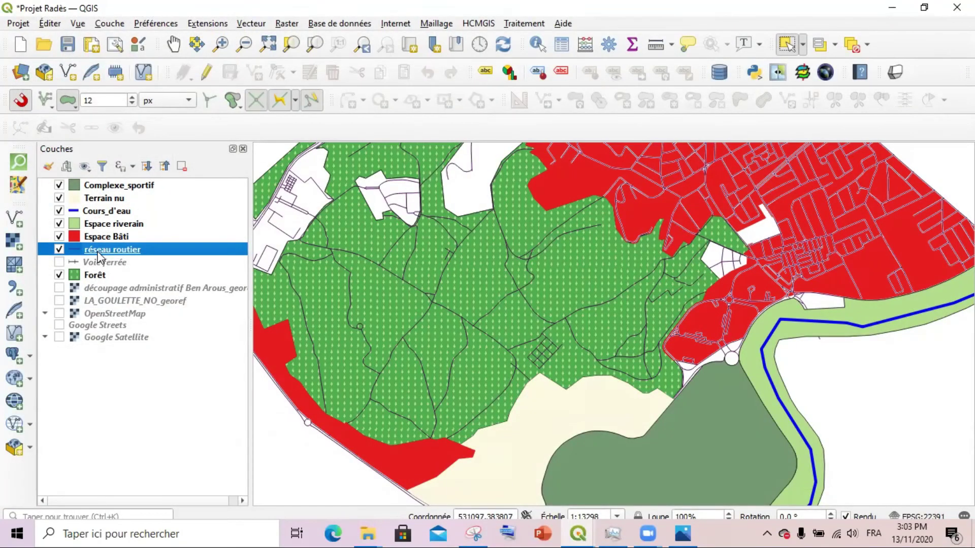
- Switch the réseau routier symbology to Catégorisé on the Type field and classify its values
double_click(98, 254)
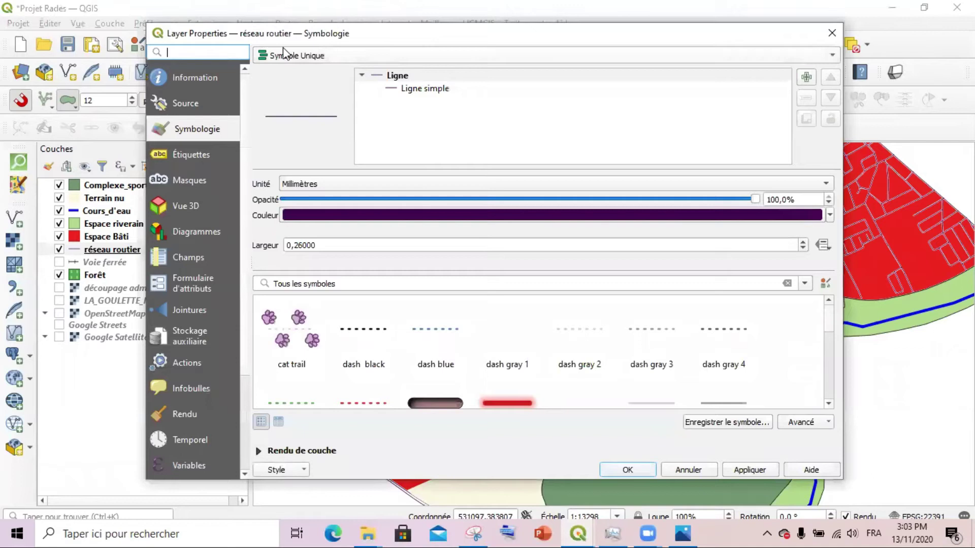
click(831, 56)
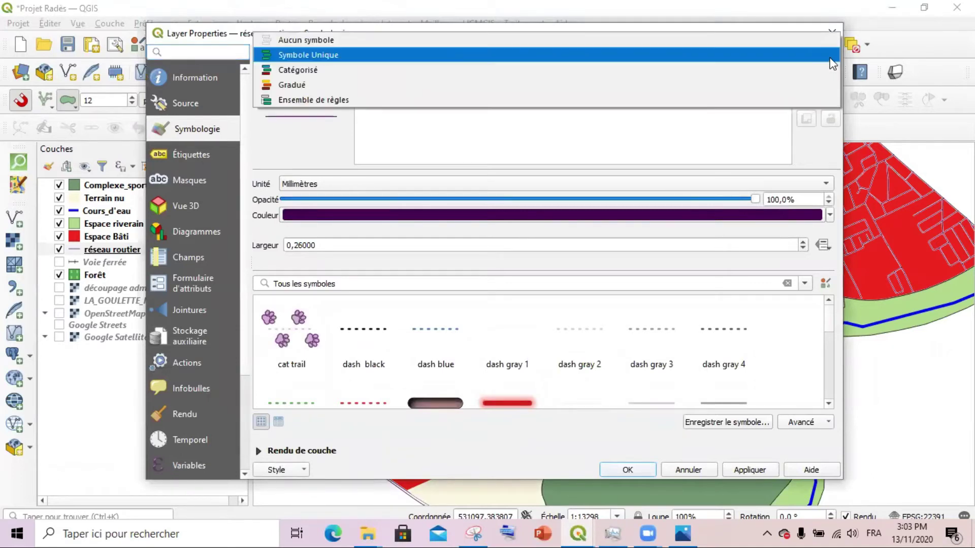
click(300, 71)
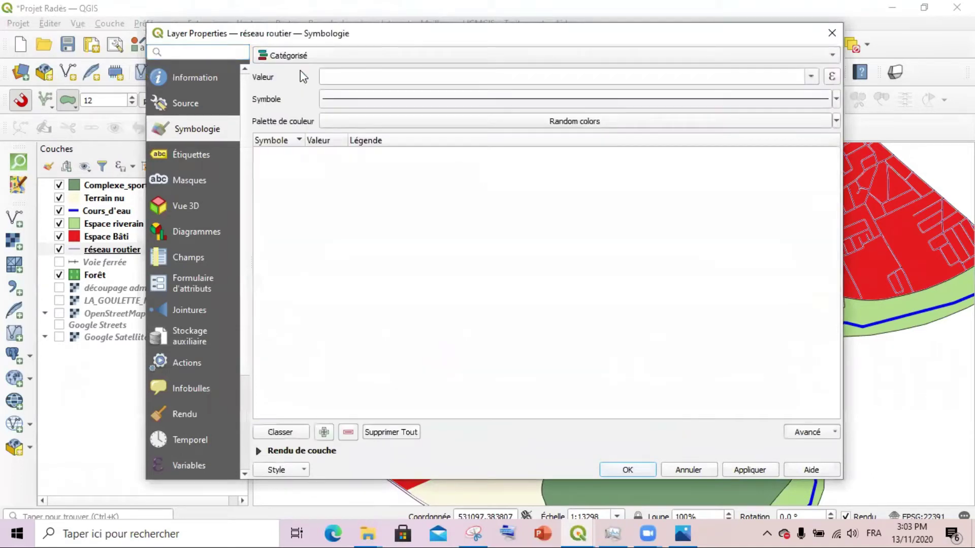
click(811, 77)
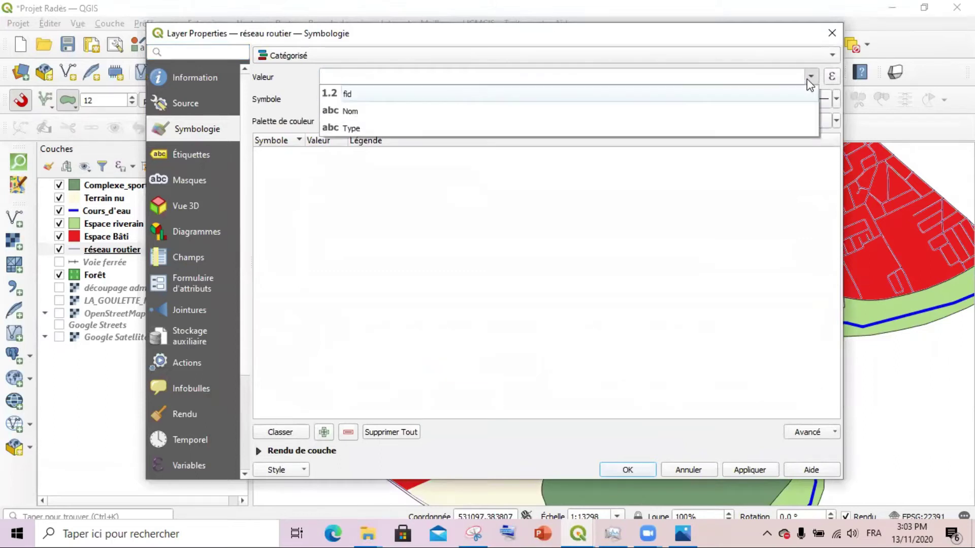
click(370, 125)
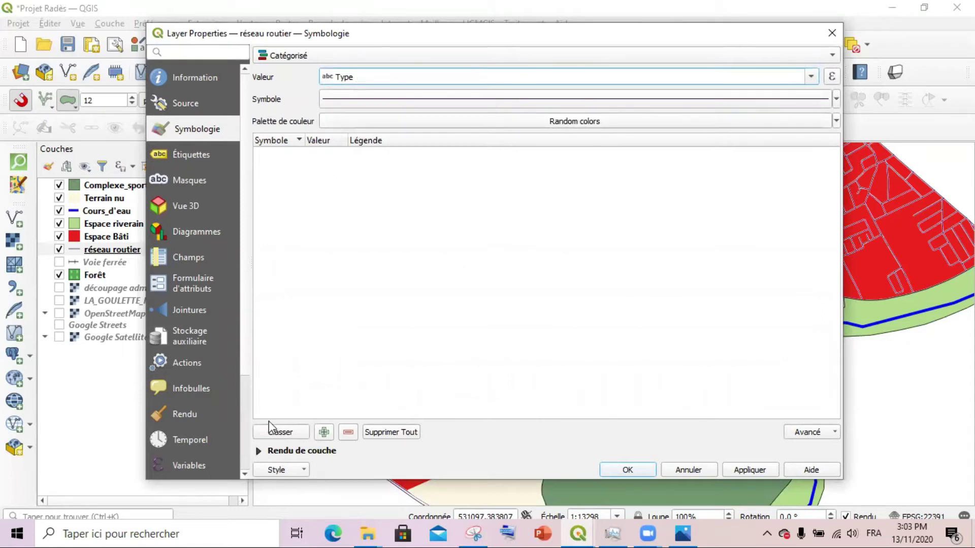
click(285, 434)
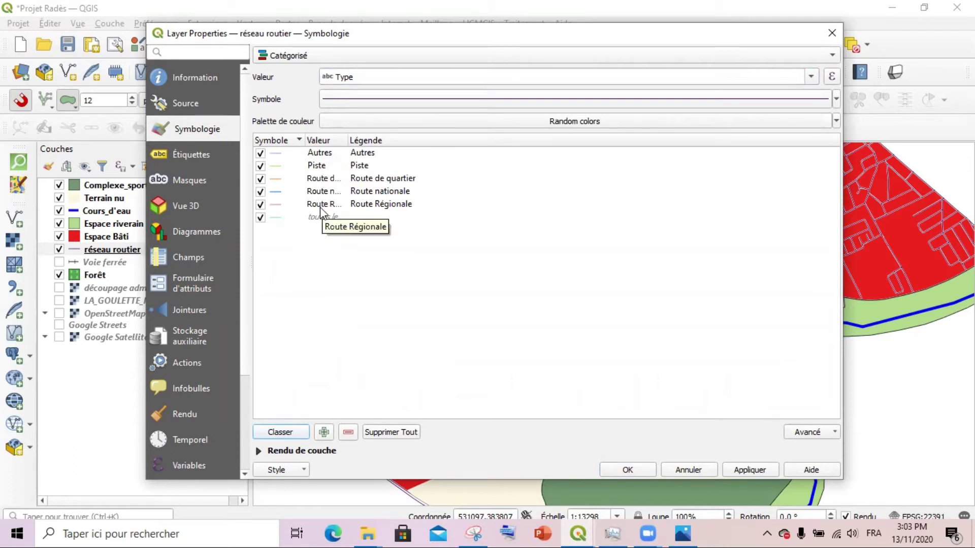
- Reorder the road classes as Route nationale, Route Régionale, Route de quartier, Piste and Autres
click(378, 155)
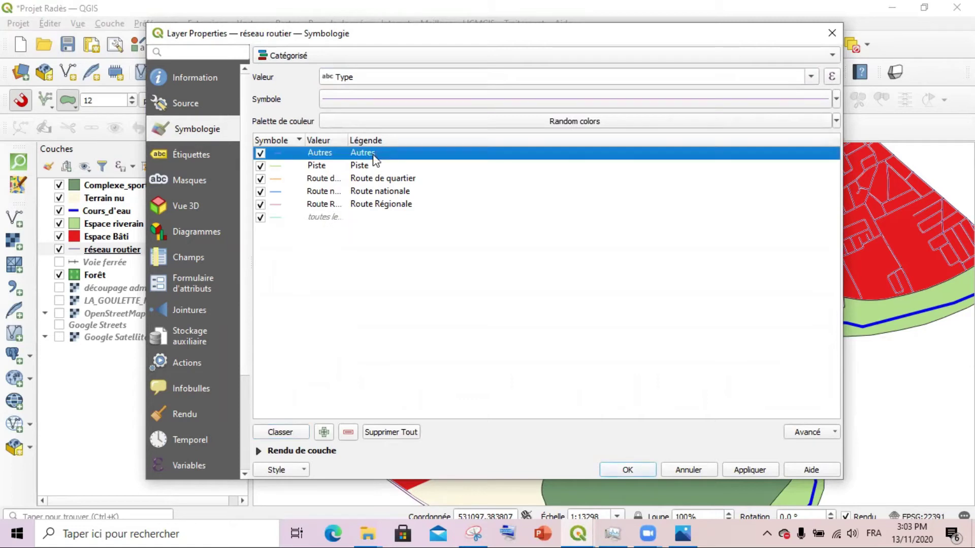
click(389, 205)
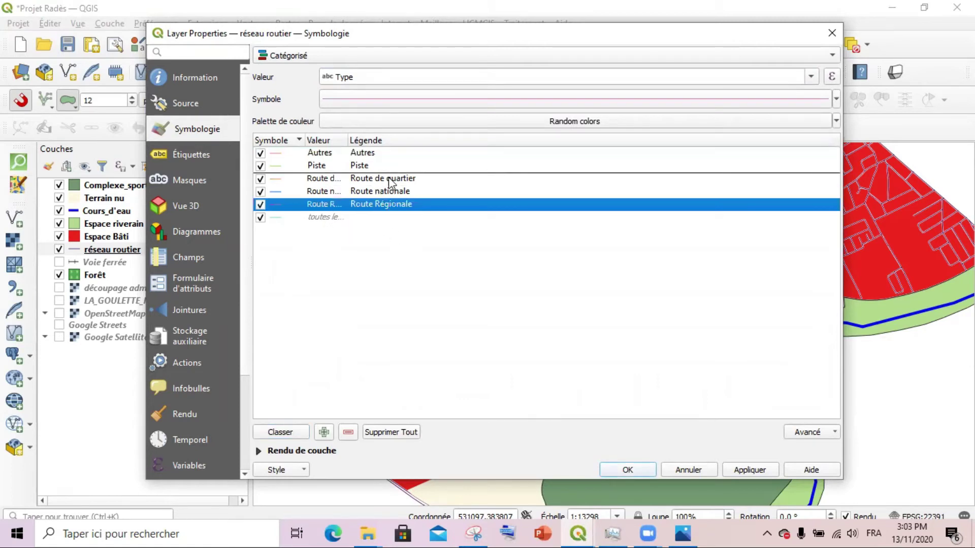
drag(389, 157, 390, 154)
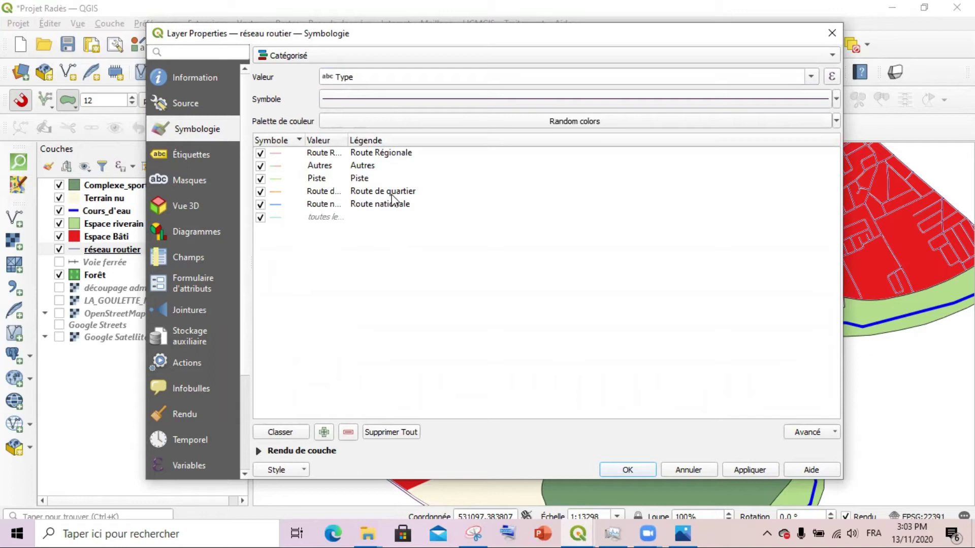
drag(392, 206, 393, 254)
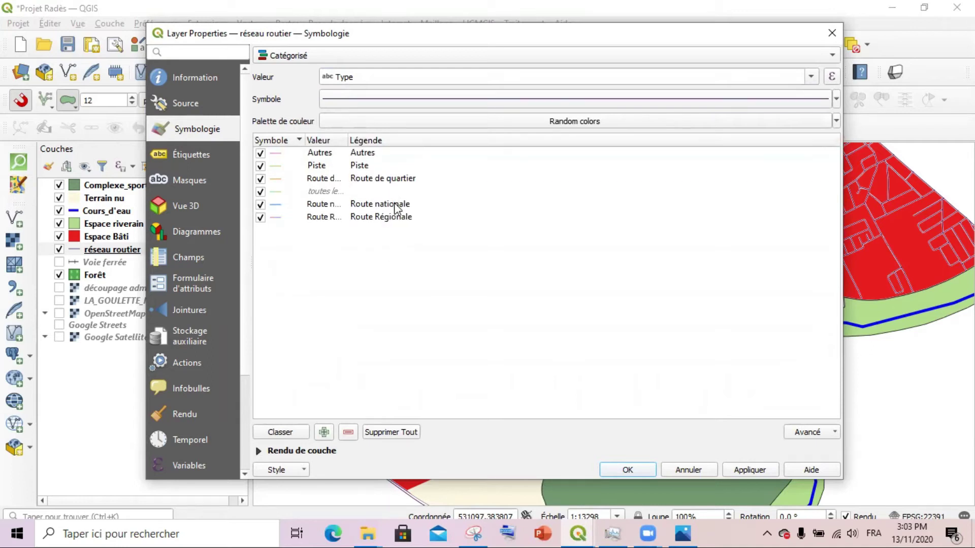
drag(401, 179, 399, 234)
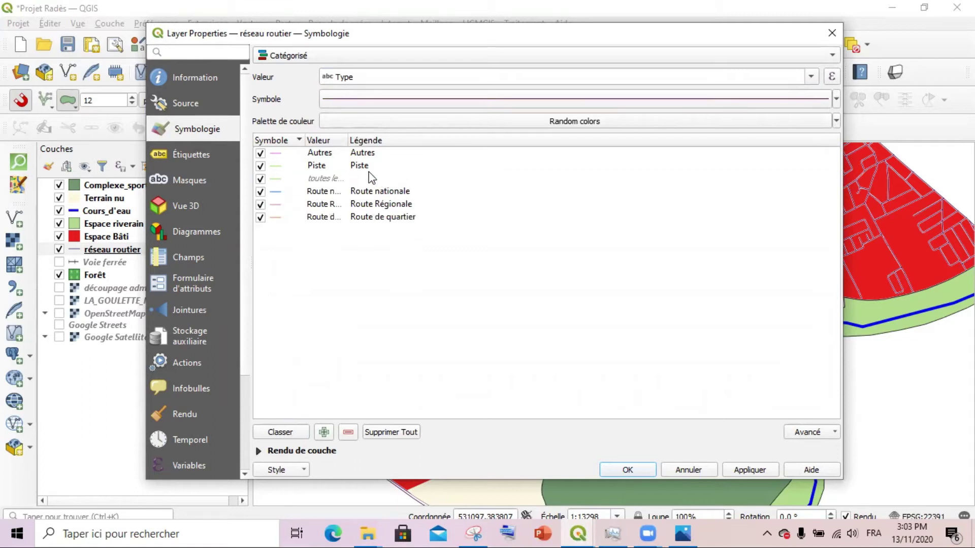
drag(369, 170, 380, 197)
drag(363, 153, 376, 252)
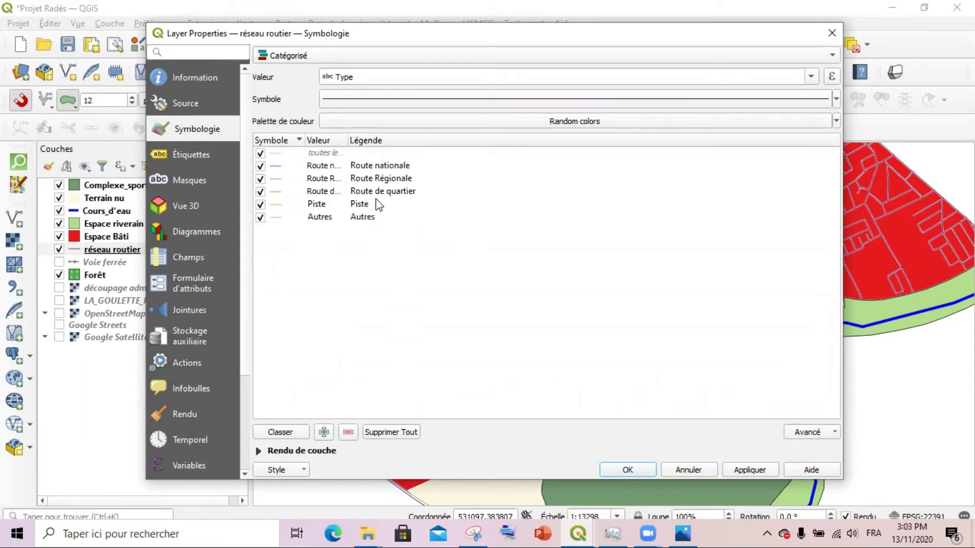
- Place the catch-all class for all other values at the end of the road class list and disable it
double_click(392, 166)
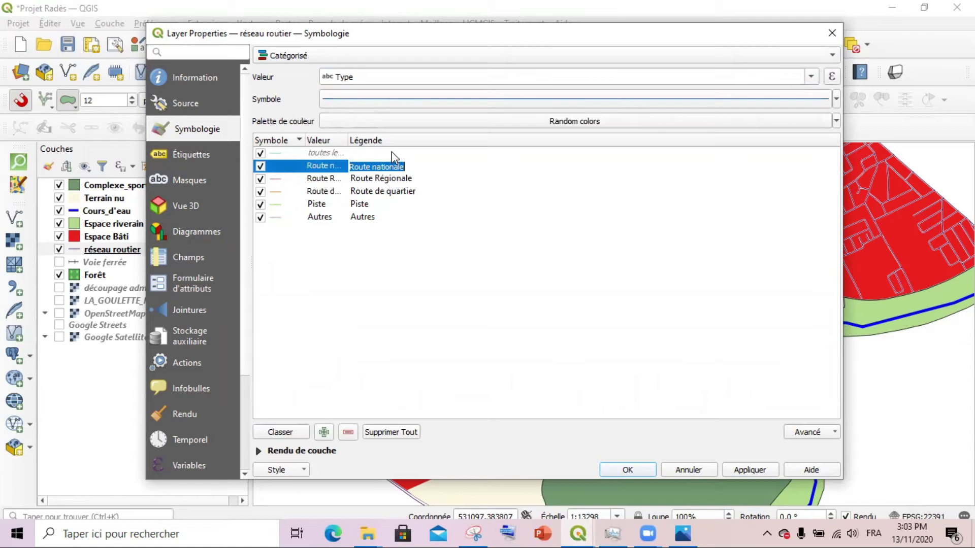
drag(311, 166, 312, 194)
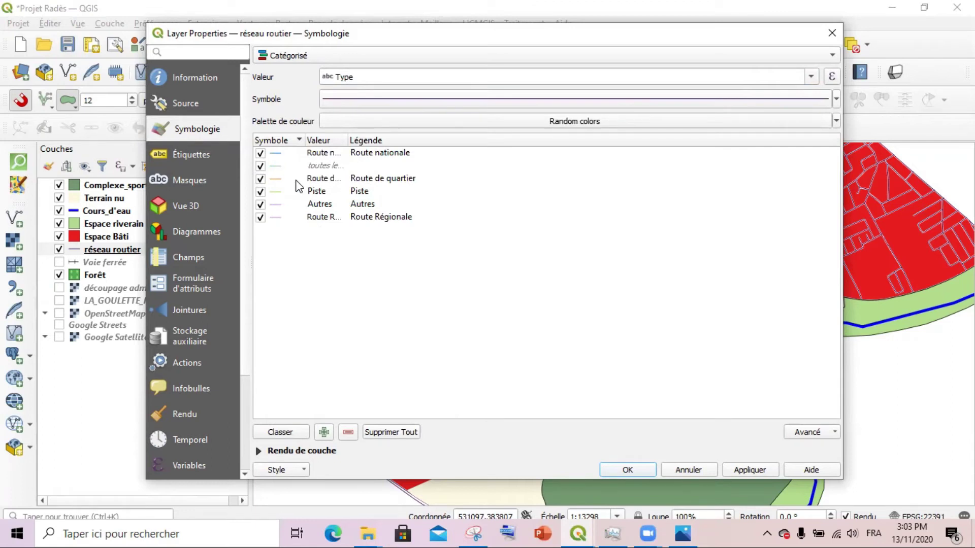
drag(300, 215, 302, 166)
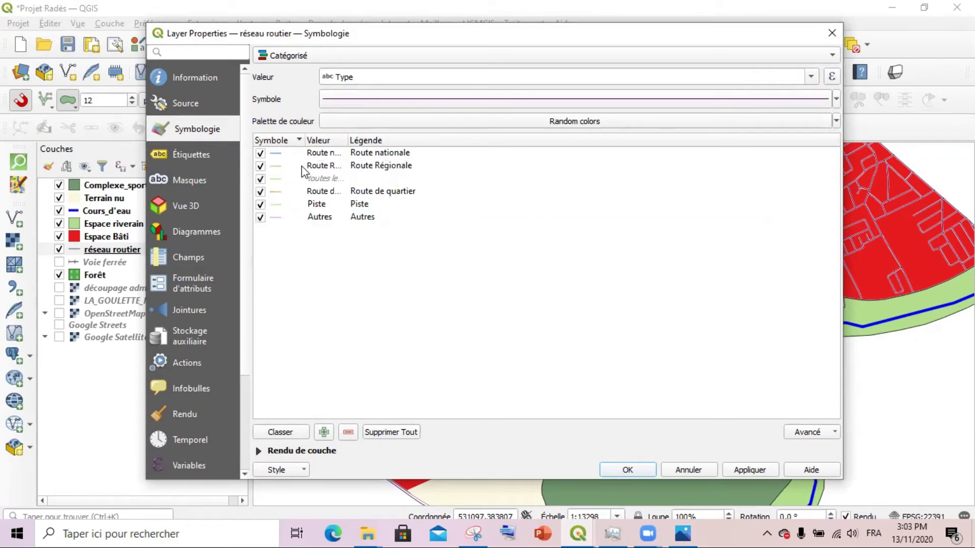
click(303, 195)
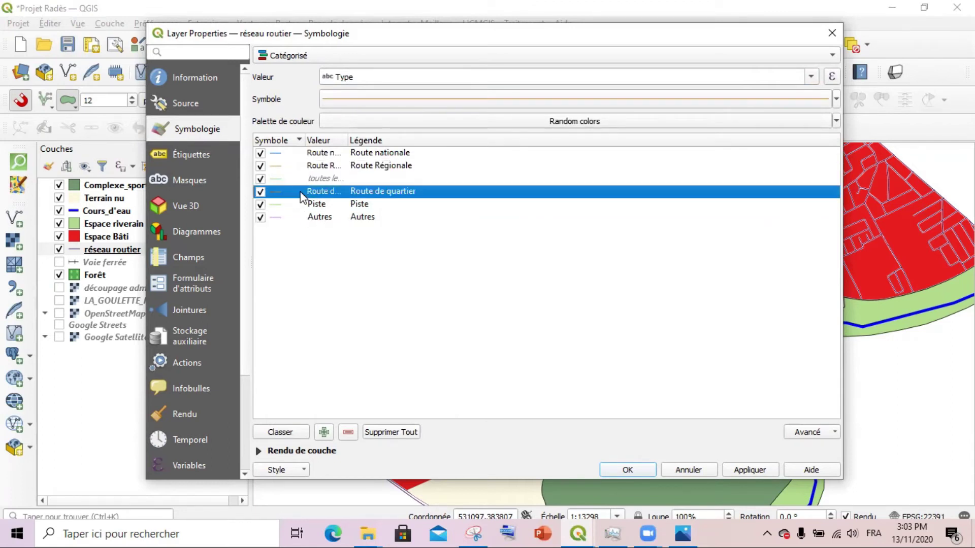
drag(302, 191, 299, 222)
click(261, 217)
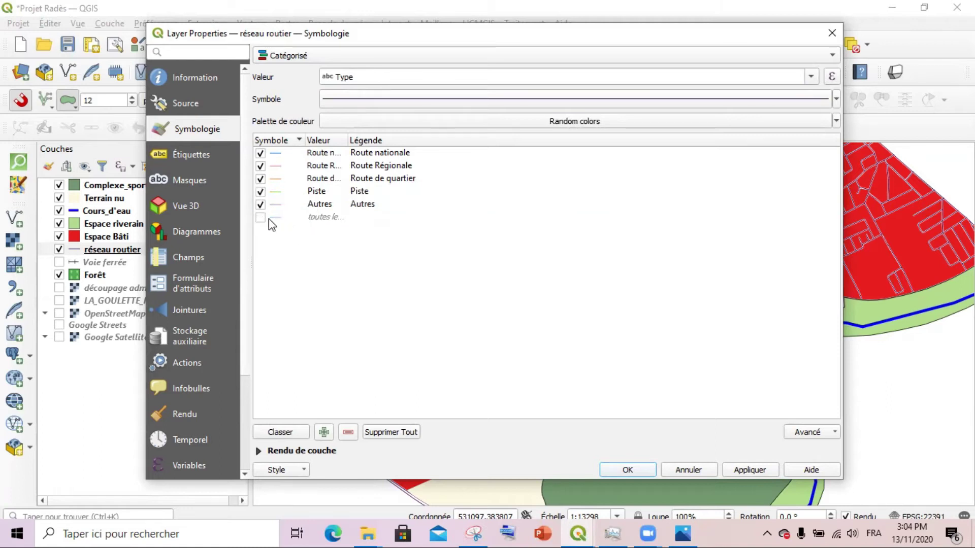
click(401, 179)
click(395, 152)
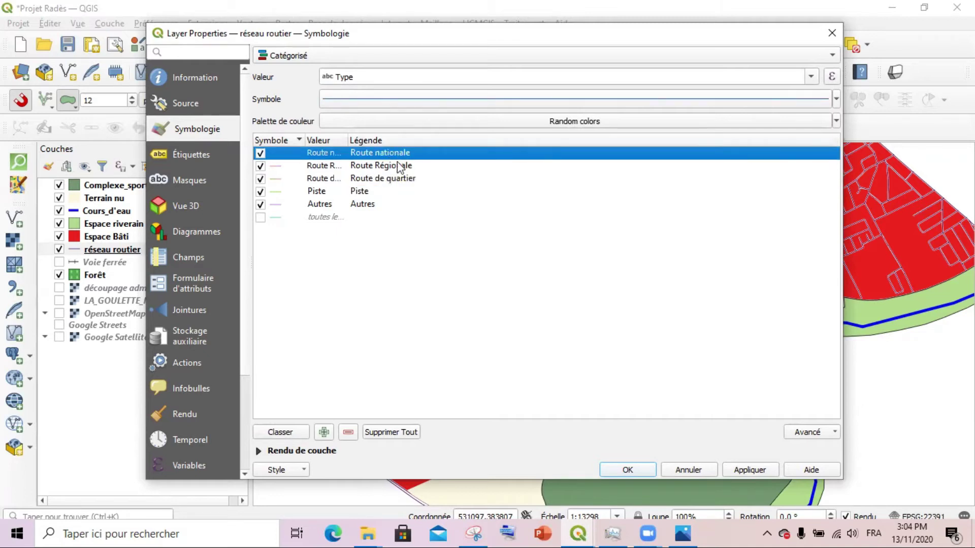
click(403, 165)
click(386, 152)
click(390, 152)
- Change the legend label of the Route de quartier class to lowercase "route de quartier"
click(385, 183)
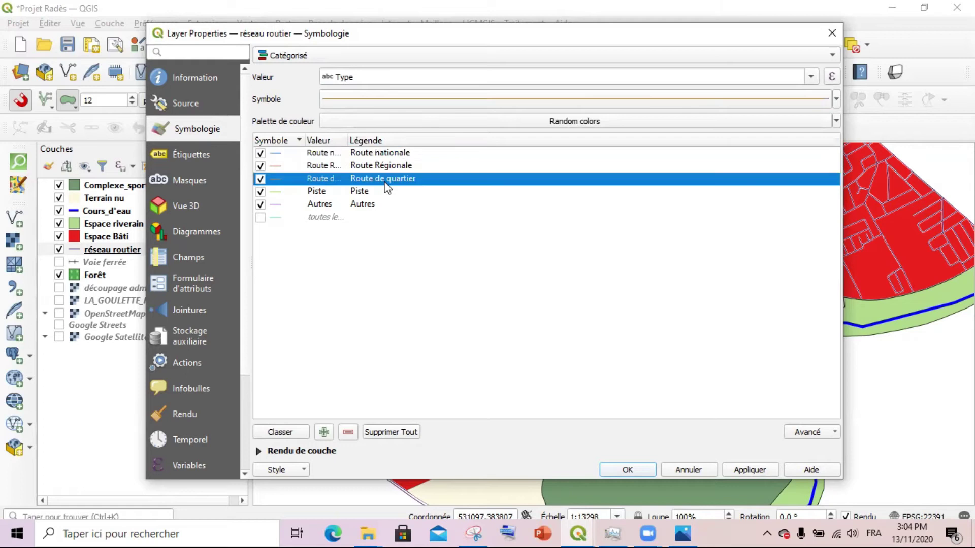
click(358, 180)
click(350, 181)
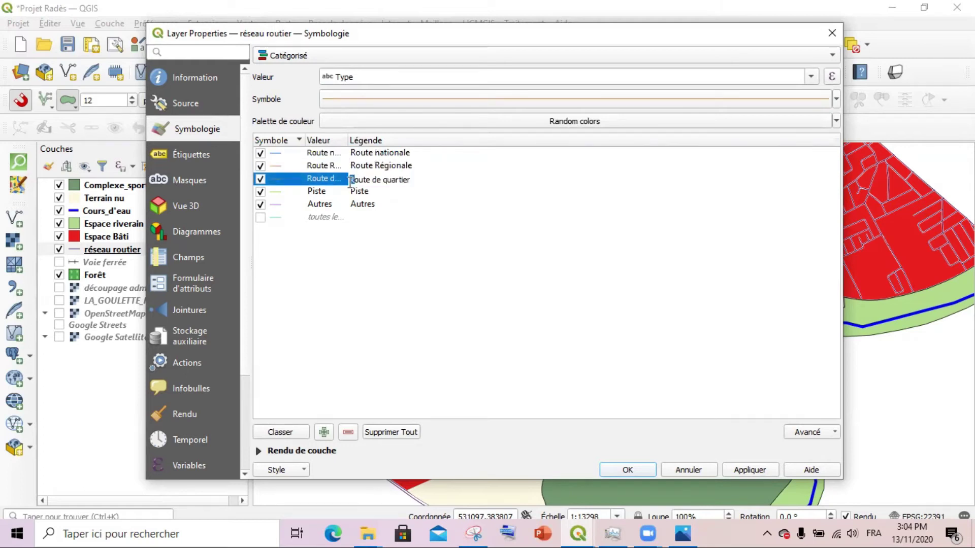
key(Delete)
text(r)
click(376, 223)
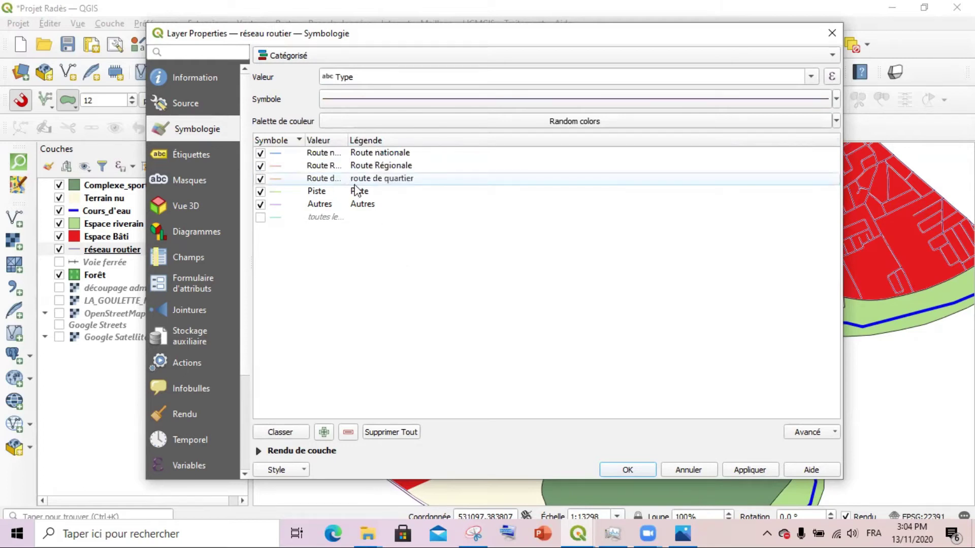
- Restore the capital initial in the legend label so it reads "Route de quartier"
click(381, 182)
click(381, 182)
click(347, 181)
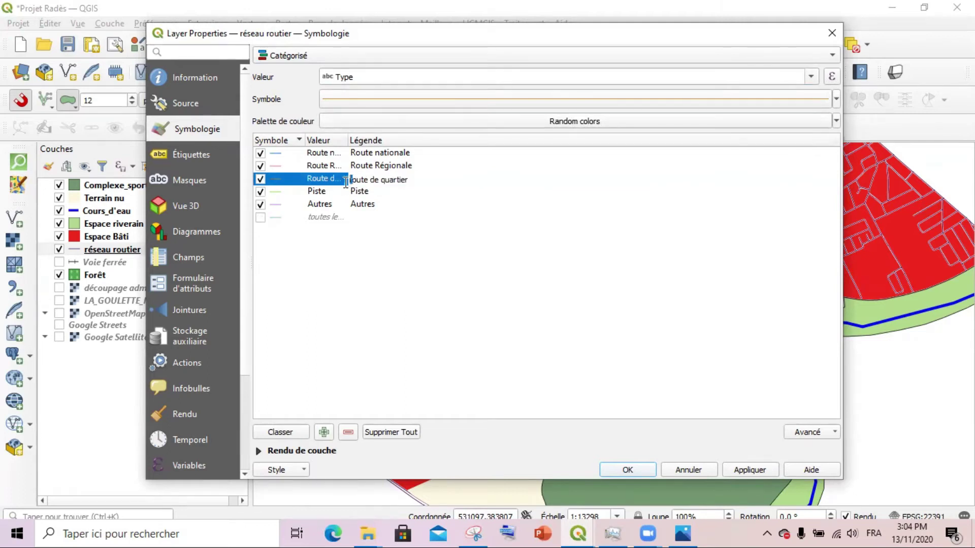
key(Right)
click(474, 240)
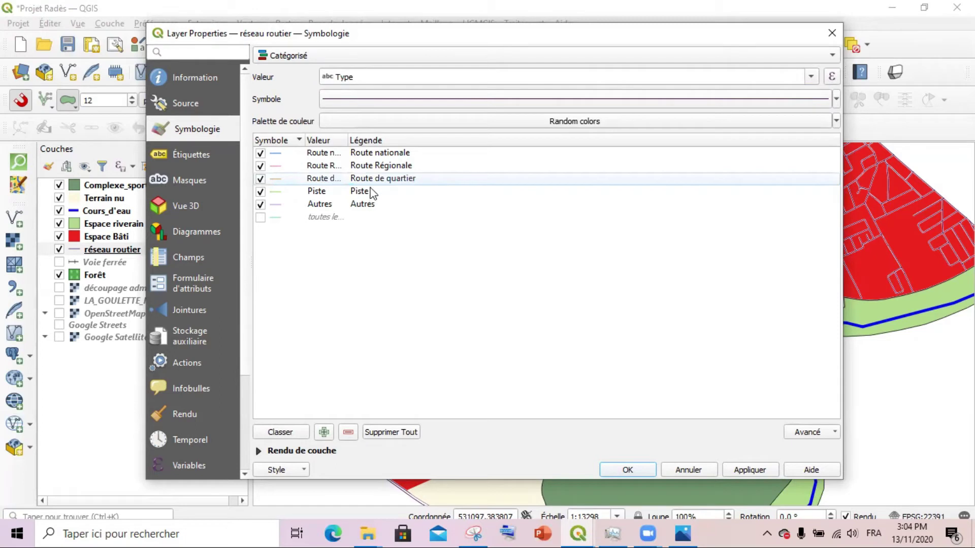
- Set the simple line of the Route nationale class to red with a stroke width of 0.66 mm
click(278, 158)
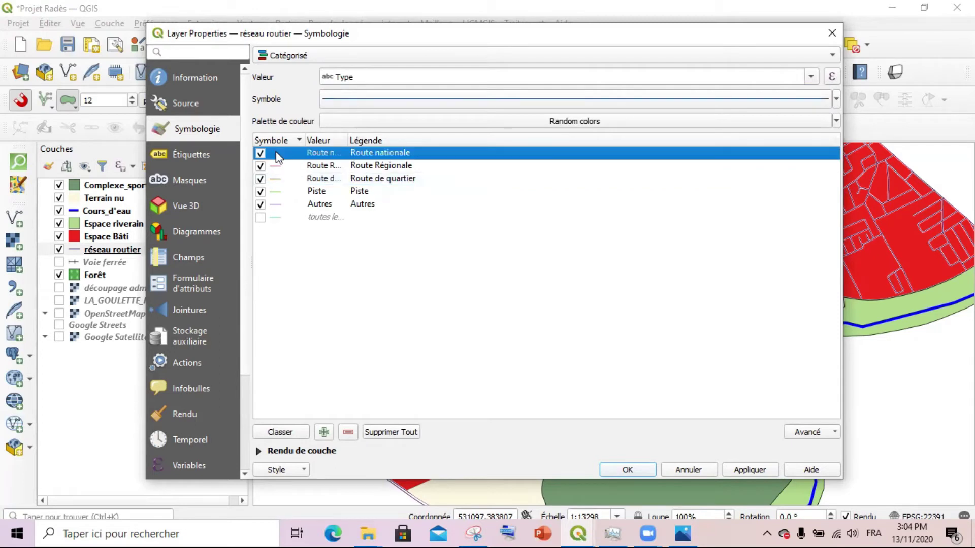
double_click(278, 157)
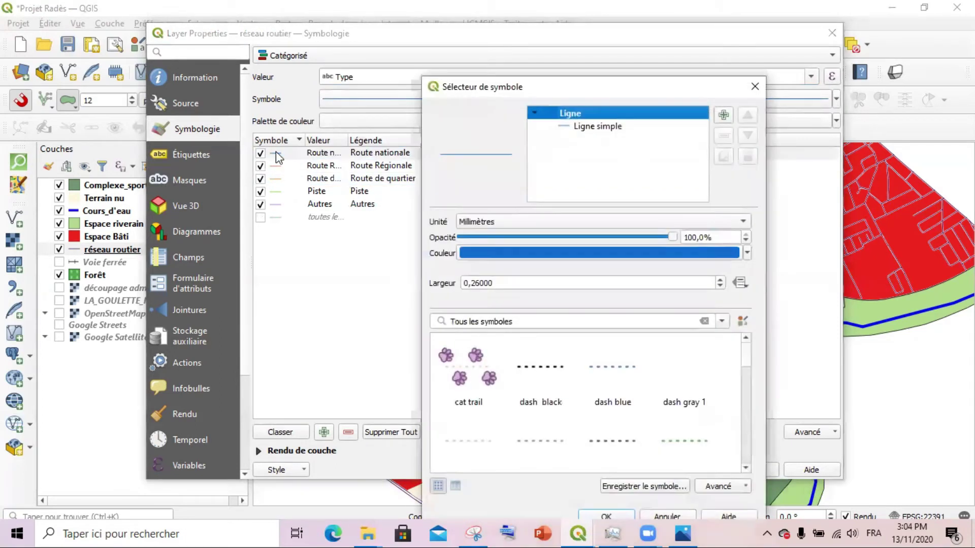
click(569, 129)
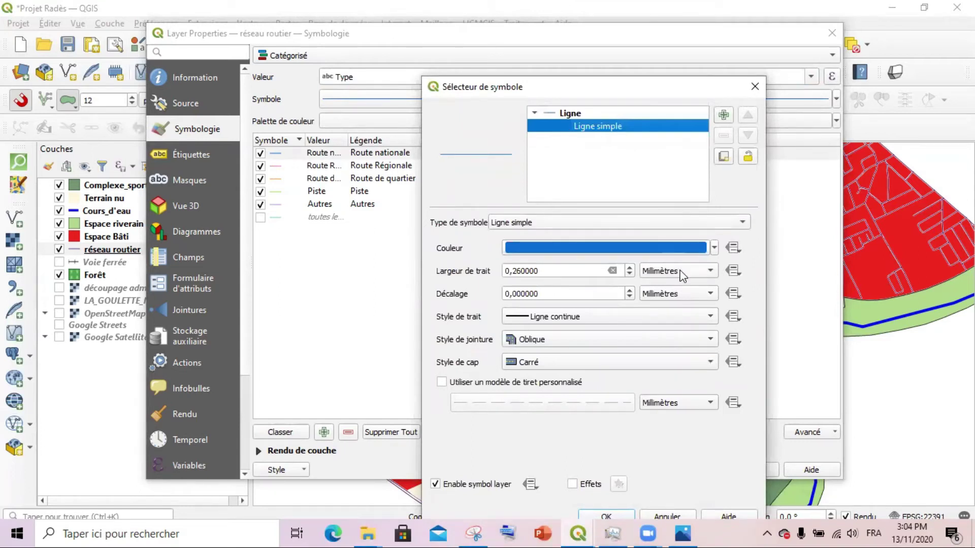
click(714, 249)
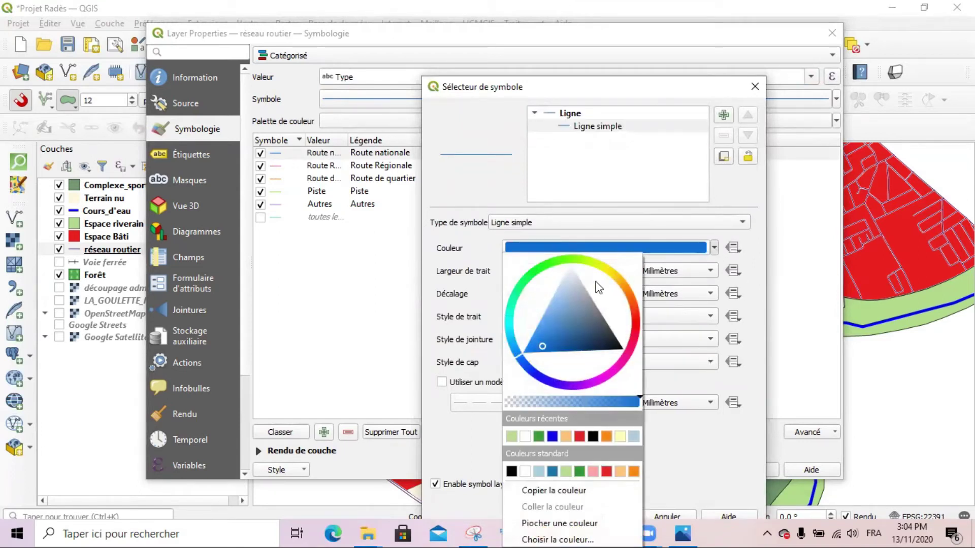
click(580, 440)
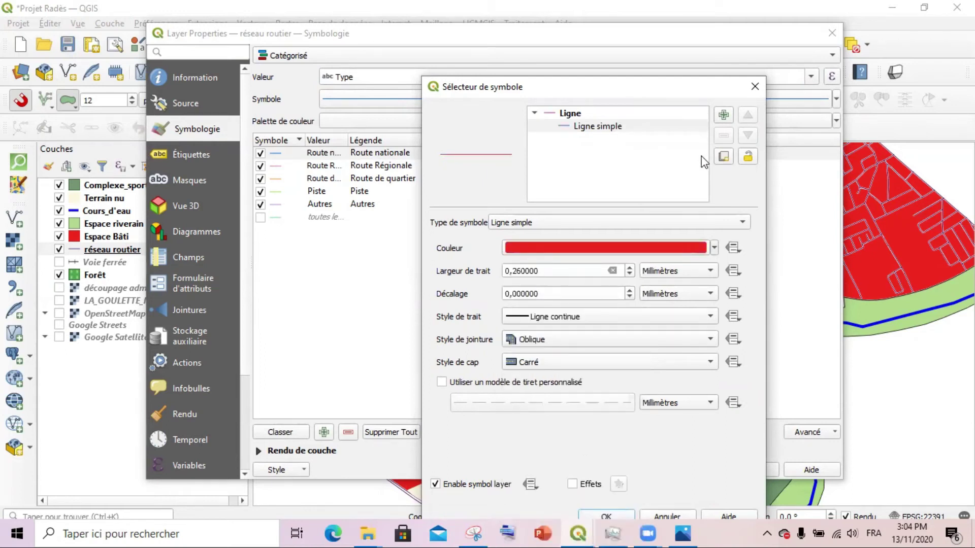
click(629, 268)
click(630, 268)
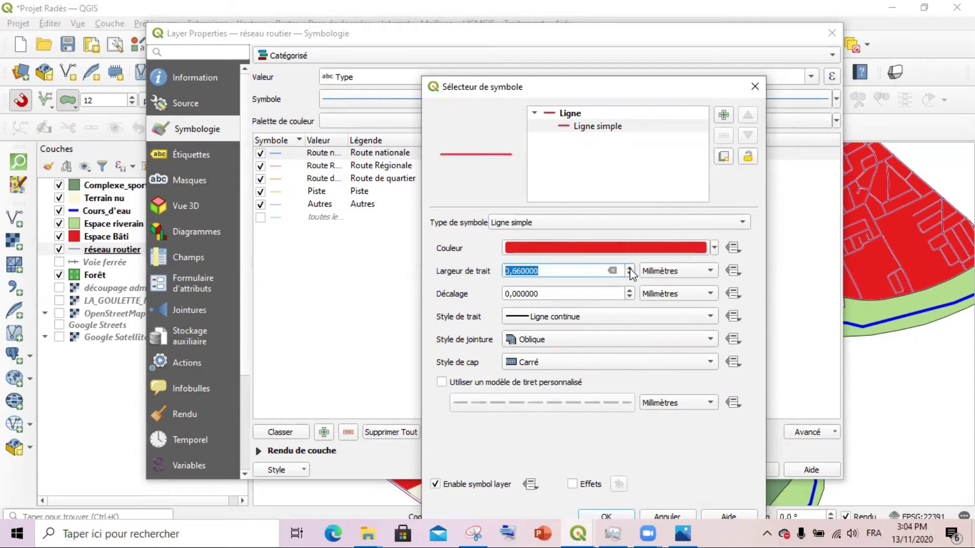
- Add a second simple line over the red Route nationale line, colour it near-white, and accept the symbol
click(723, 115)
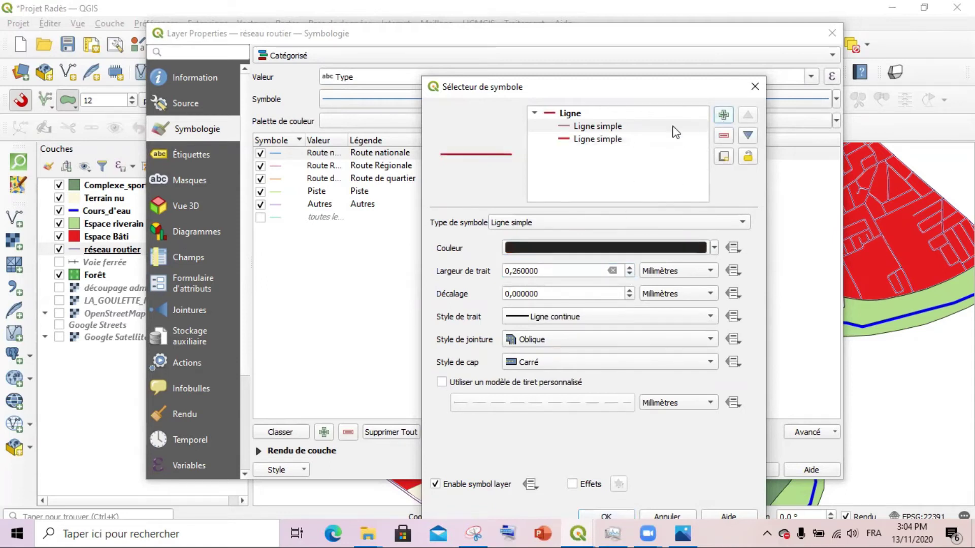
click(713, 248)
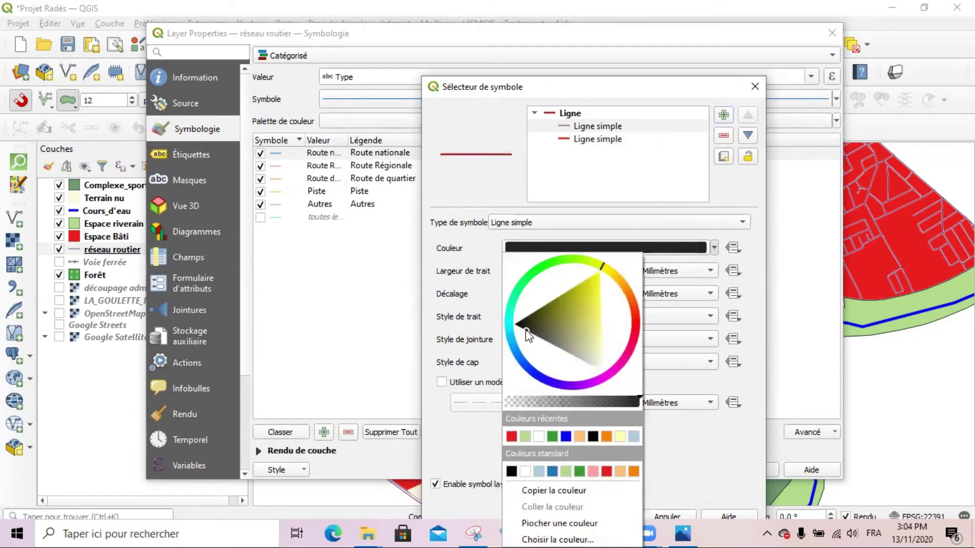
drag(526, 330, 604, 373)
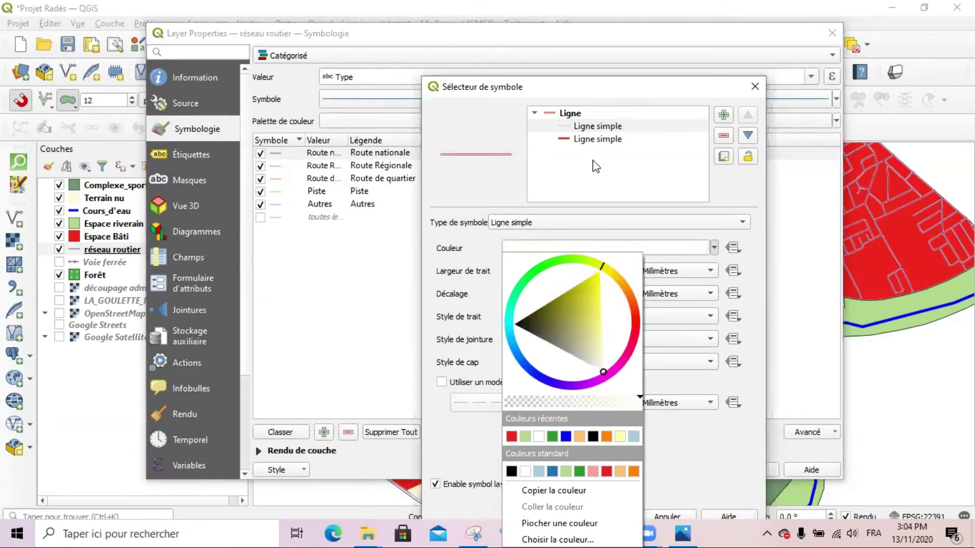
click(594, 172)
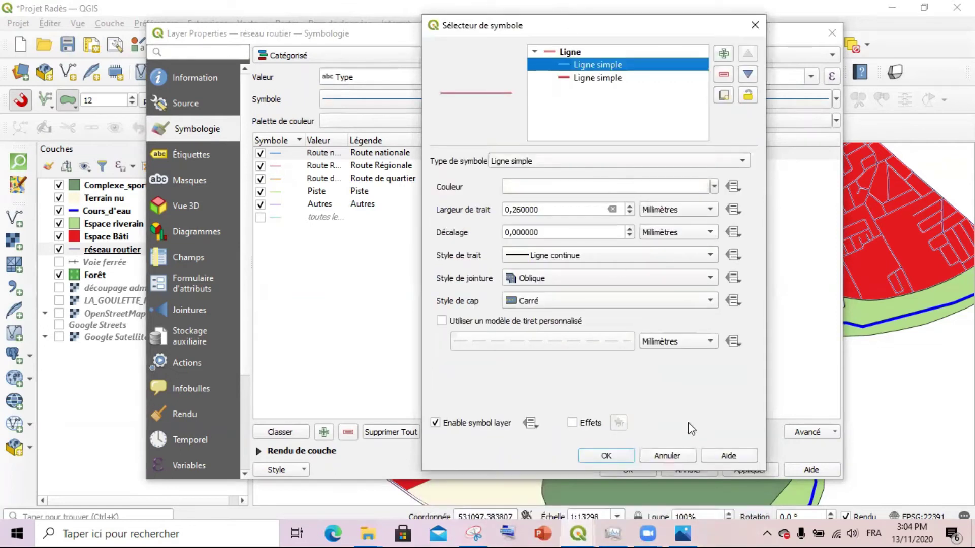
click(618, 457)
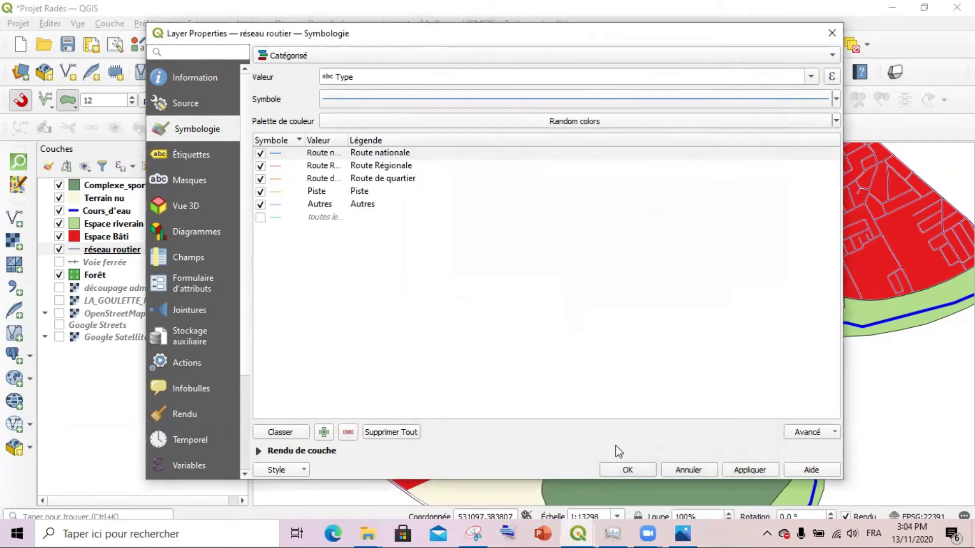
- Style the Route Régionale class as a dark green simple line with a stroke width of 0.66 mm
double_click(278, 168)
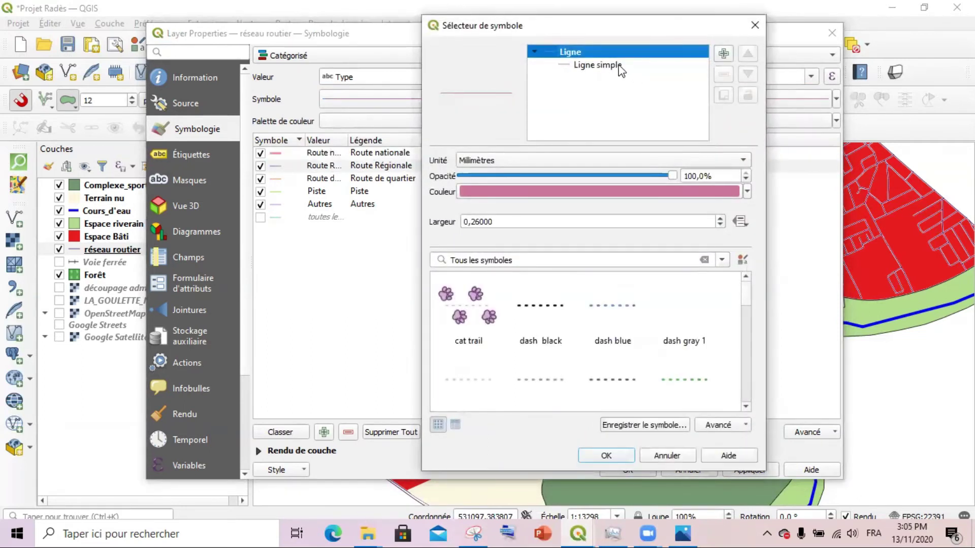
click(597, 65)
click(715, 188)
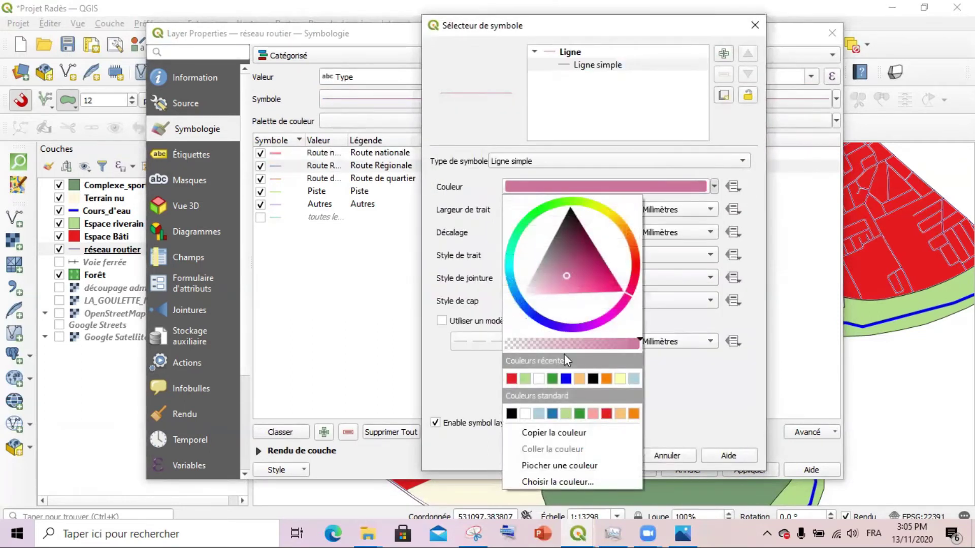
click(552, 379)
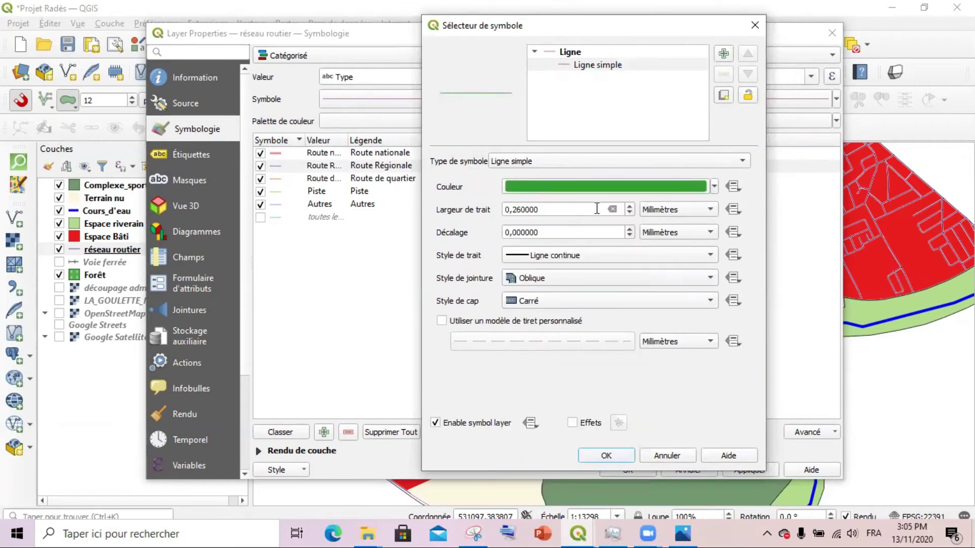
click(714, 188)
mouse_move(557, 260)
mouse_down()
mouse_move(572, 261)
mouse_move(561, 278)
mouse_move(544, 266)
mouse_up()
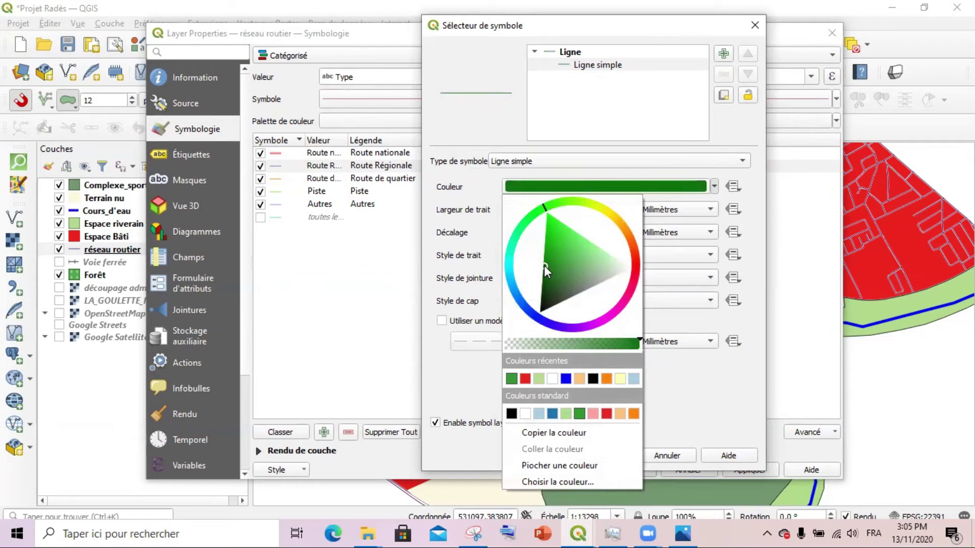
click(658, 167)
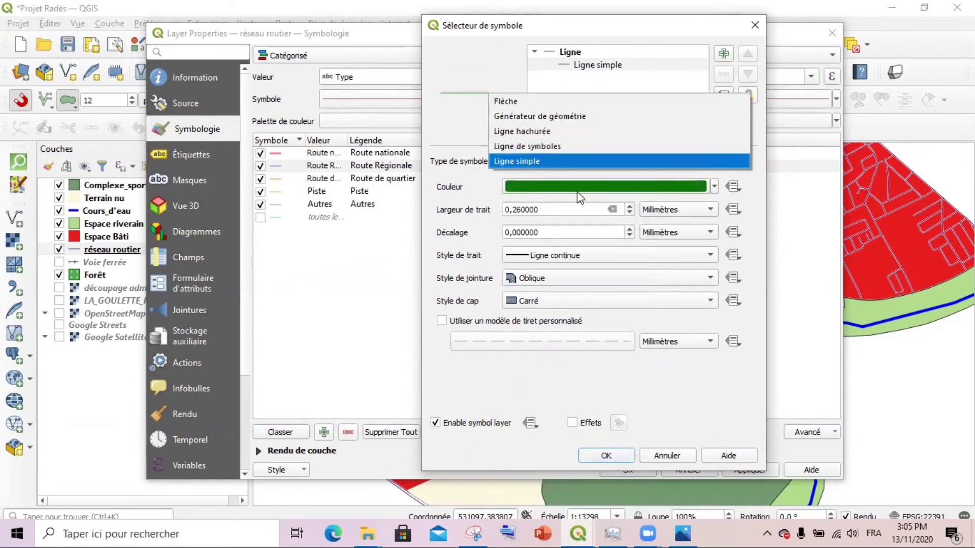
click(629, 207)
click(629, 207)
click(630, 207)
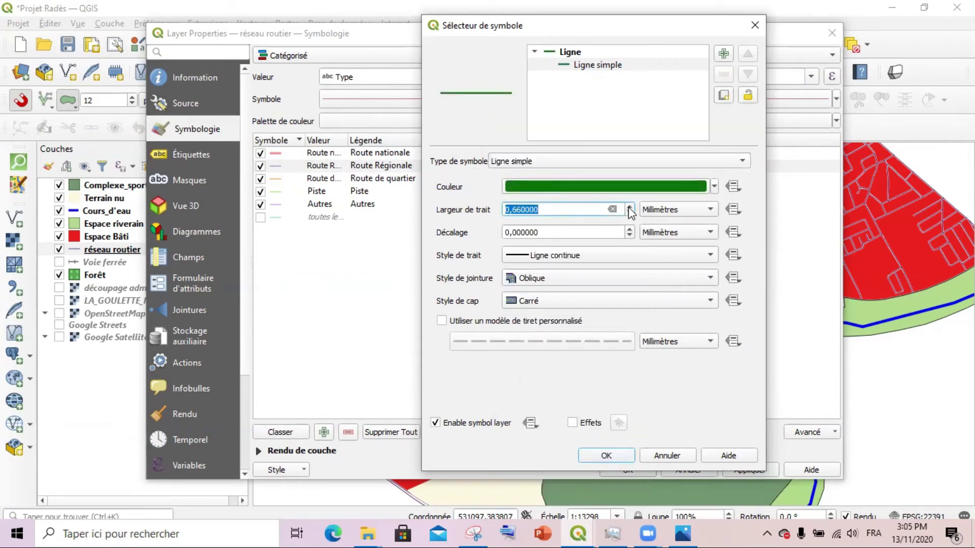
click(623, 455)
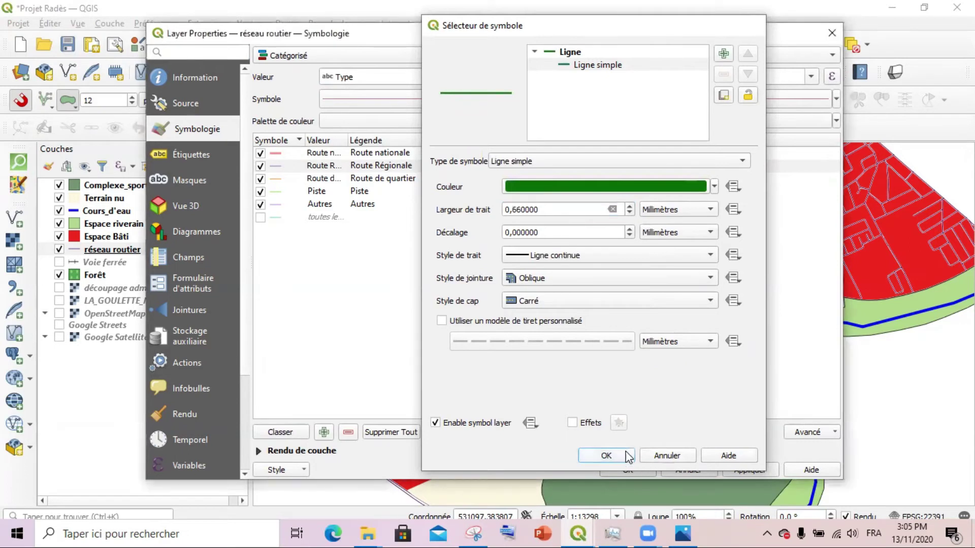
- Style the Route de quartier class as a grey simple line with a stroke width of 0.66 mm
double_click(279, 180)
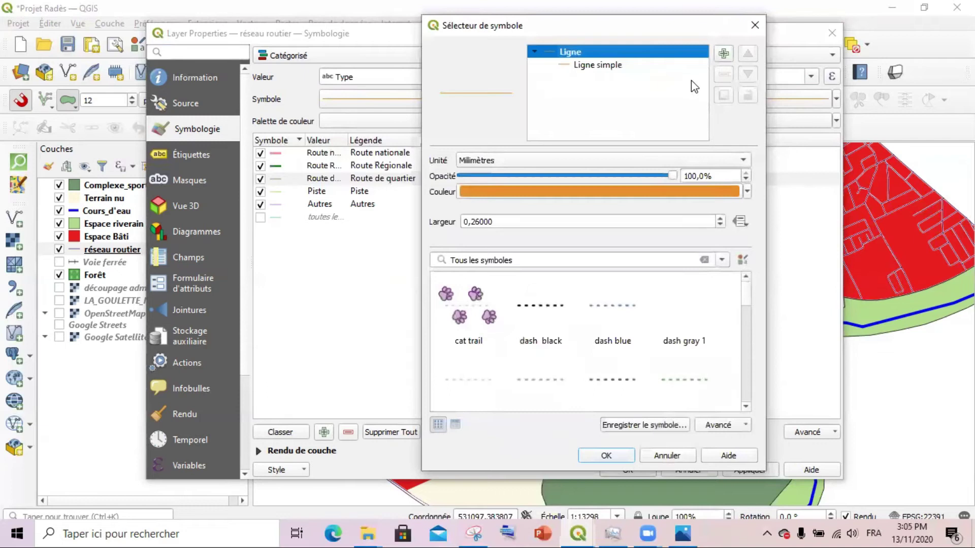
click(590, 67)
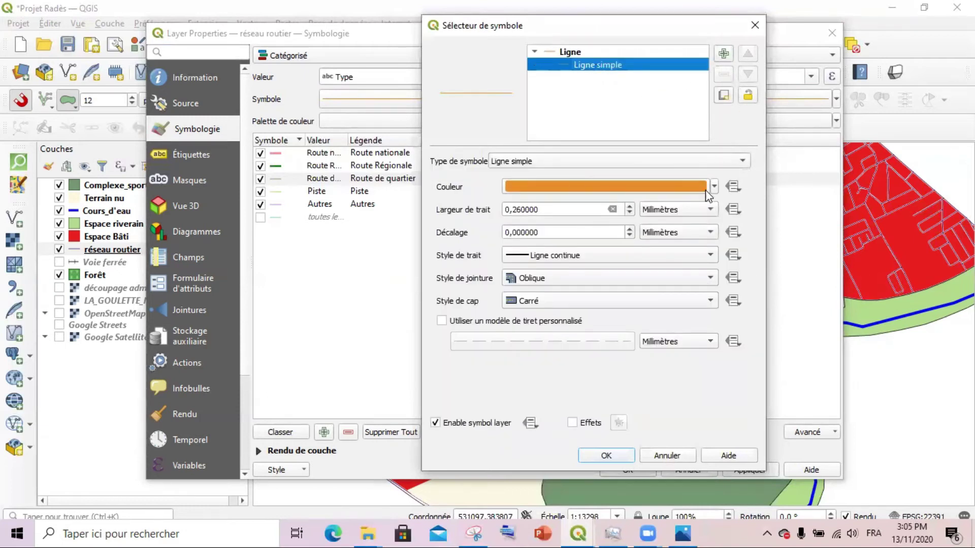
click(714, 186)
mouse_move(604, 248)
mouse_down()
mouse_move(570, 306)
mouse_move(555, 296)
mouse_up()
click(683, 175)
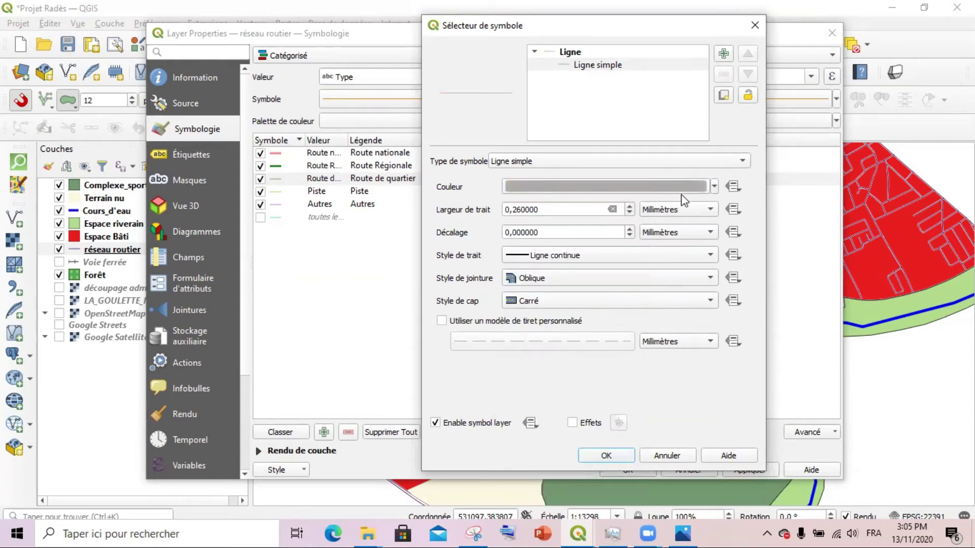
click(633, 205)
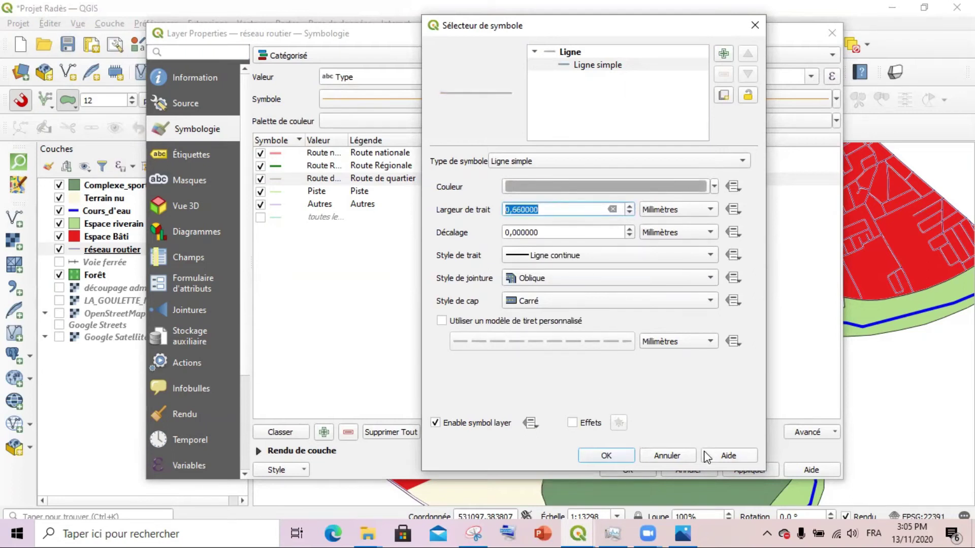
click(623, 456)
- Apply the preset "dash black" line symbol to the Piste class
double_click(279, 191)
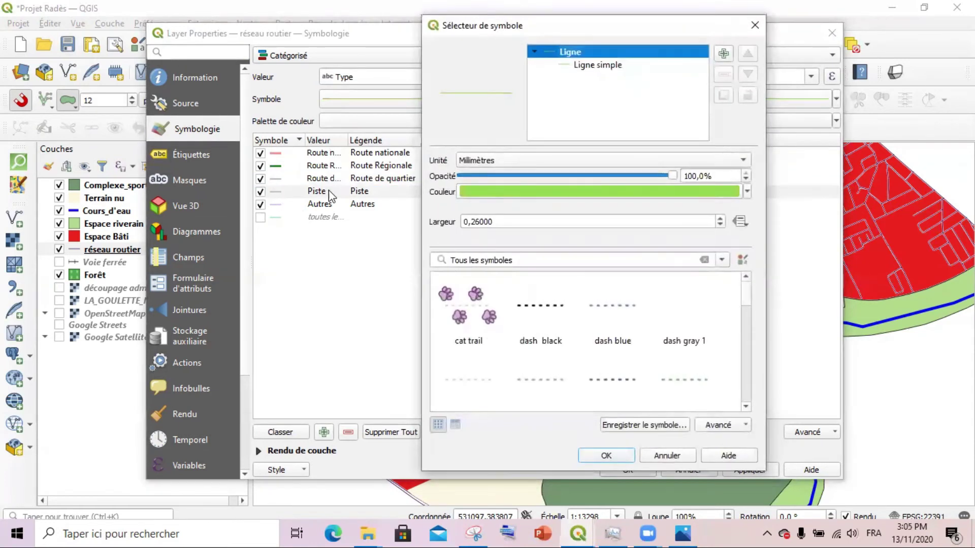
drag(741, 302, 741, 249)
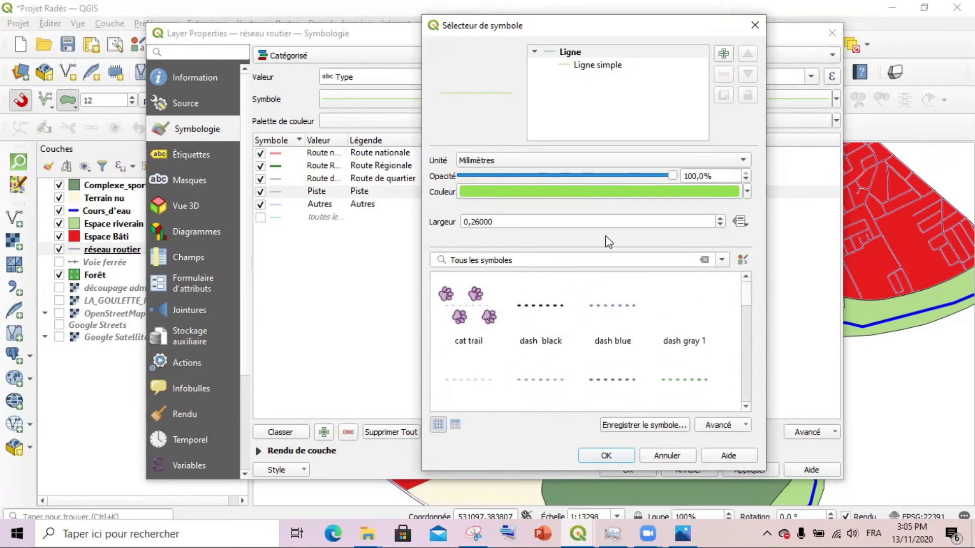
click(562, 308)
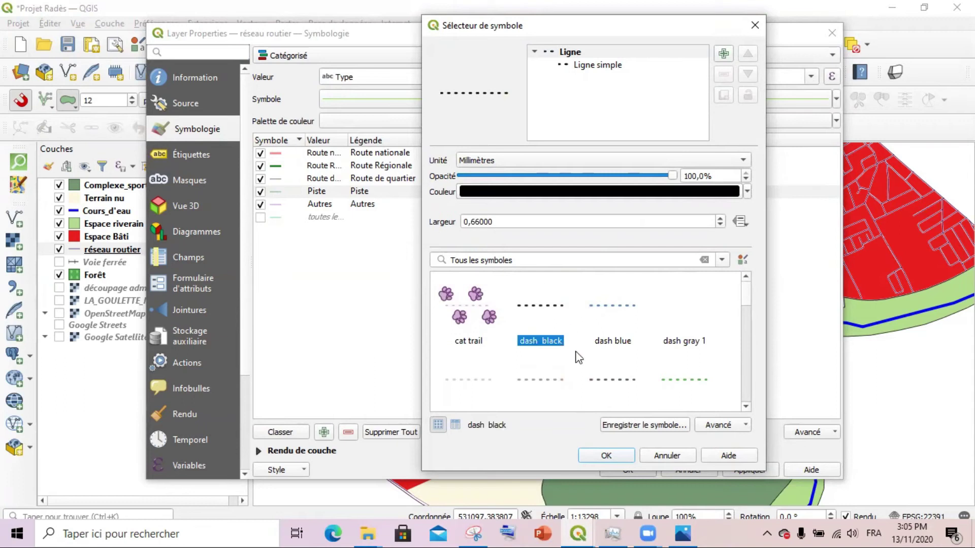
click(606, 456)
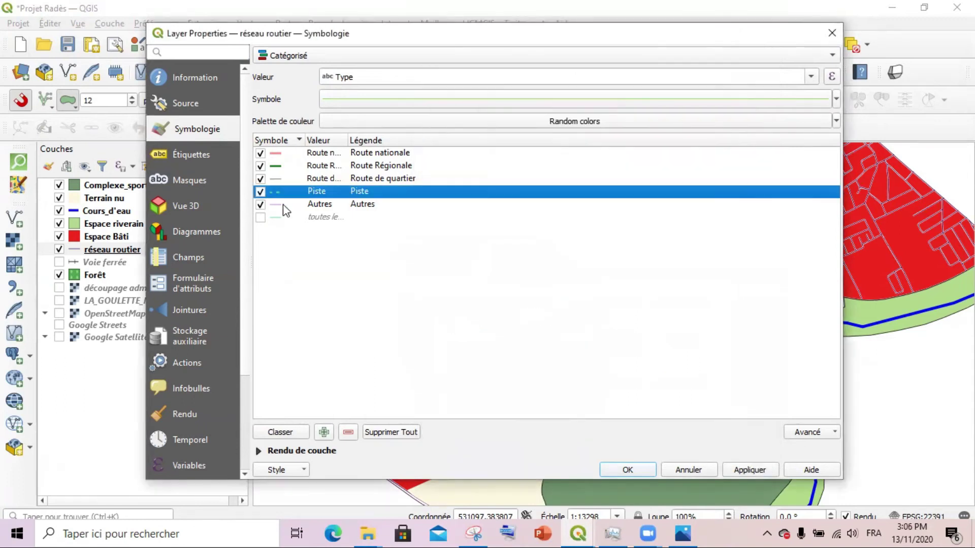
- Colour the simple line of the Autres class near-white, then apply and accept the road layer's symbology
double_click(276, 204)
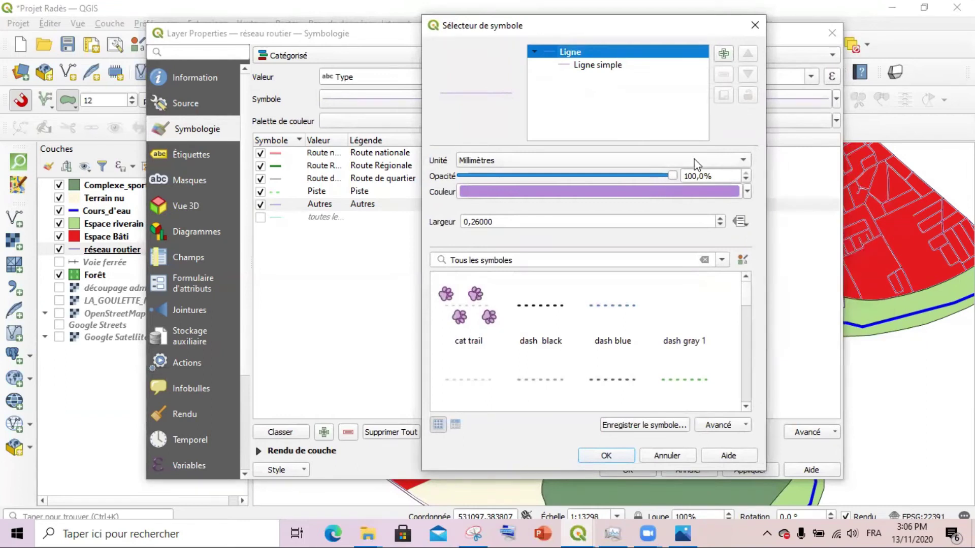
click(615, 65)
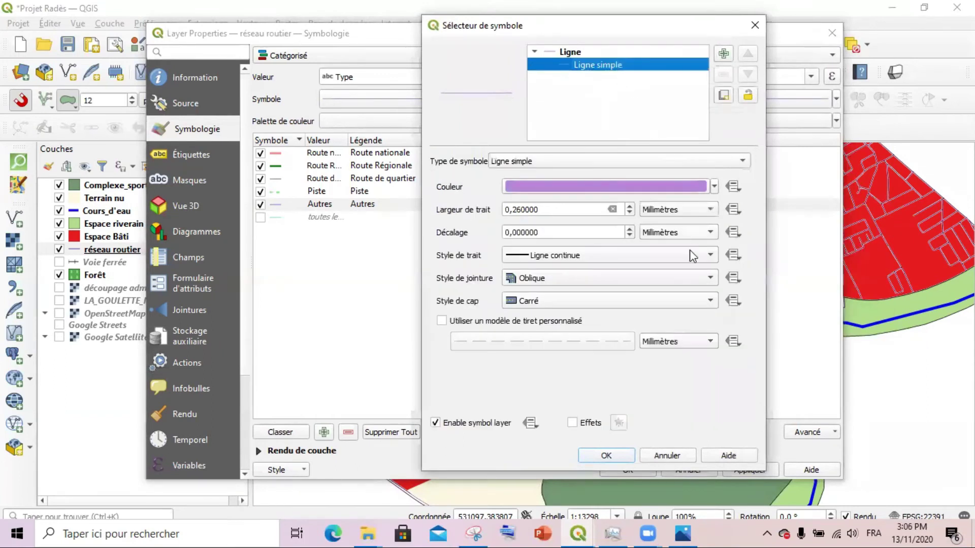
click(713, 187)
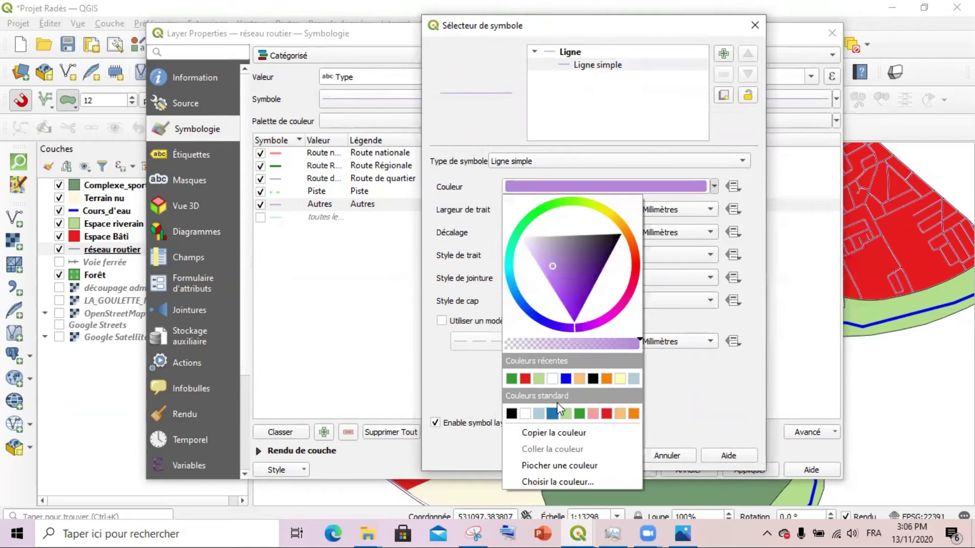
drag(552, 266, 528, 238)
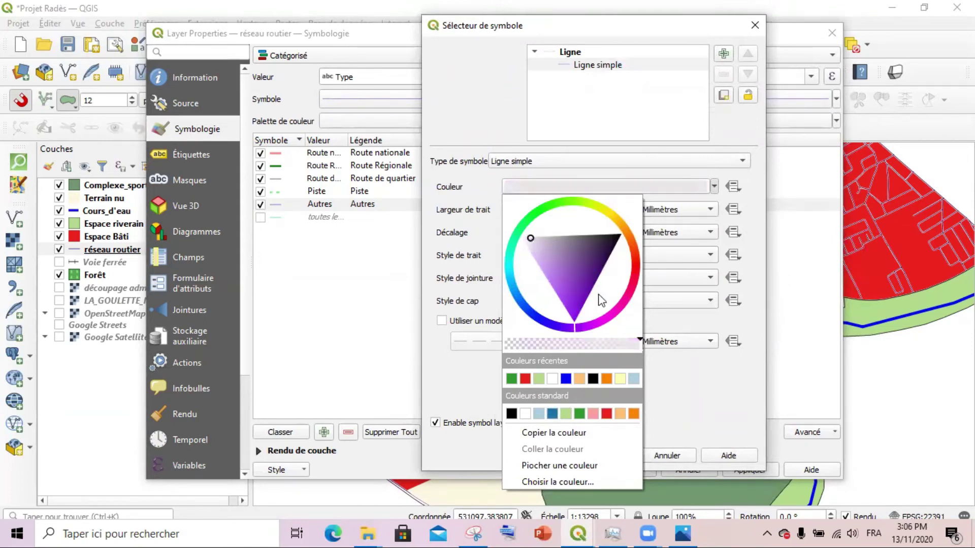
click(687, 429)
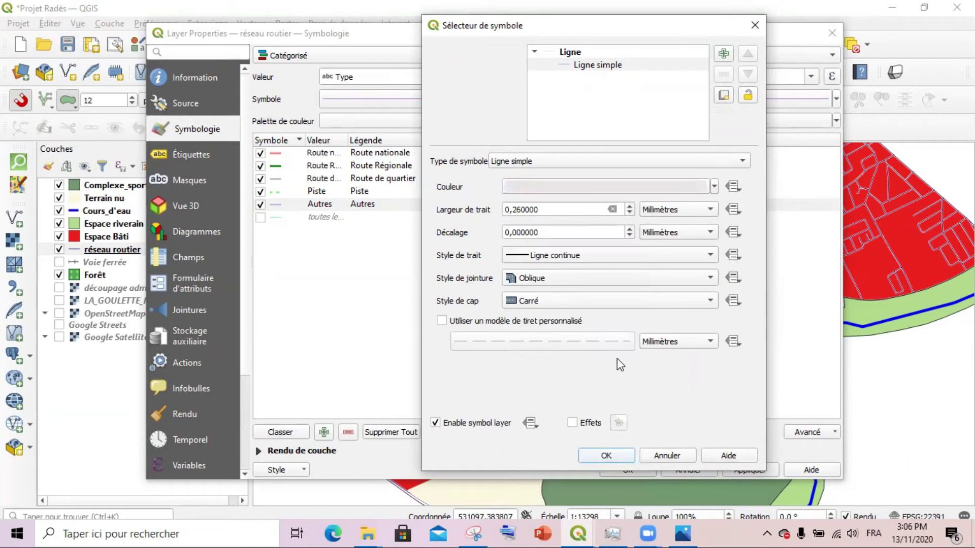
click(607, 456)
click(738, 468)
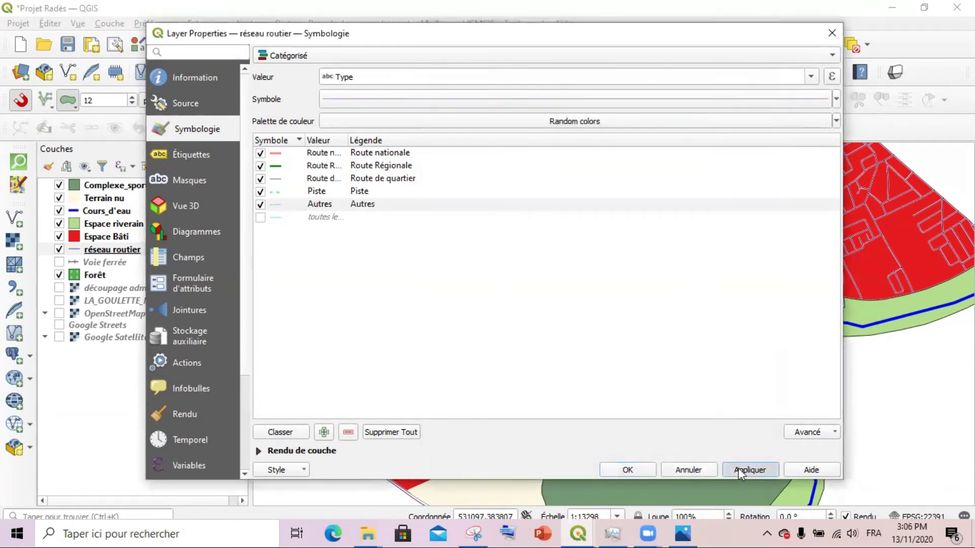
click(636, 472)
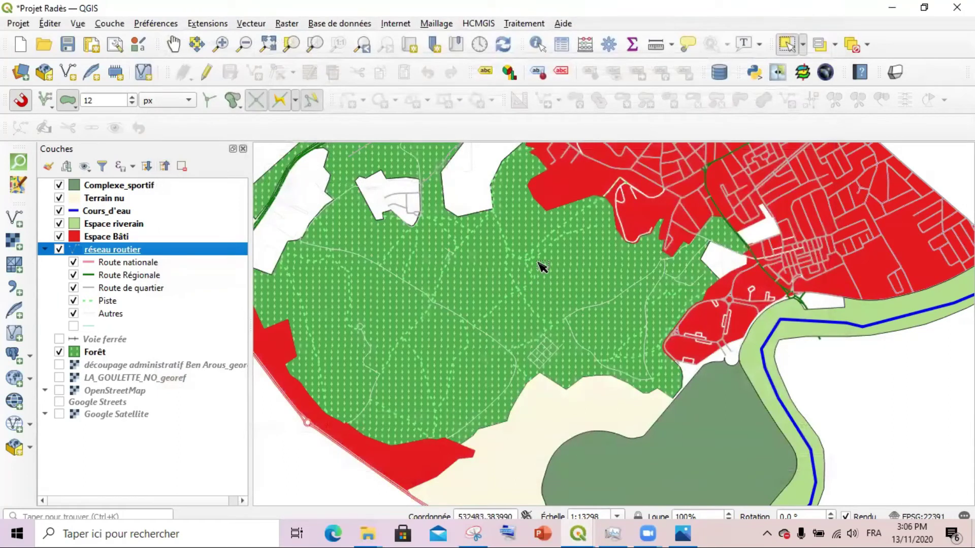
- Recolour the Piste class's dashed line near-black and set its width to 0.26 mm
double_click(101, 303)
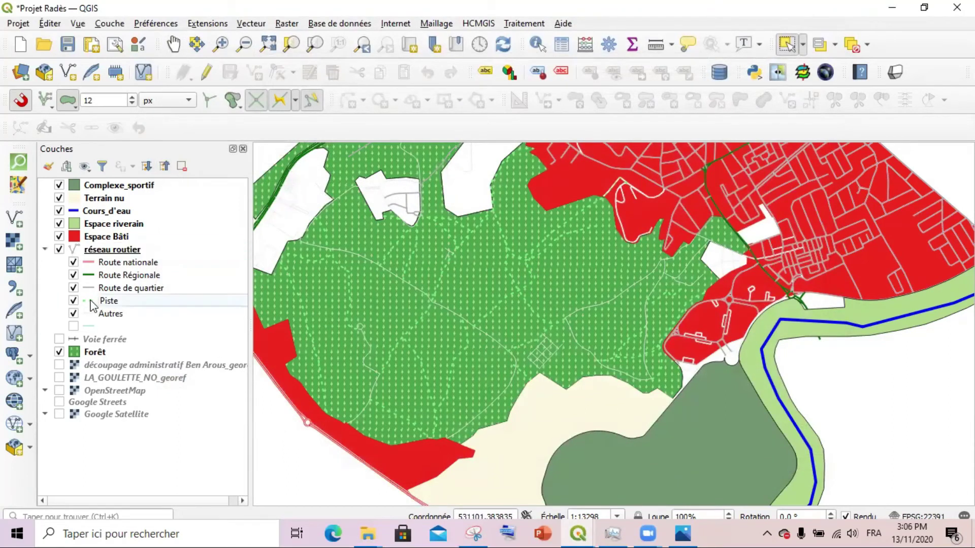
click(748, 193)
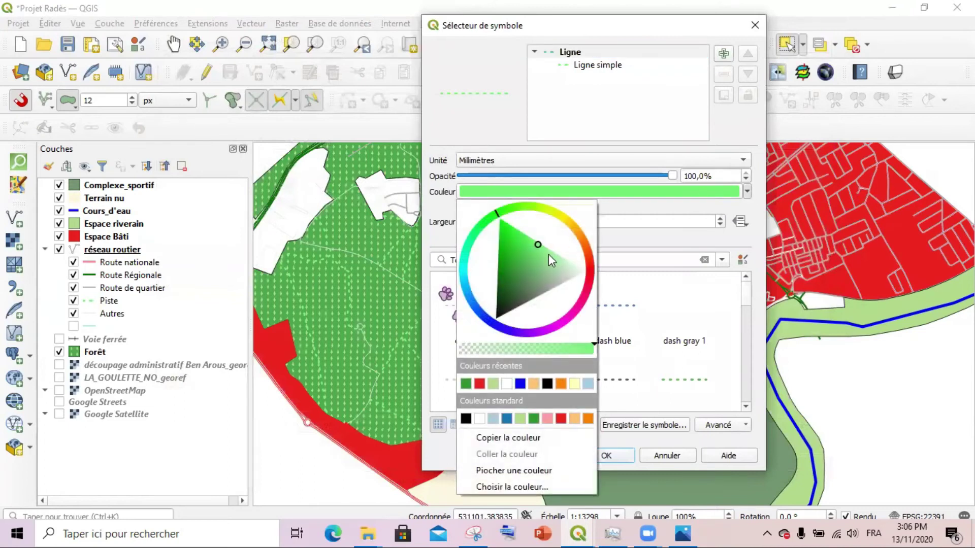
drag(539, 246, 510, 313)
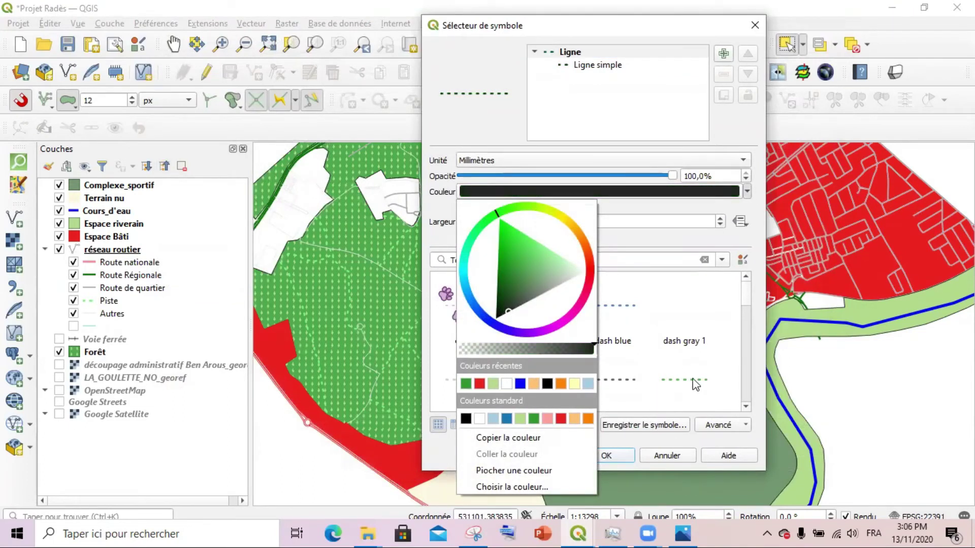
click(678, 218)
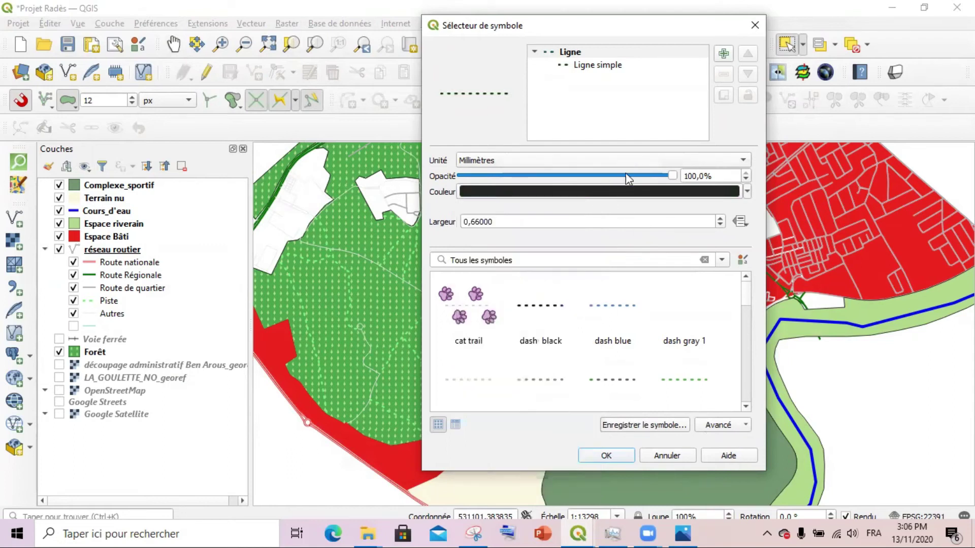
click(719, 224)
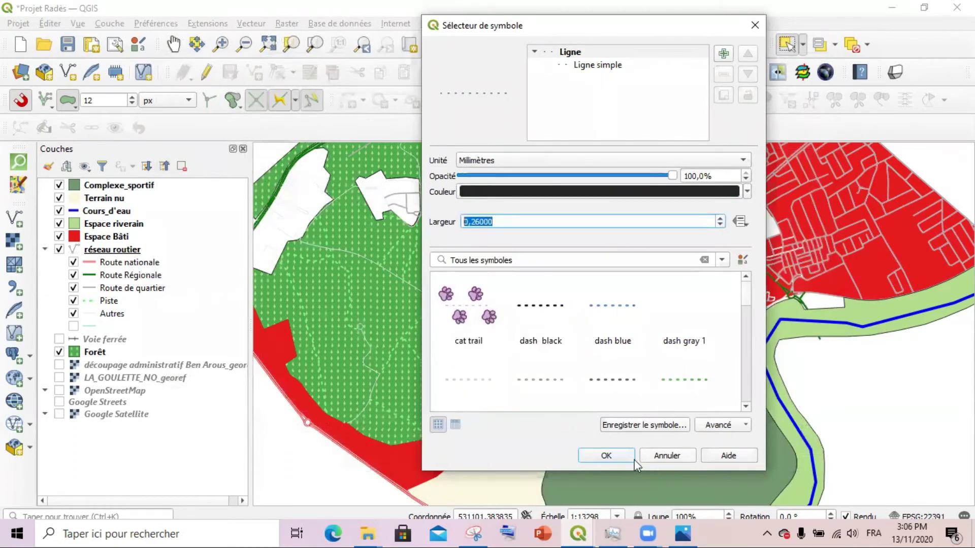
click(616, 456)
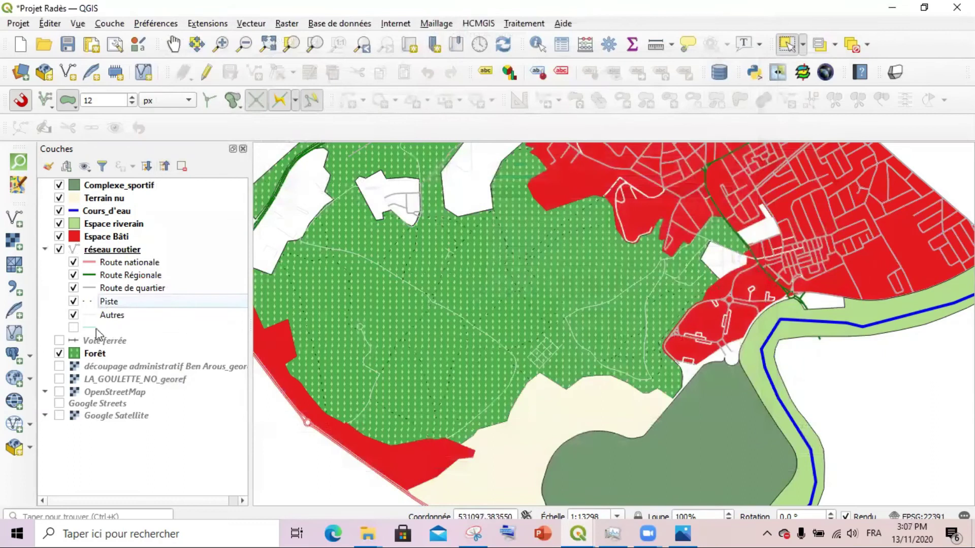
- Reset the Piste line's offset to 0 and set its custom dash pattern spacing to 1 mm
double_click(92, 302)
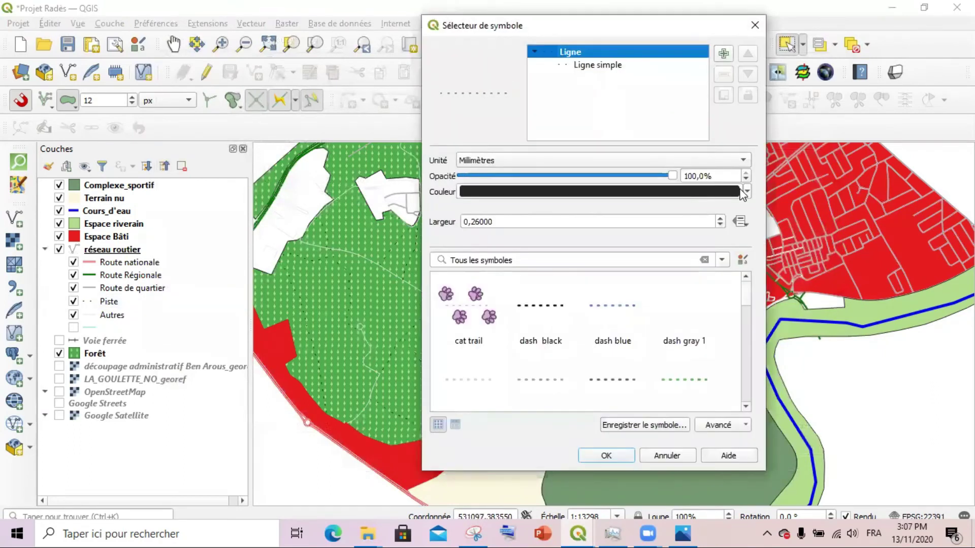
click(605, 66)
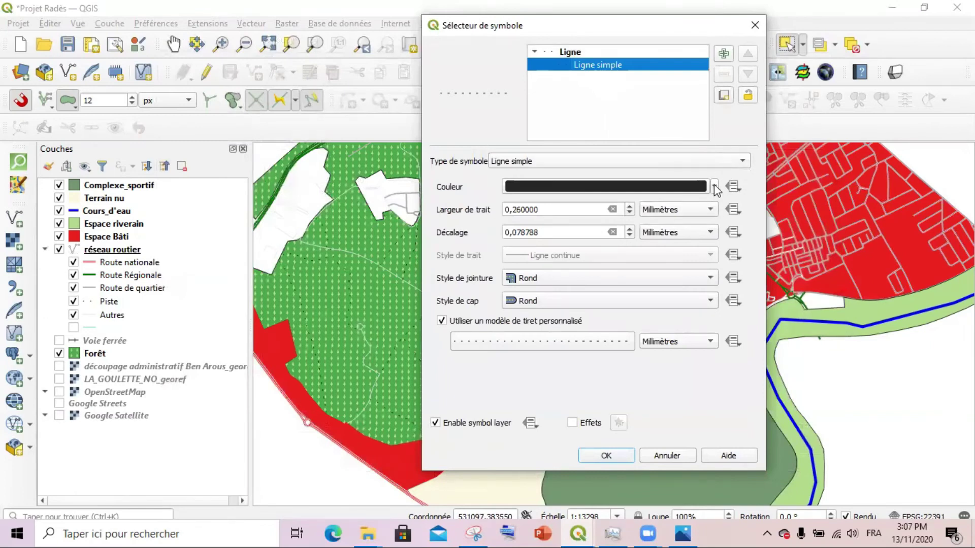
click(612, 232)
click(615, 343)
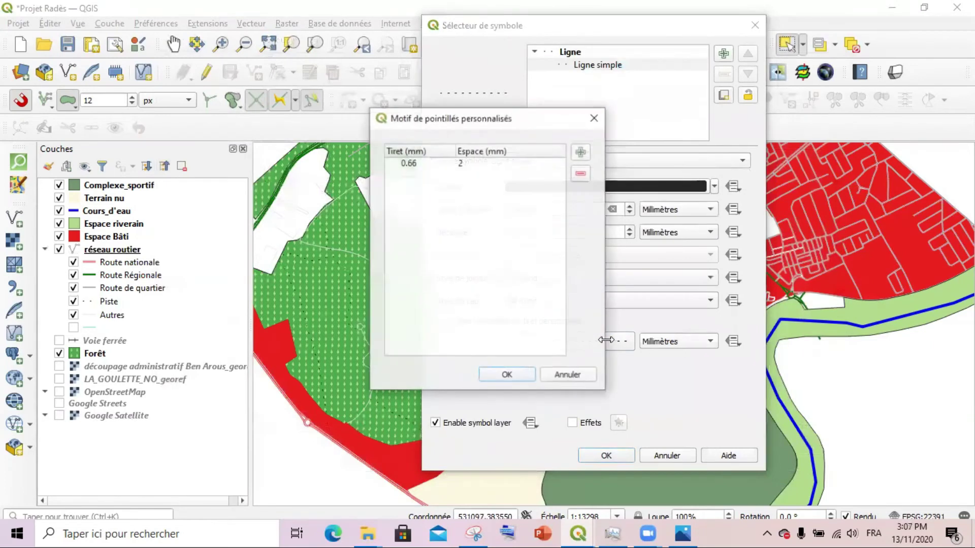
click(461, 164)
double_click(463, 164)
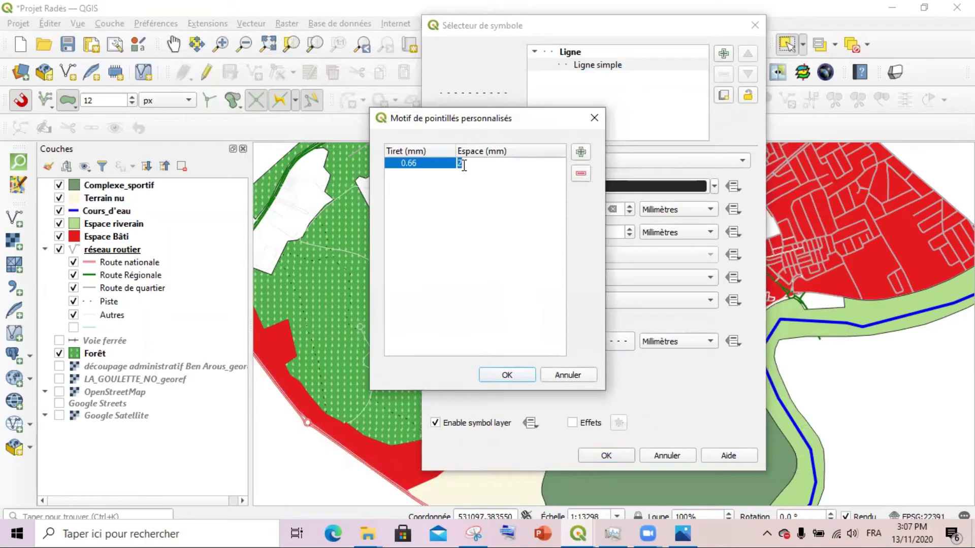
text(1)
click(507, 374)
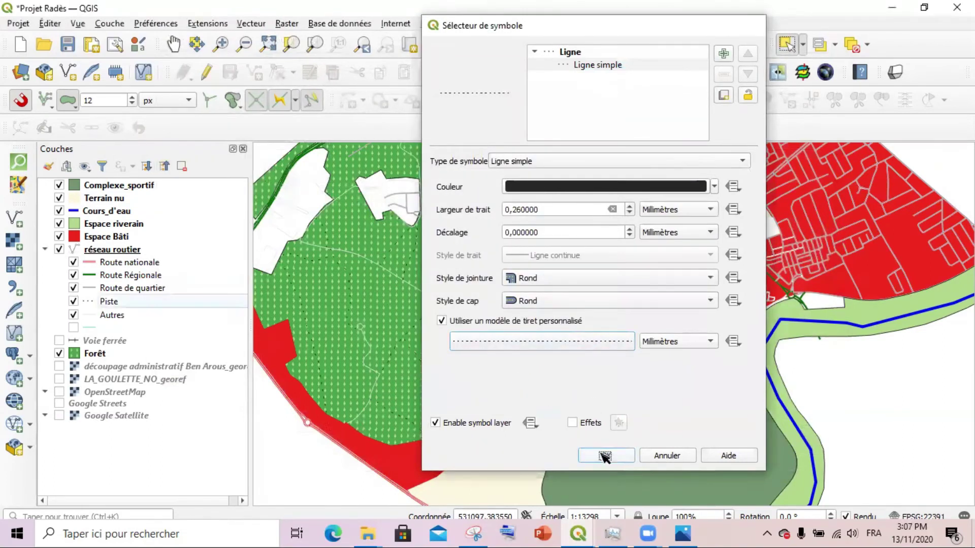
click(604, 453)
- Move the réseau routier layer above all other layers and collapse its class list
scroll(487, 320, down, 1)
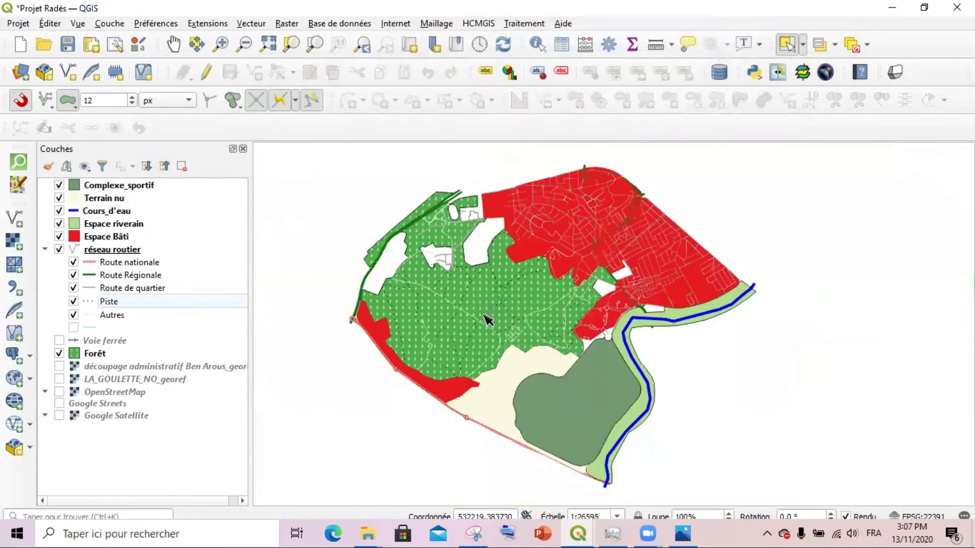
scroll(612, 345, up, 2)
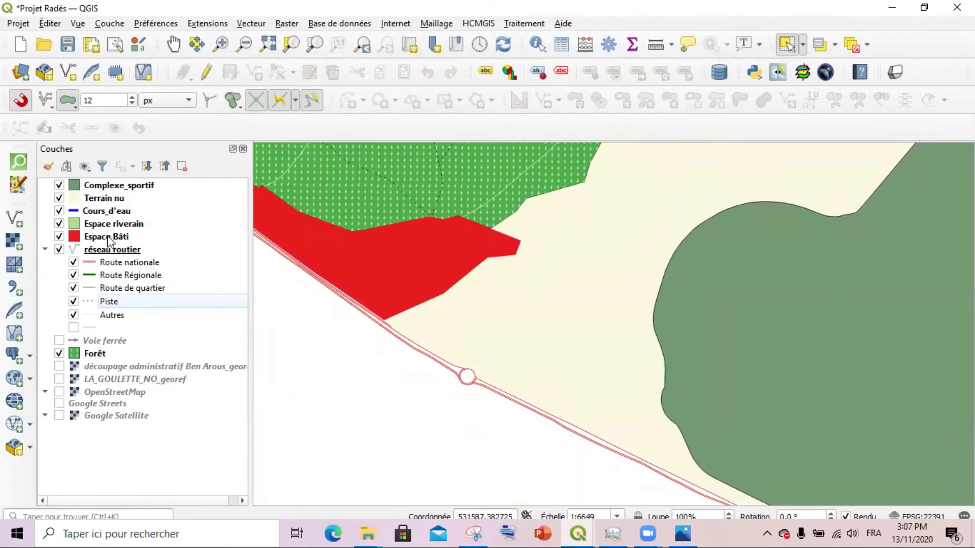
click(111, 251)
drag(112, 235, 109, 182)
scroll(352, 403, down, 1)
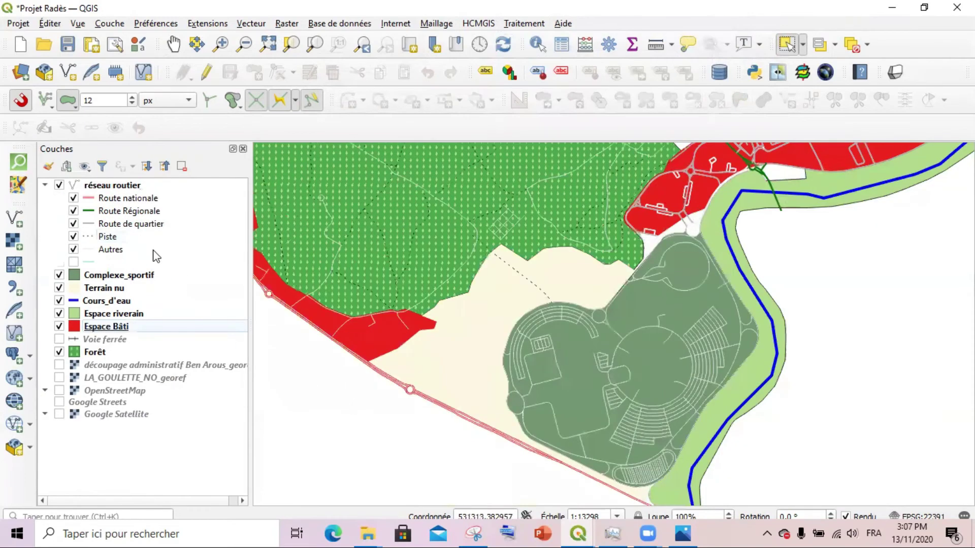
click(45, 184)
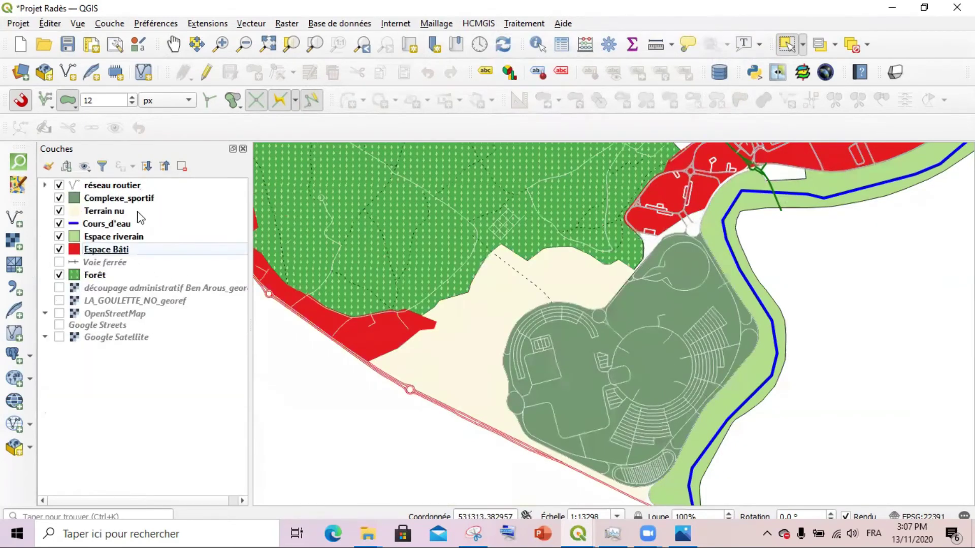
- Make the Voie ferrée layer visible and inspect it near the eastern end of the watercourse
scroll(502, 386, down, 1)
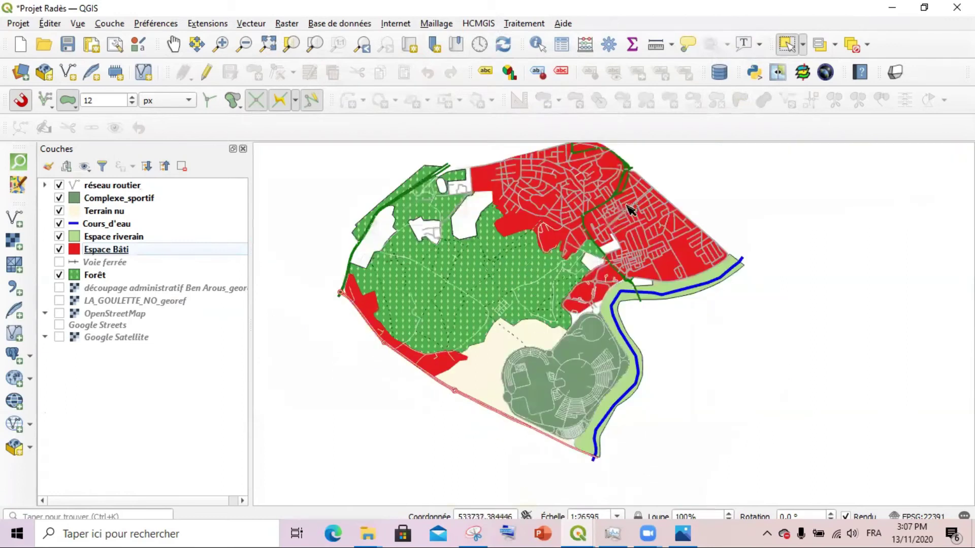
scroll(755, 256, up, 2)
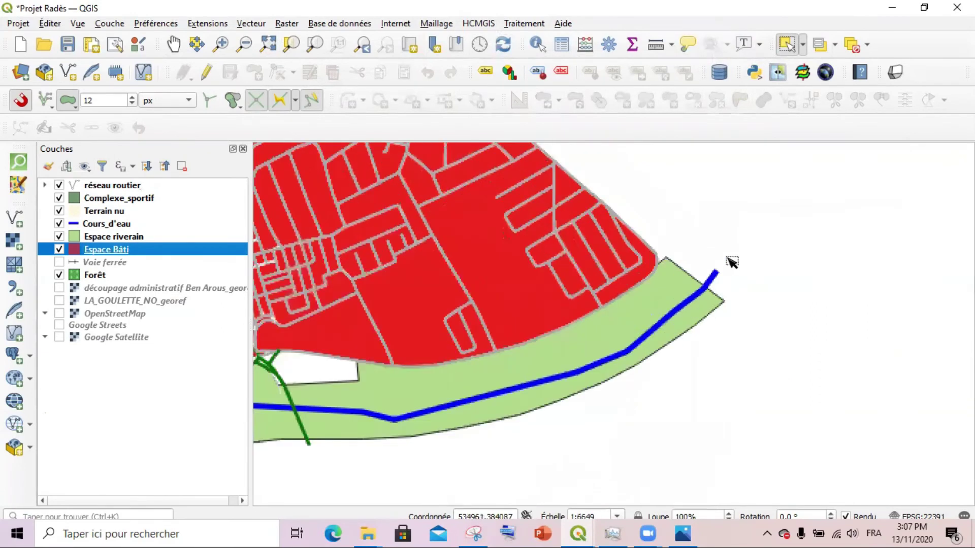
click(59, 262)
scroll(731, 305, up, 1)
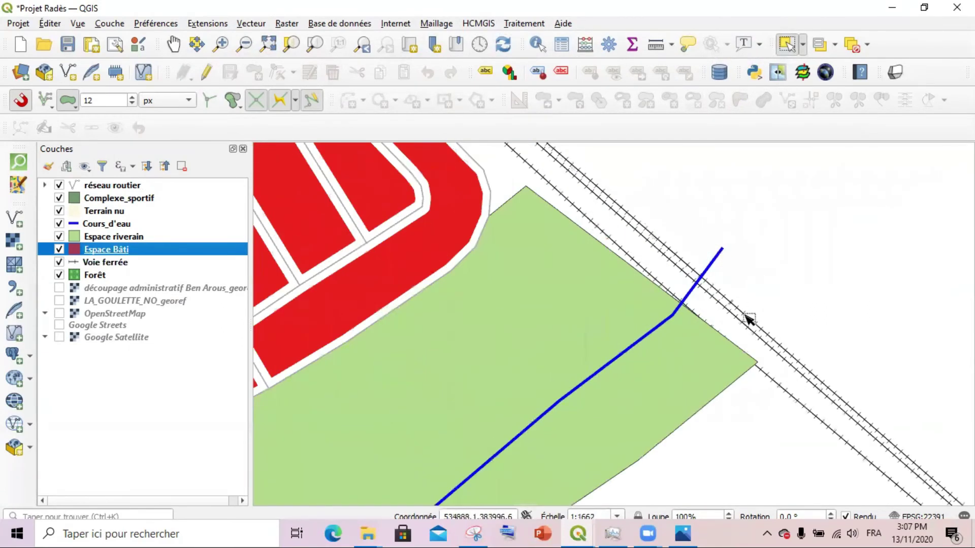
scroll(748, 321, down, 2)
scroll(704, 305, up, 2)
- Display the OpenStreetMap basemap to compare it with the railway, leaving the découpage administratif raster hidden
click(59, 288)
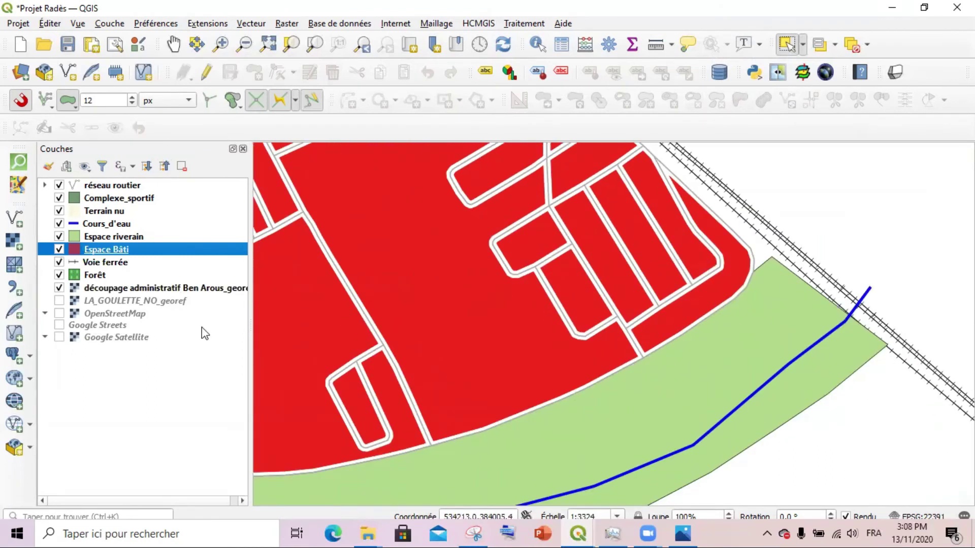
click(59, 288)
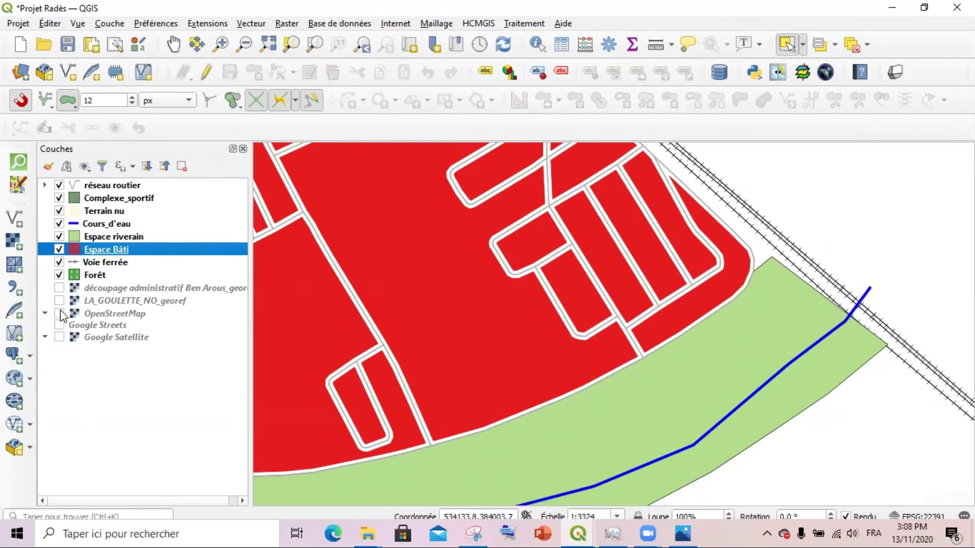
click(60, 314)
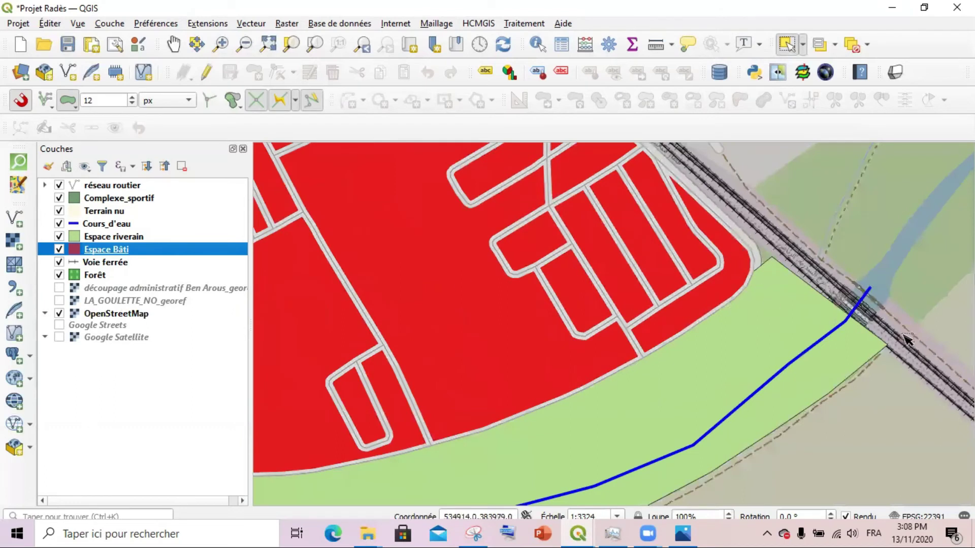
- Apply the preset "topo railway" line symbol to the Voie ferrée layer and accept the symbology
click(99, 264)
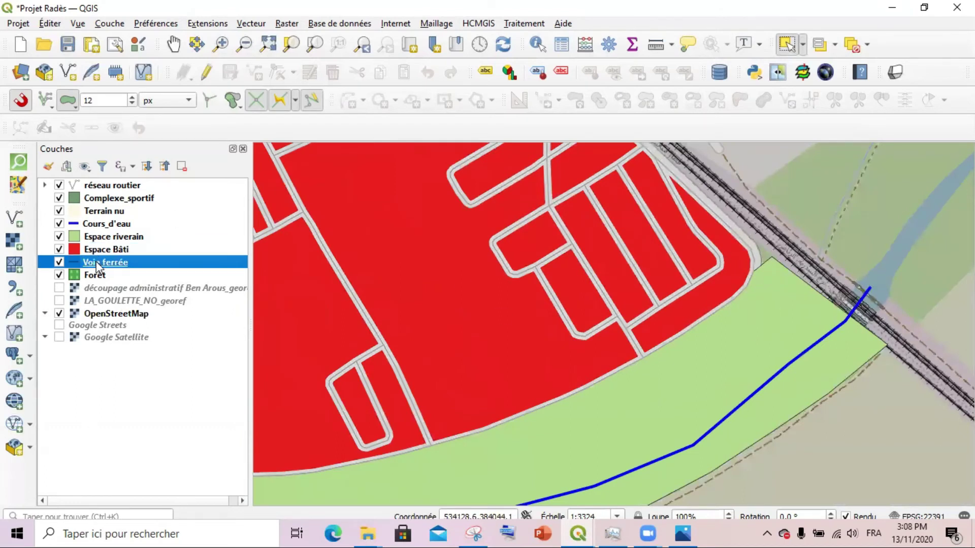
double_click(99, 263)
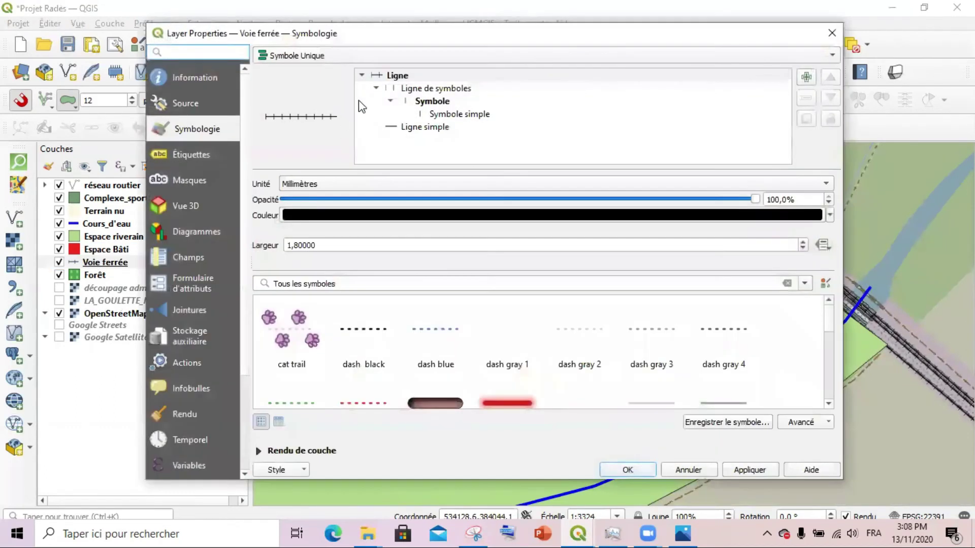
drag(827, 318, 828, 398)
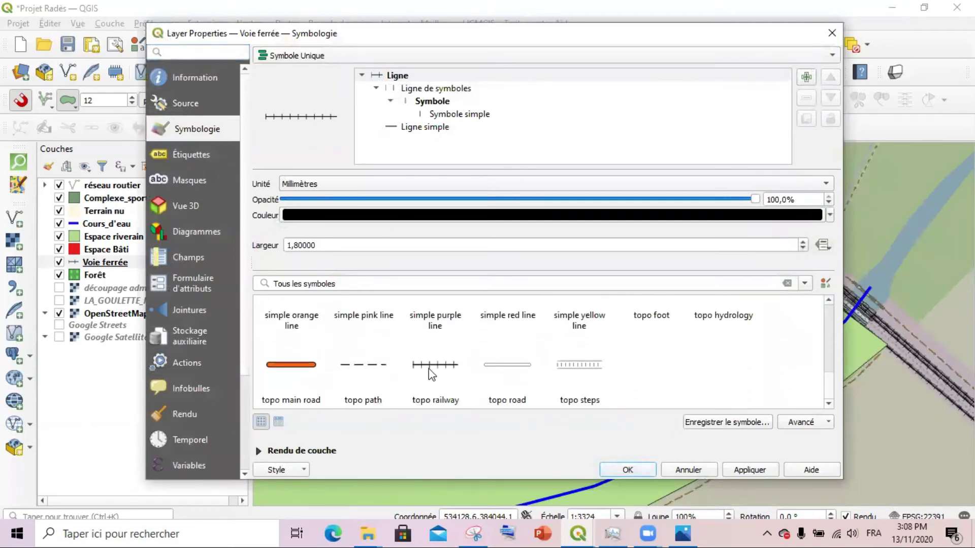
click(428, 399)
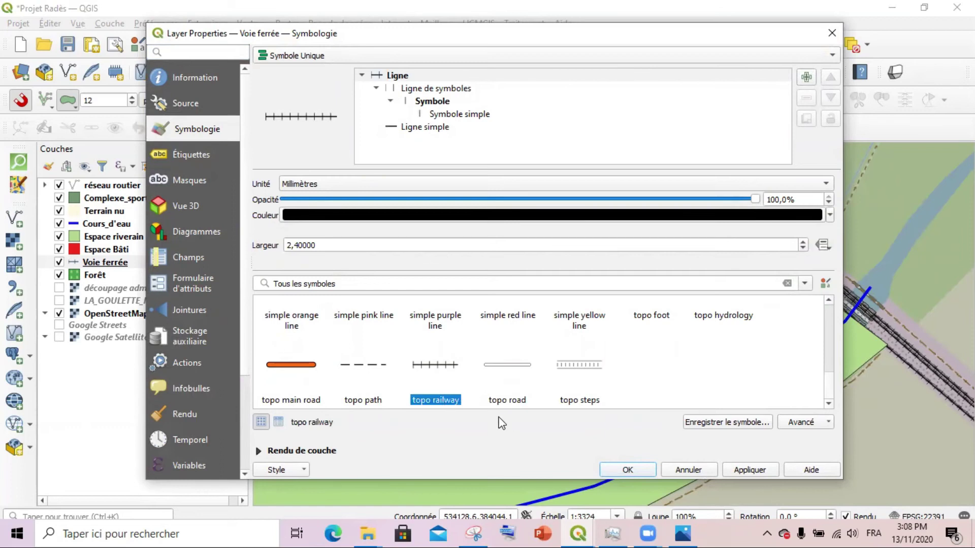
click(628, 469)
- Hide the OpenStreetMap basemap and review the styled map of Radès
scroll(660, 301, down, 3)
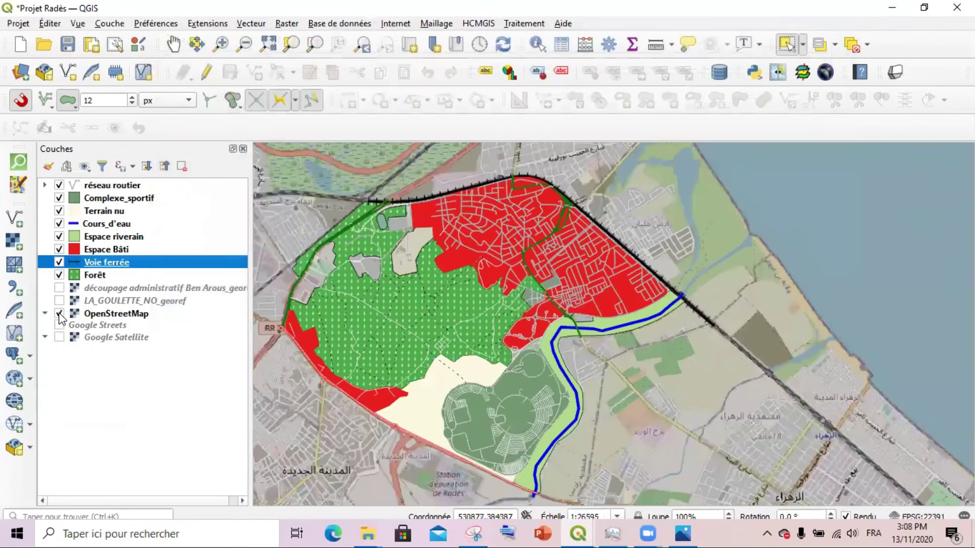
click(59, 314)
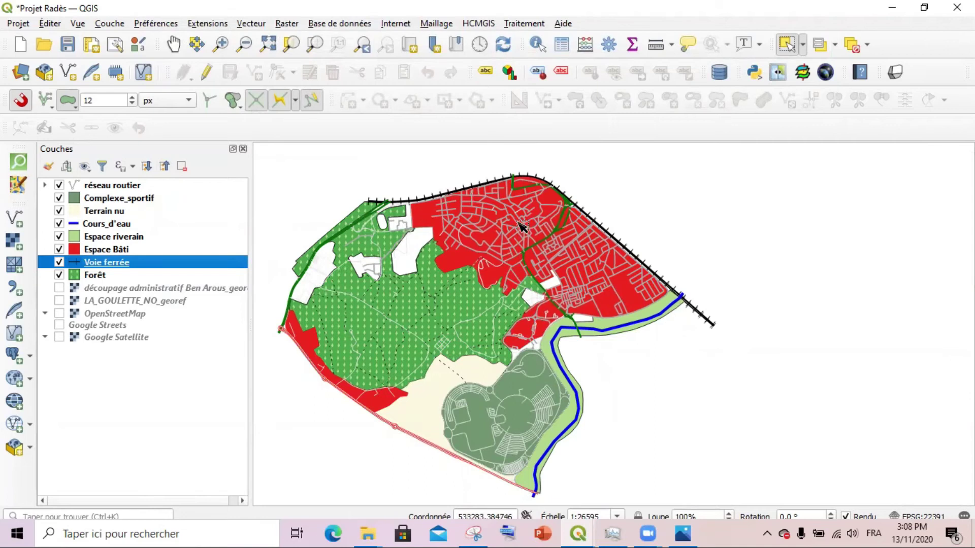
scroll(307, 318, up, 1)
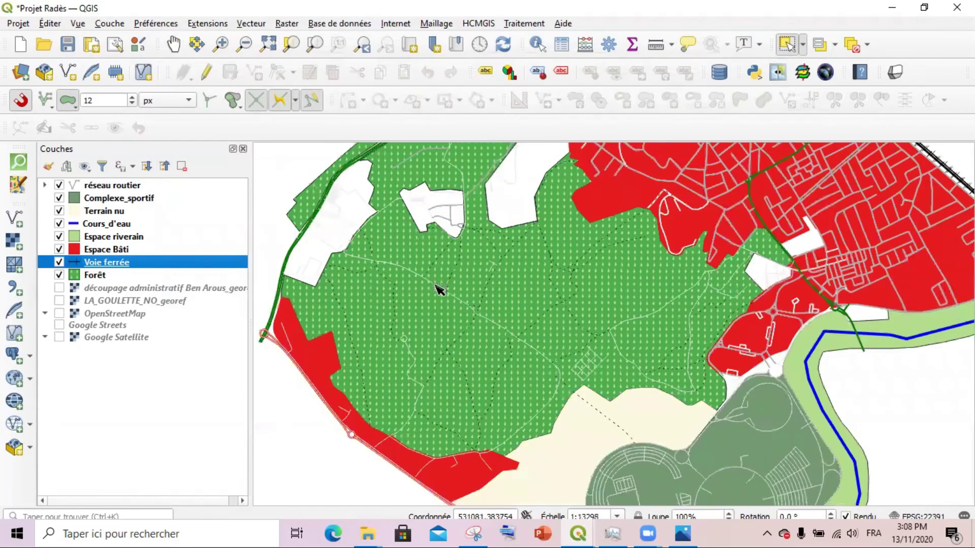
- Inspect the styled map around the forest and built-up areas and along the watercourse down to its southern end
scroll(474, 261, down, 1)
scroll(629, 279, up, 1)
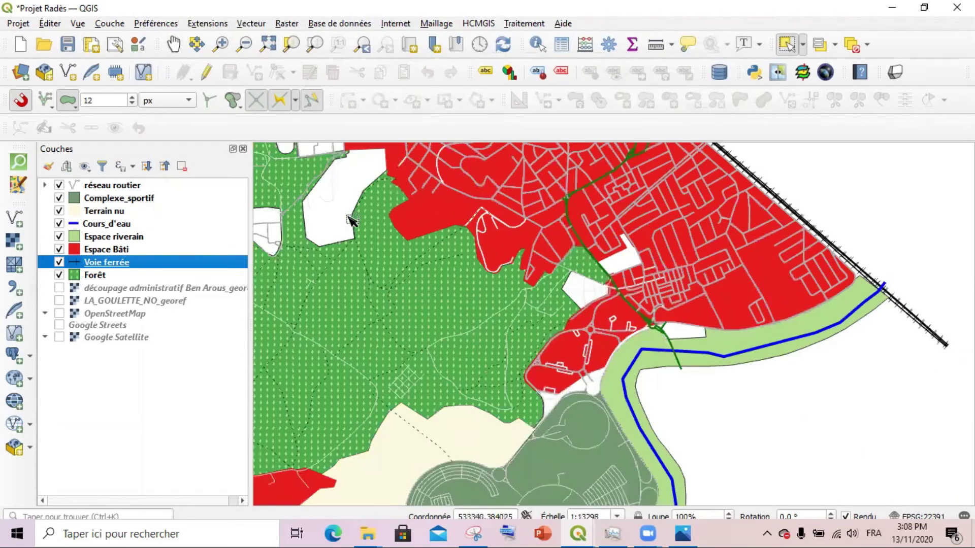
scroll(642, 326, down, 1)
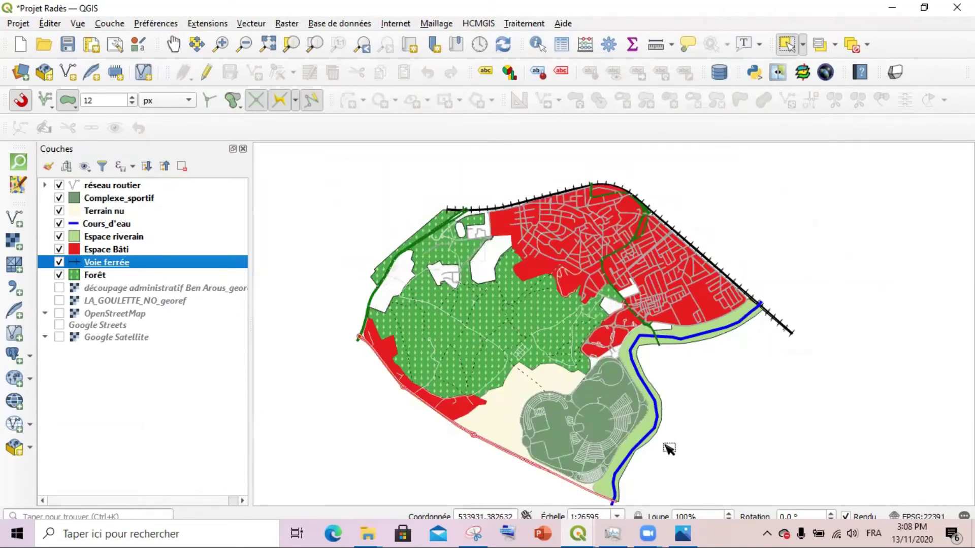
scroll(665, 448, up, 1)
click(669, 235)
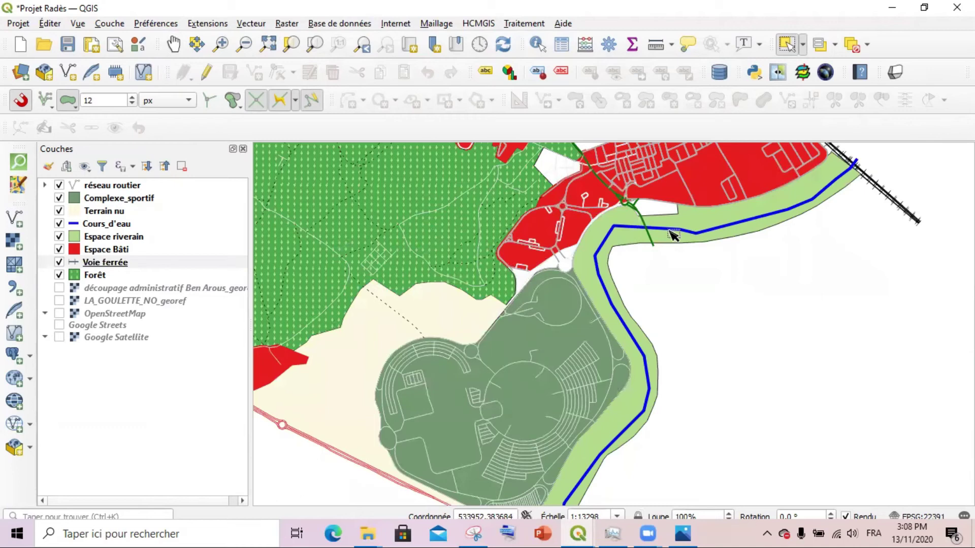
scroll(573, 233, down, 1)
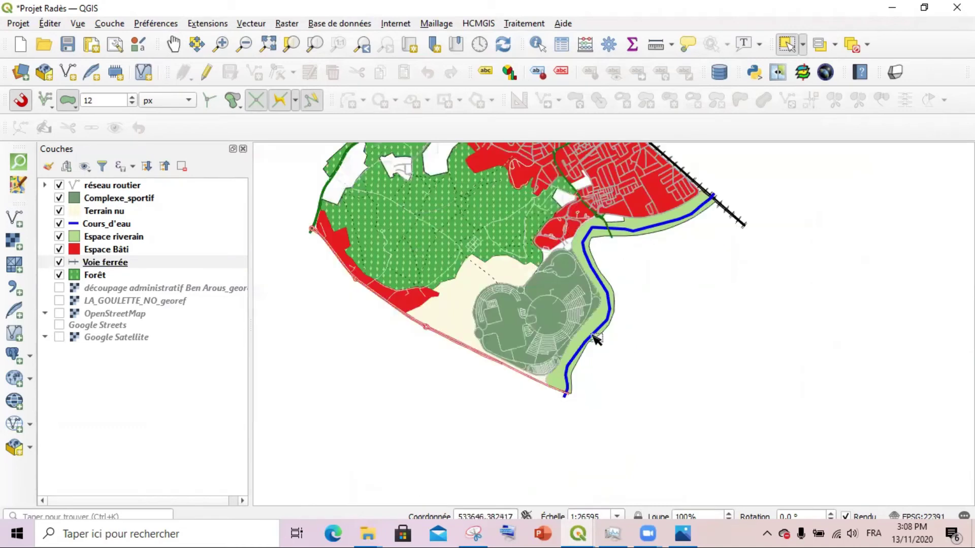
scroll(576, 390, up, 2)
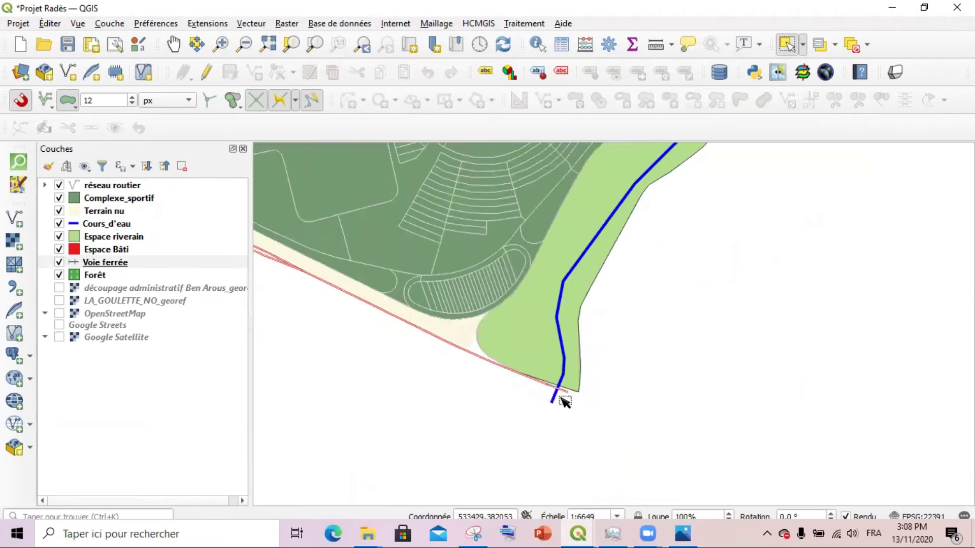
- Check the Nom field in the Cours_d'eau layer's attribute table and close the table
click(116, 226)
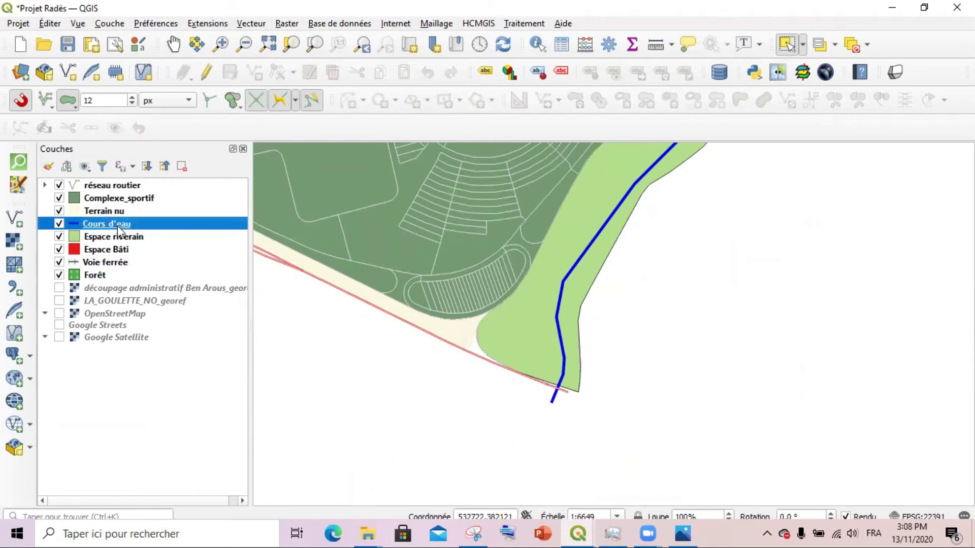
double_click(117, 226)
click(561, 45)
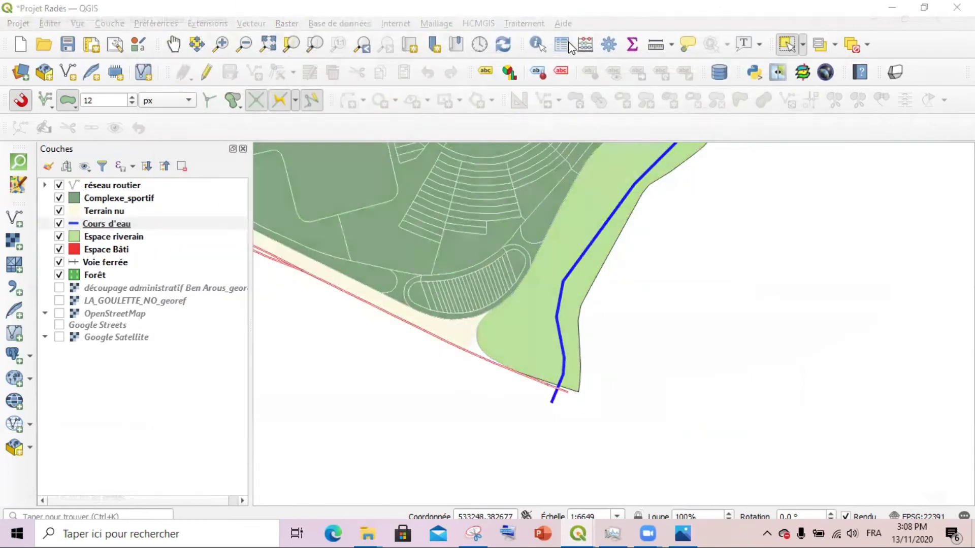
click(103, 66)
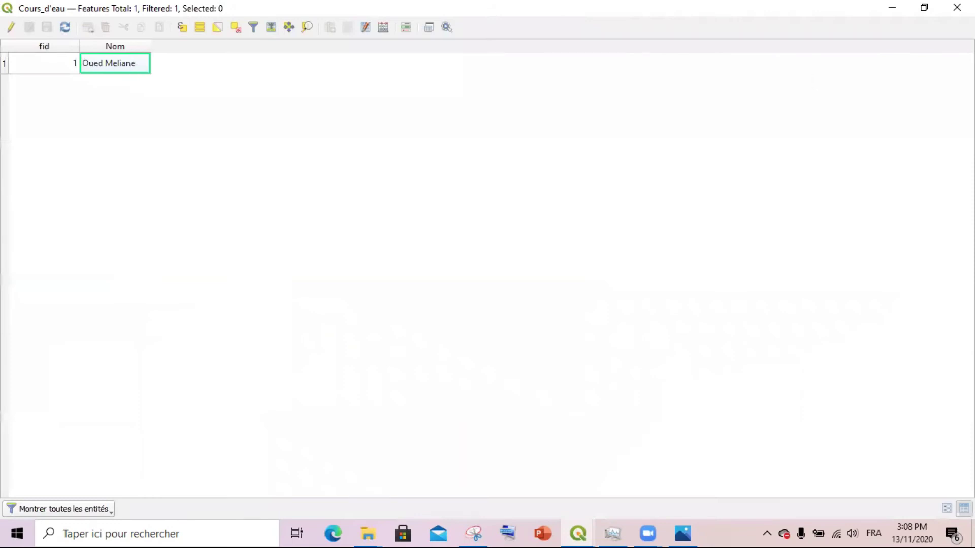
click(957, 8)
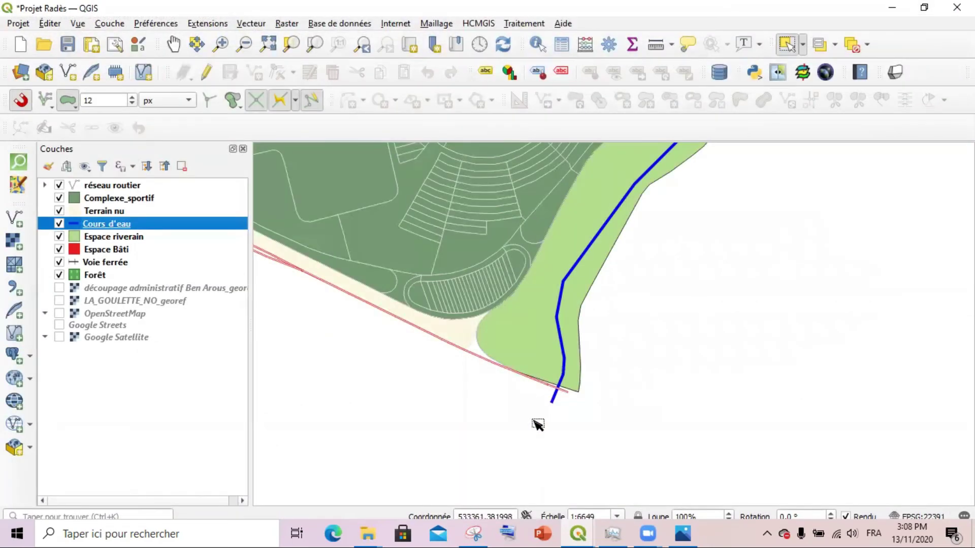
- Enable simple labels (Étiquettes simples) for the Cours_d'eau layer, using the Nom field as the label value
scroll(534, 421, down, 1)
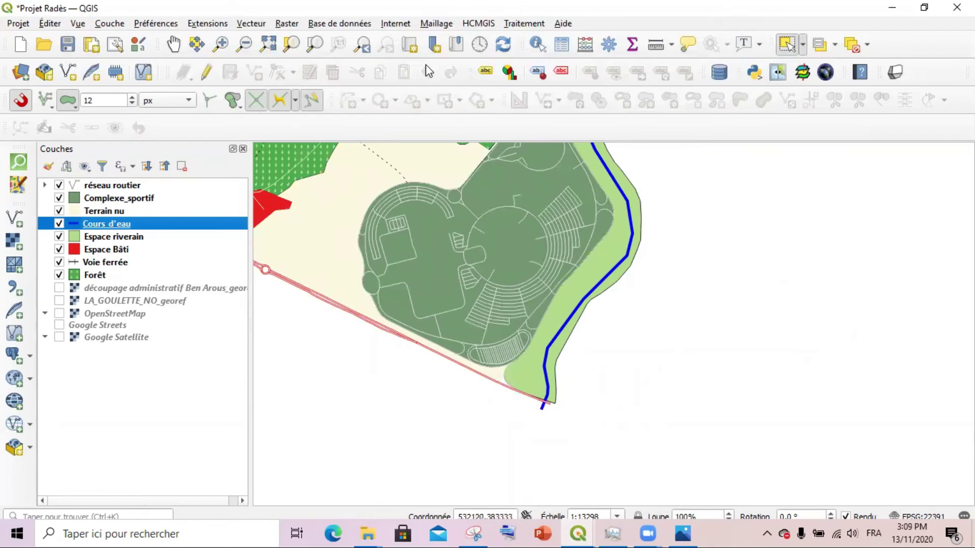
right_click(126, 224)
click(176, 529)
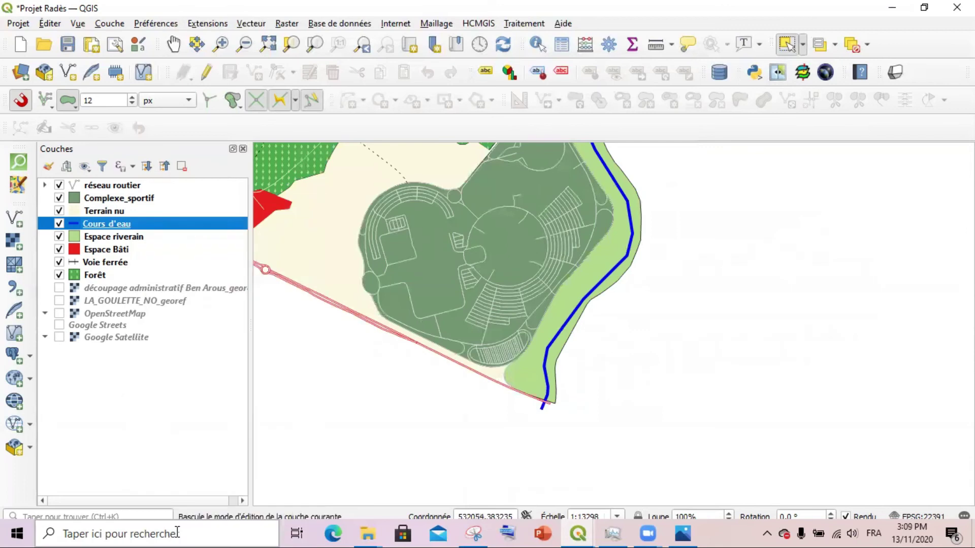
click(209, 178)
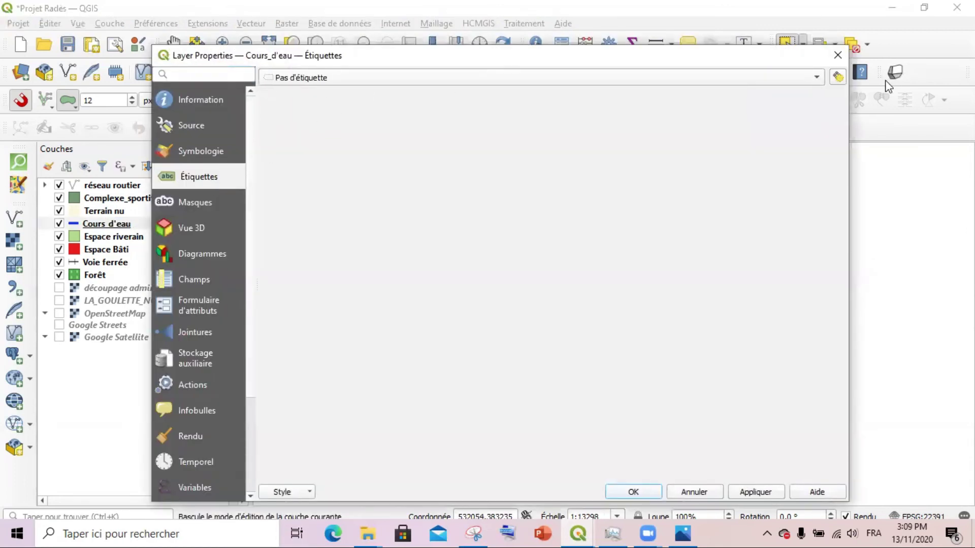
click(815, 79)
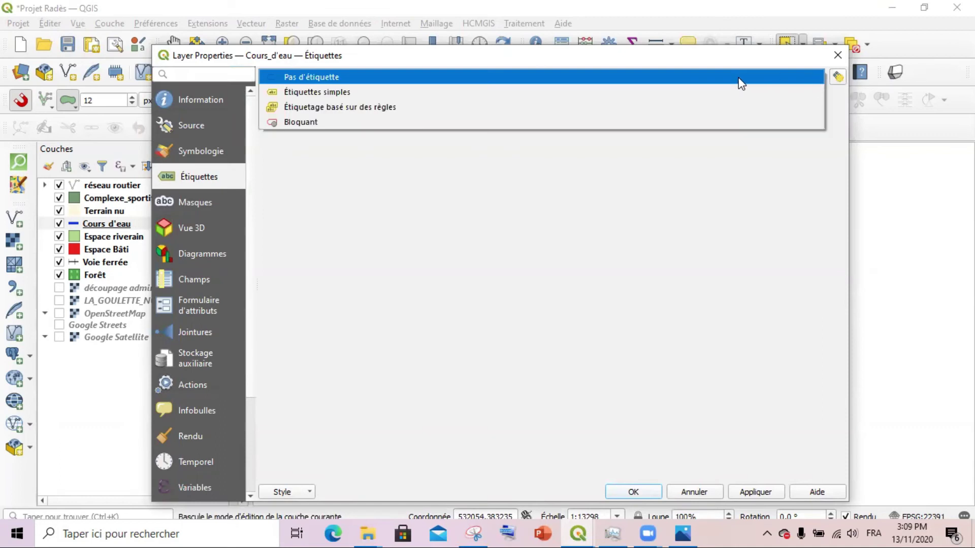
click(336, 90)
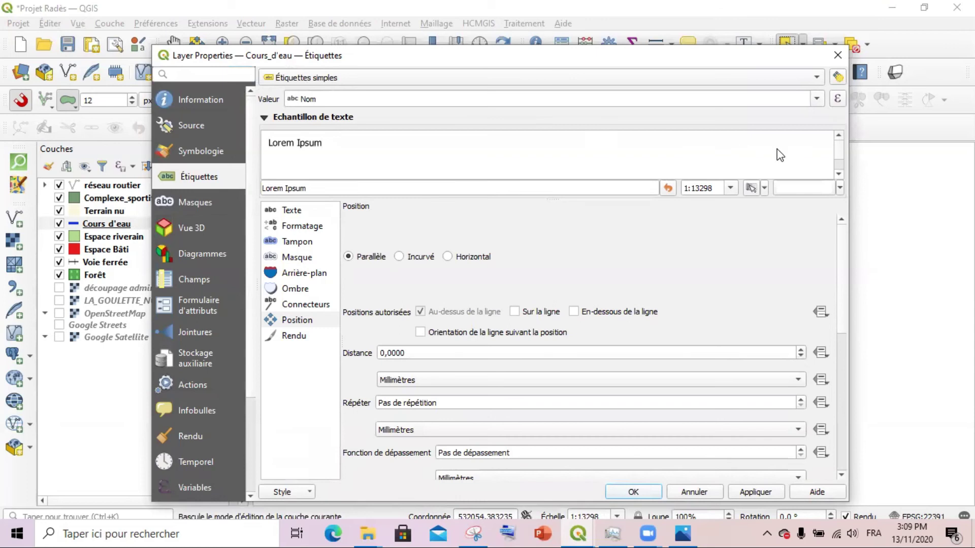
click(818, 100)
click(341, 132)
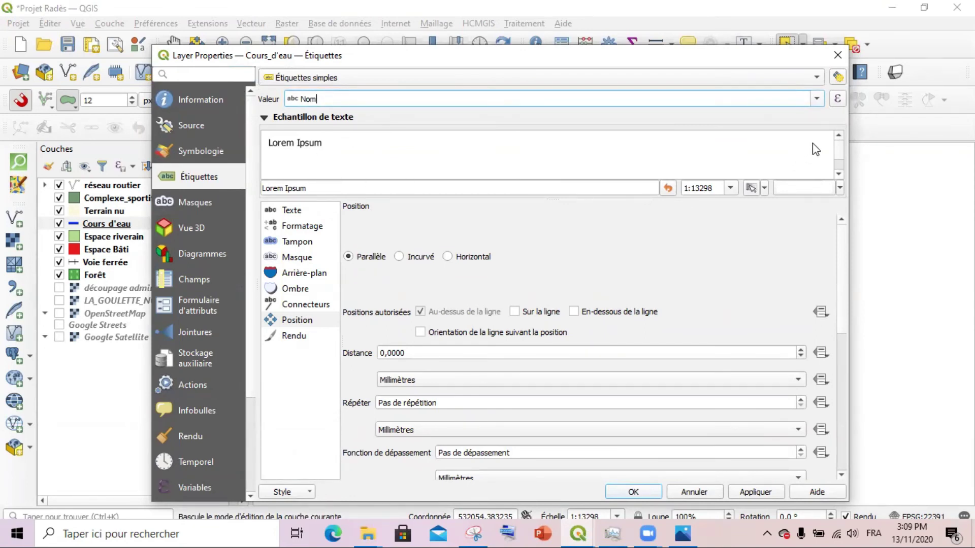
- Review the watercourse label's font, style, colour and opacity options, and set its text size to 12 points
click(297, 213)
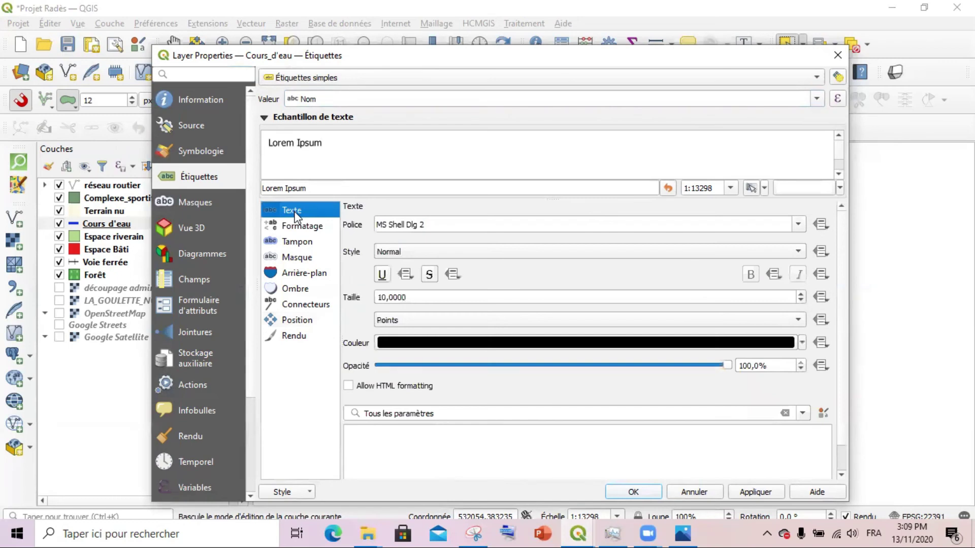
click(797, 224)
click(799, 226)
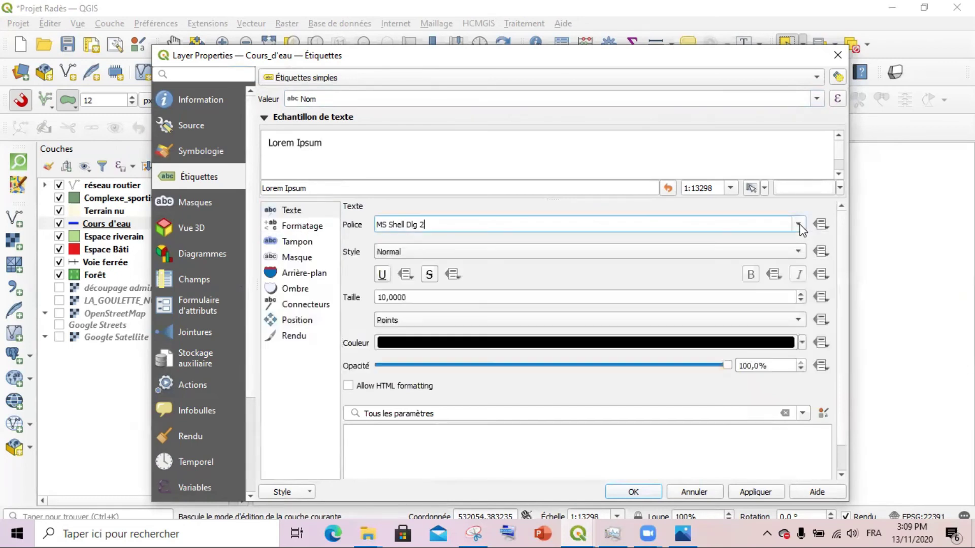
click(803, 253)
click(803, 251)
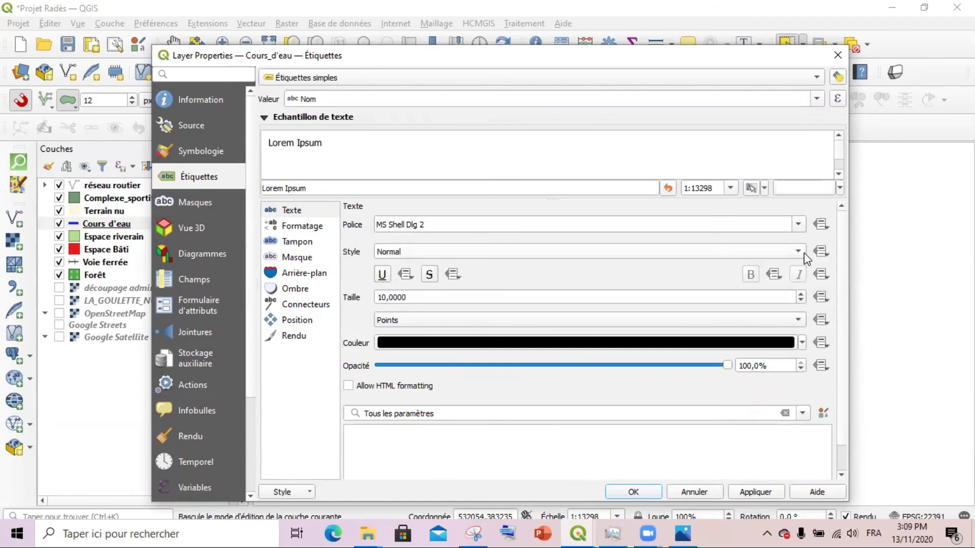
click(800, 295)
click(801, 294)
click(801, 294)
click(801, 300)
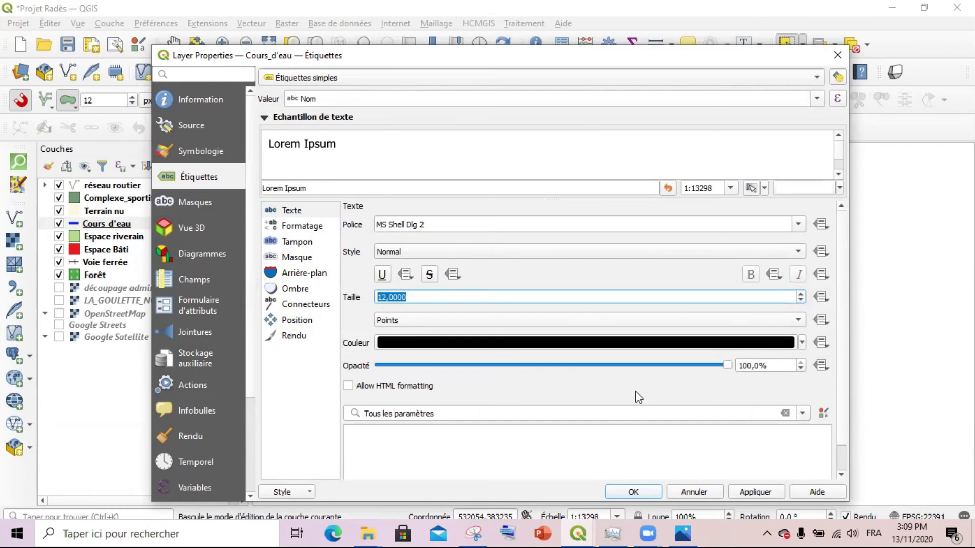
click(802, 346)
click(803, 349)
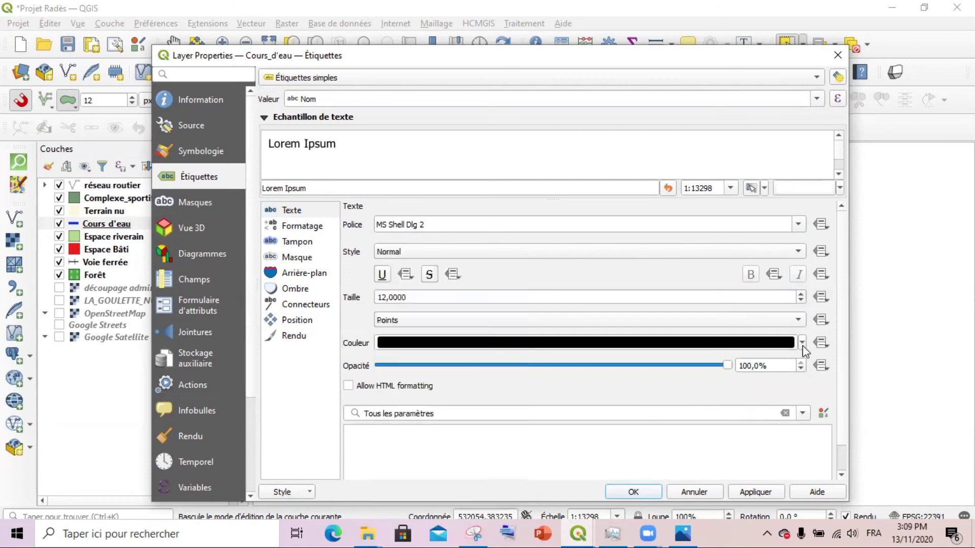
click(803, 349)
click(316, 359)
drag(725, 365, 740, 380)
- Turn on the text buffer (Afficher un tampon) for the watercourse labels and deactivate their mask
click(297, 257)
click(303, 242)
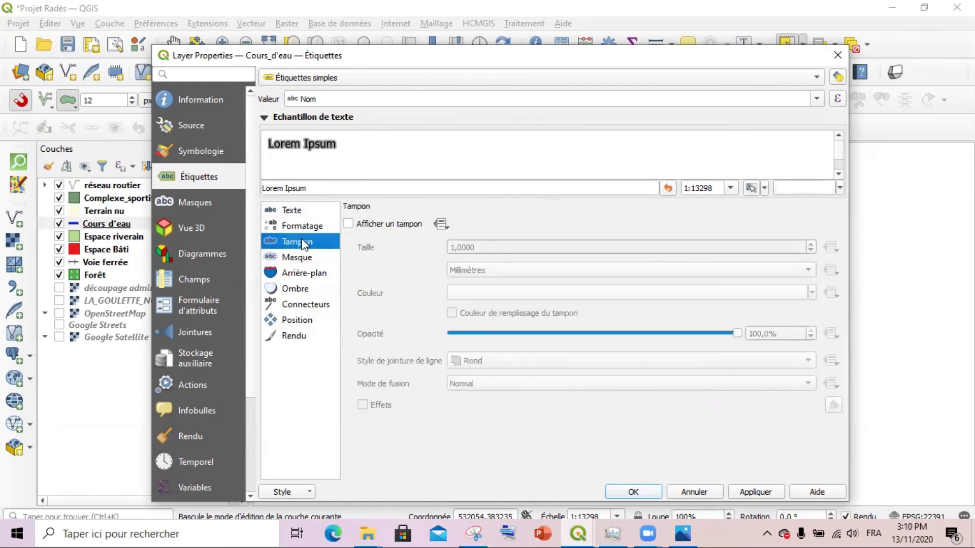
click(367, 223)
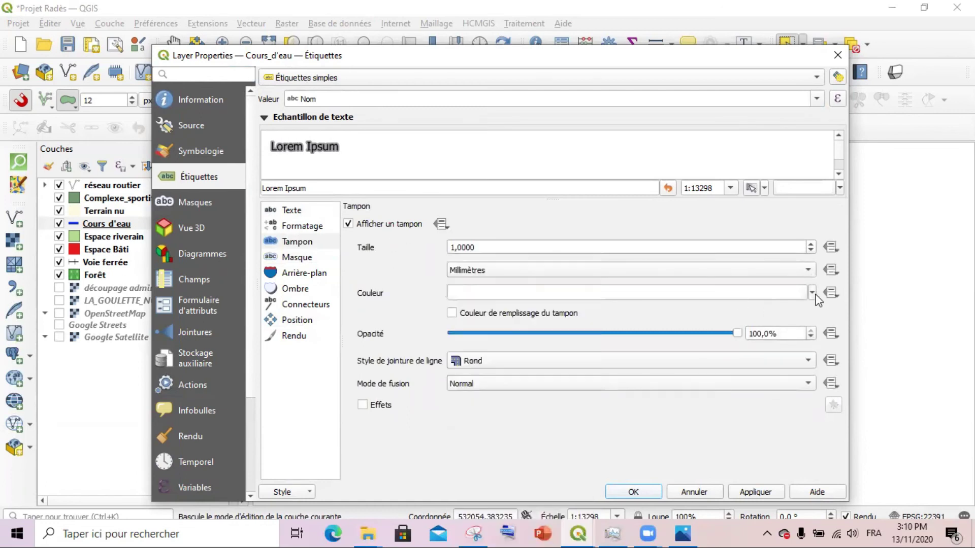
click(297, 257)
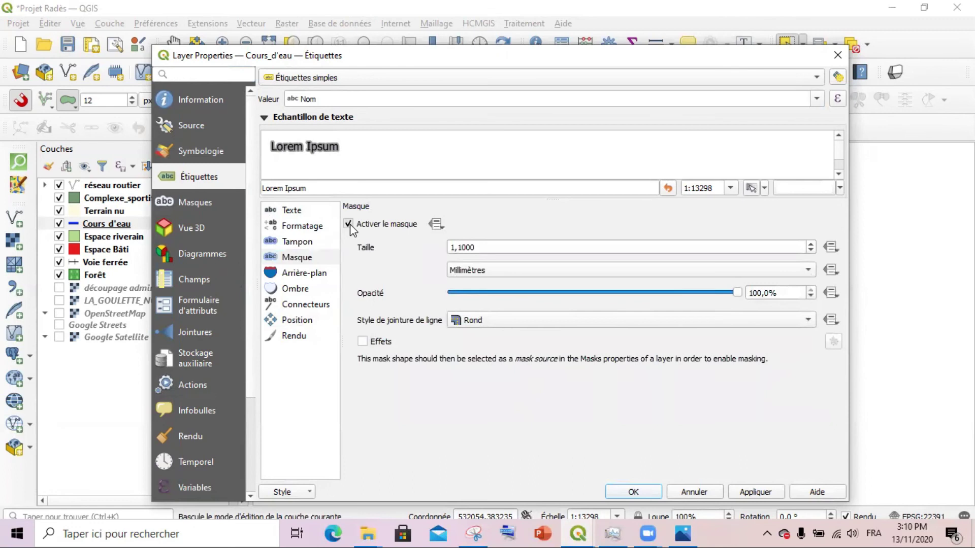
click(349, 224)
click(290, 241)
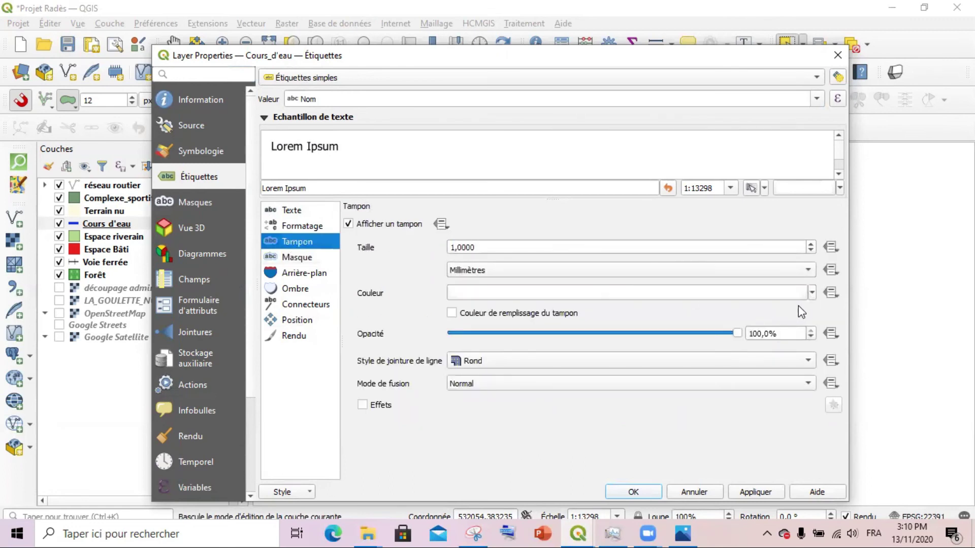
- Set the label buffer to its default colour, then apply and accept the Cours_d'eau label settings
click(812, 292)
click(812, 292)
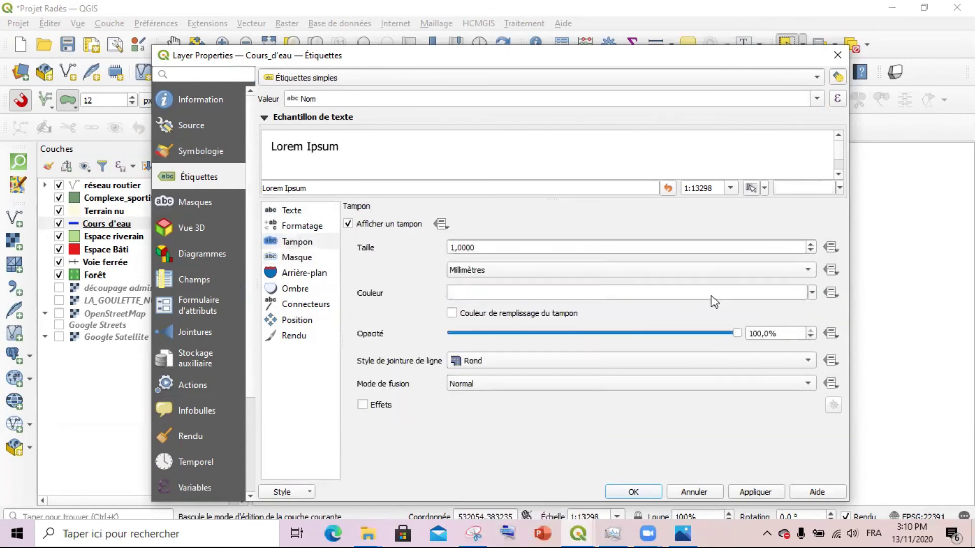
click(812, 293)
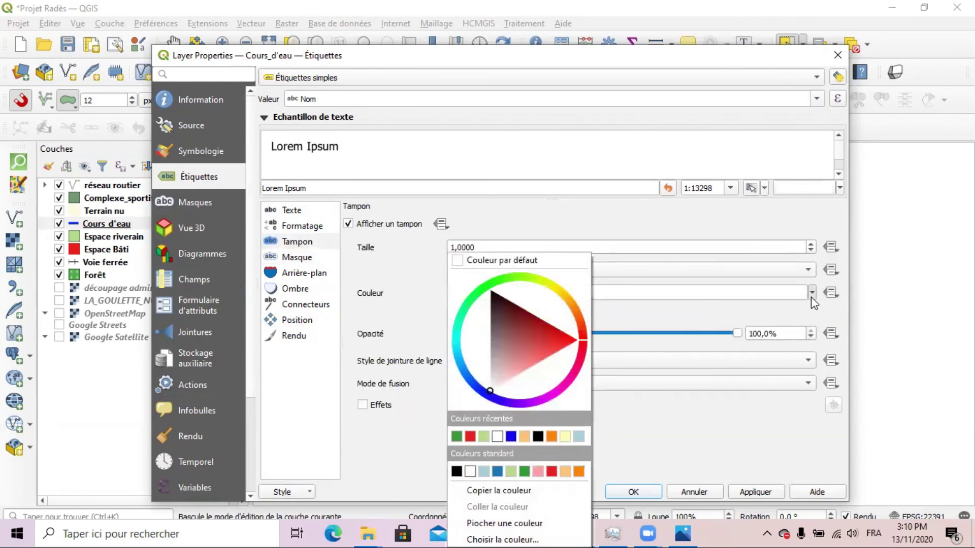
click(470, 261)
click(751, 492)
click(616, 491)
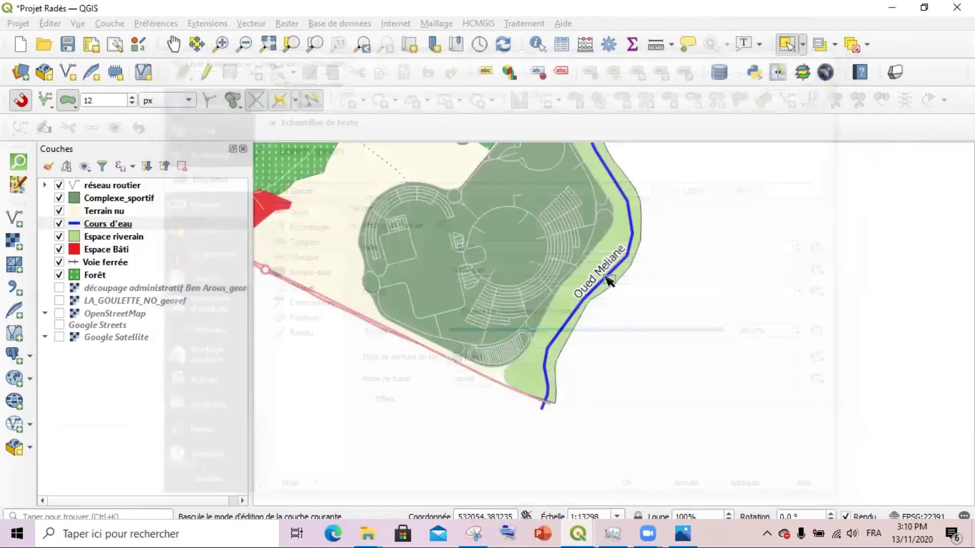
- Inspect the watercourse's name label on the map at several scales
scroll(605, 279, up, 1)
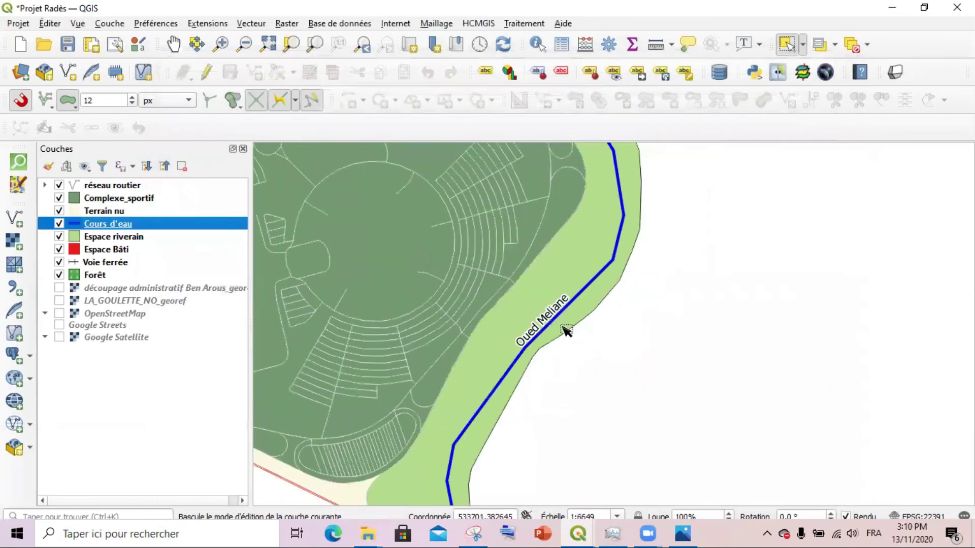
scroll(562, 331, down, 1)
scroll(631, 345, down, 1)
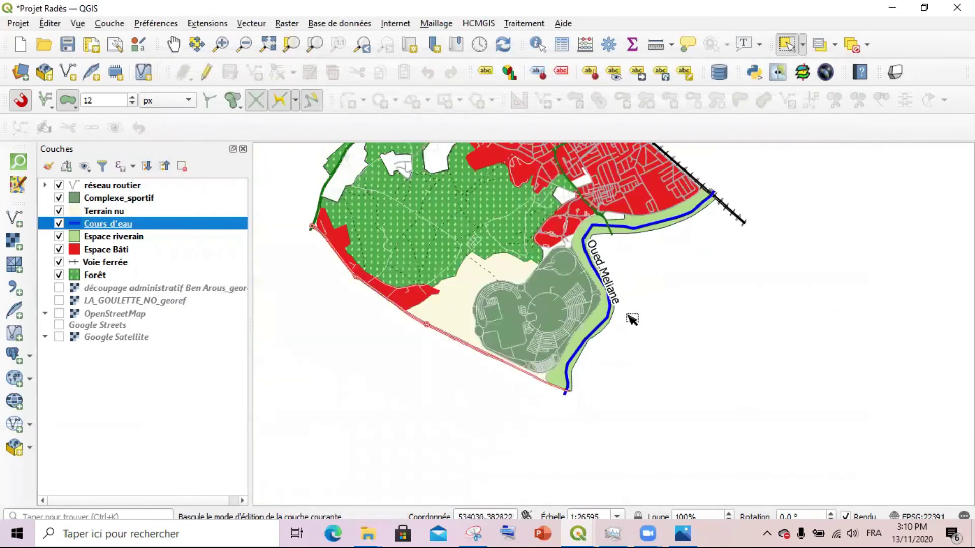
scroll(614, 290, up, 1)
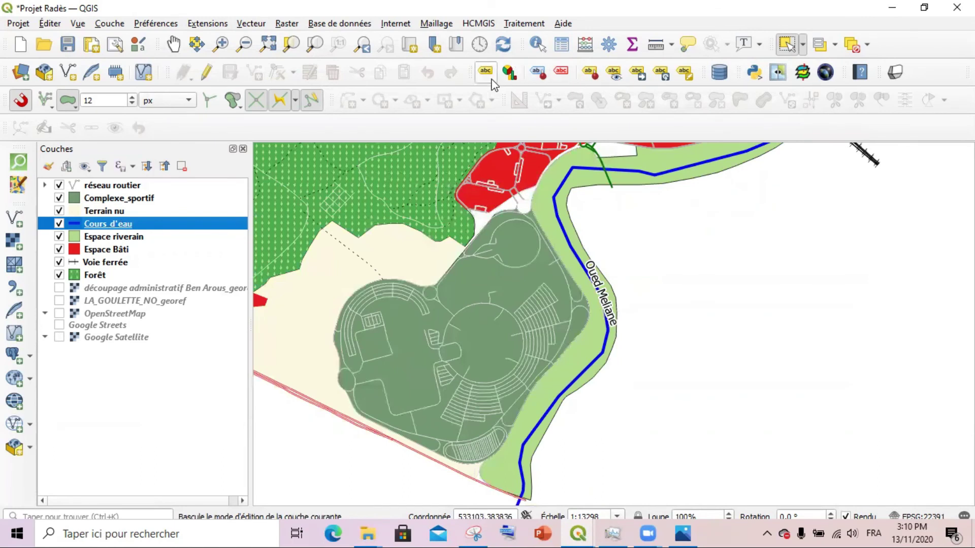
- Show the Cours_d'eau label settings in the layer styling panel, widen it to review the buffer options, and close it
click(486, 73)
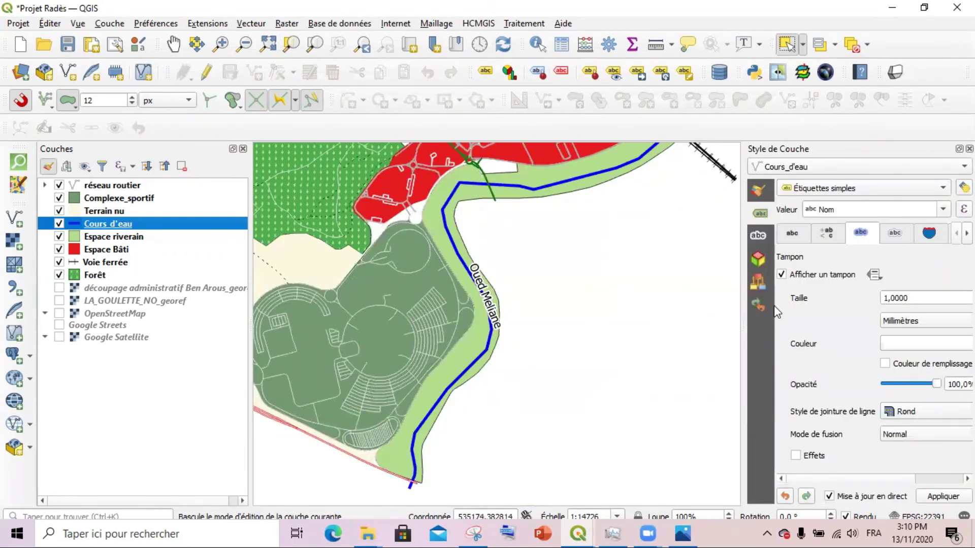
drag(742, 290, 561, 255)
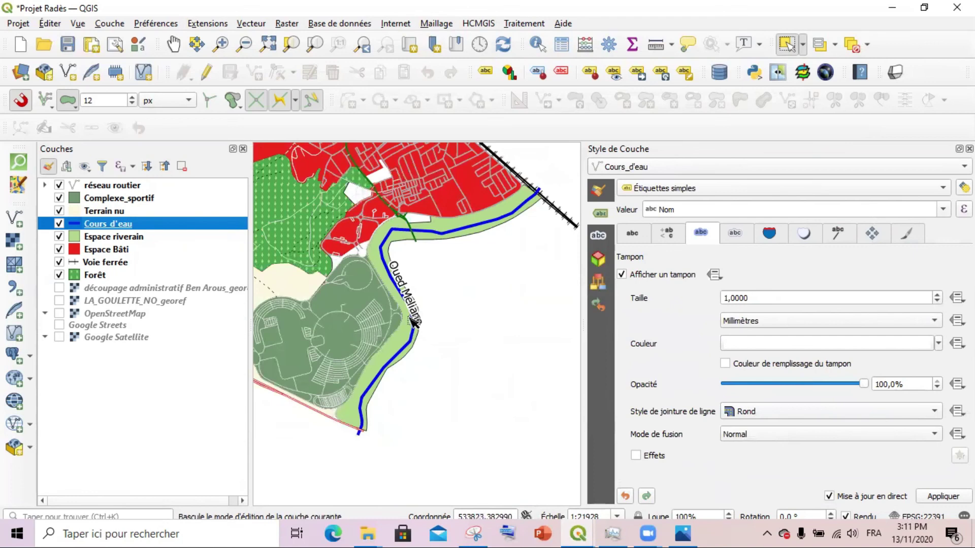
click(829, 497)
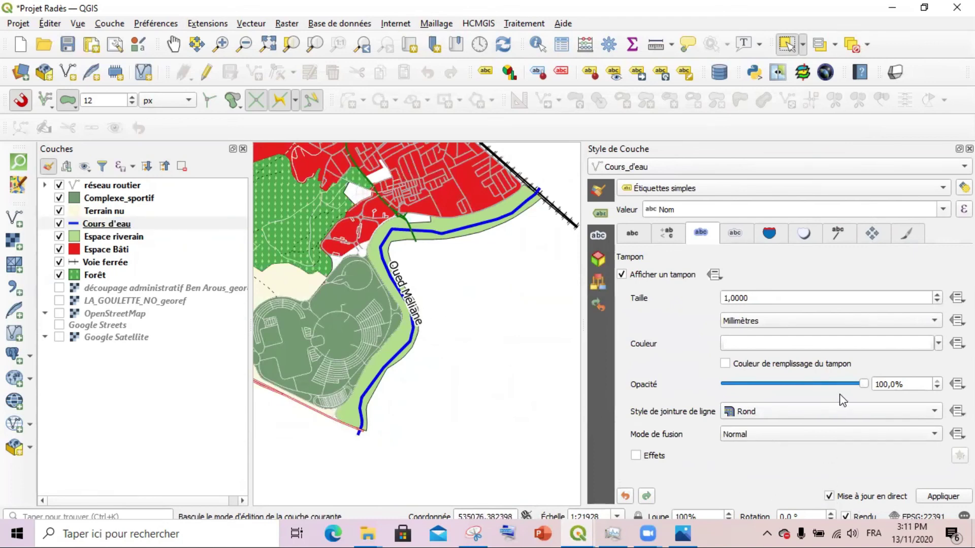
key(F7)
scroll(616, 234, up, 2)
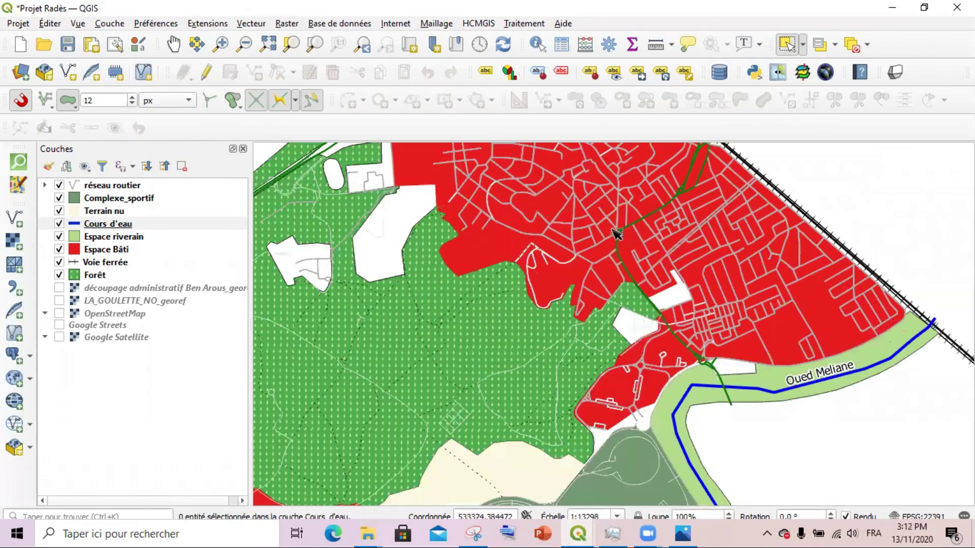
- Turn on simple labels (Étiquettes simples) with the Nom value for the réseau routier layer and inspect the street names at several scales
double_click(105, 187)
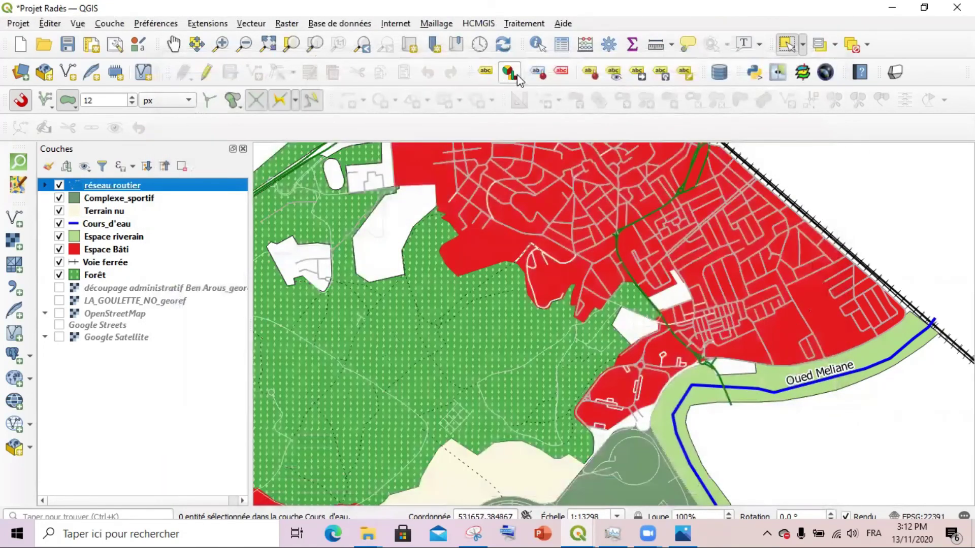
click(485, 72)
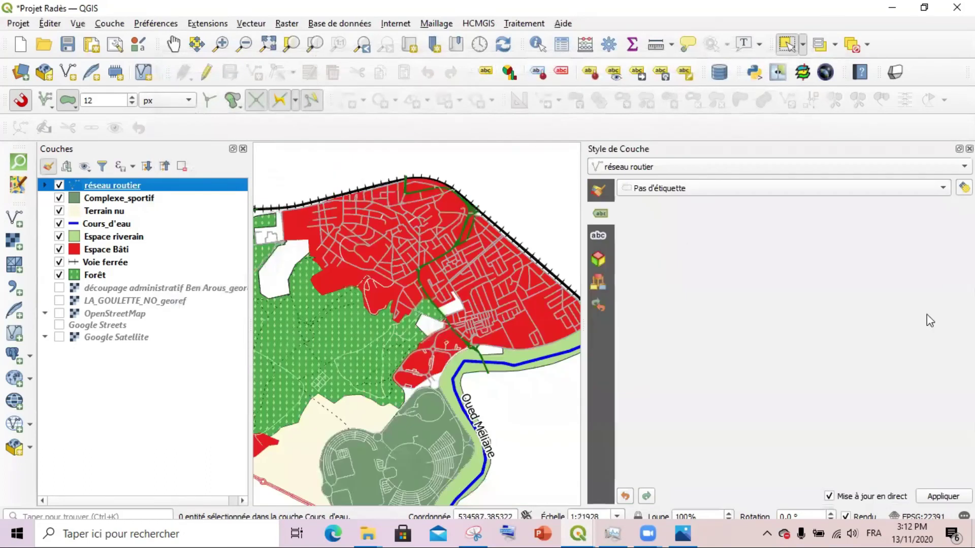
click(924, 186)
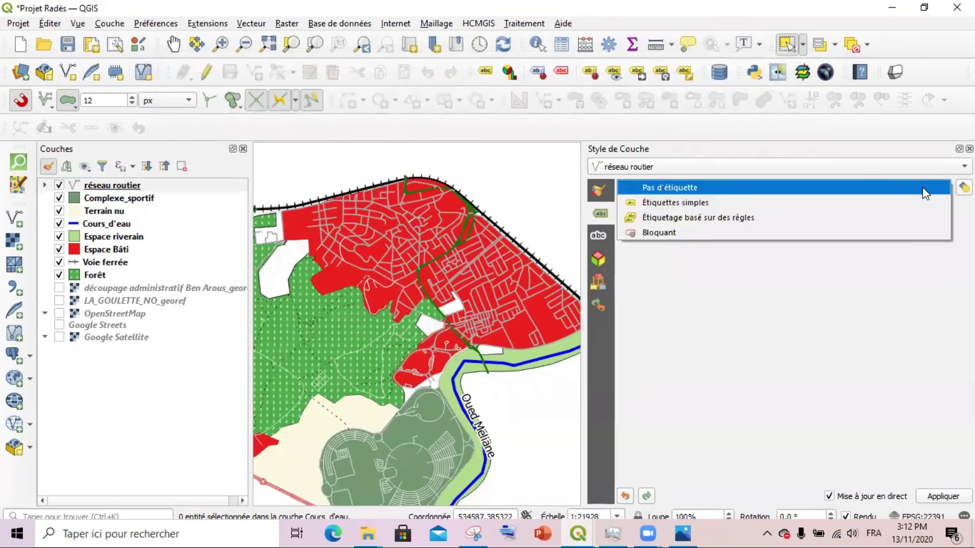
click(758, 199)
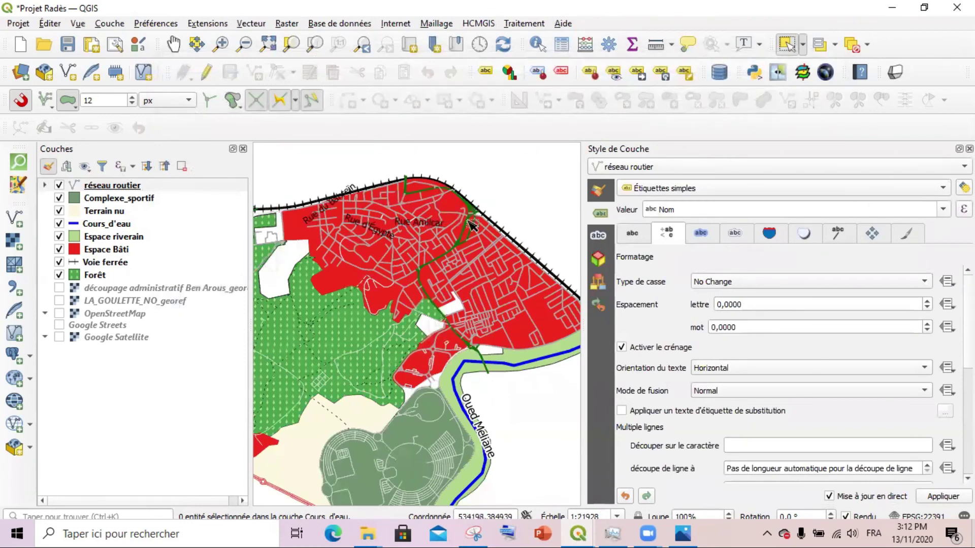
scroll(381, 247, up, 3)
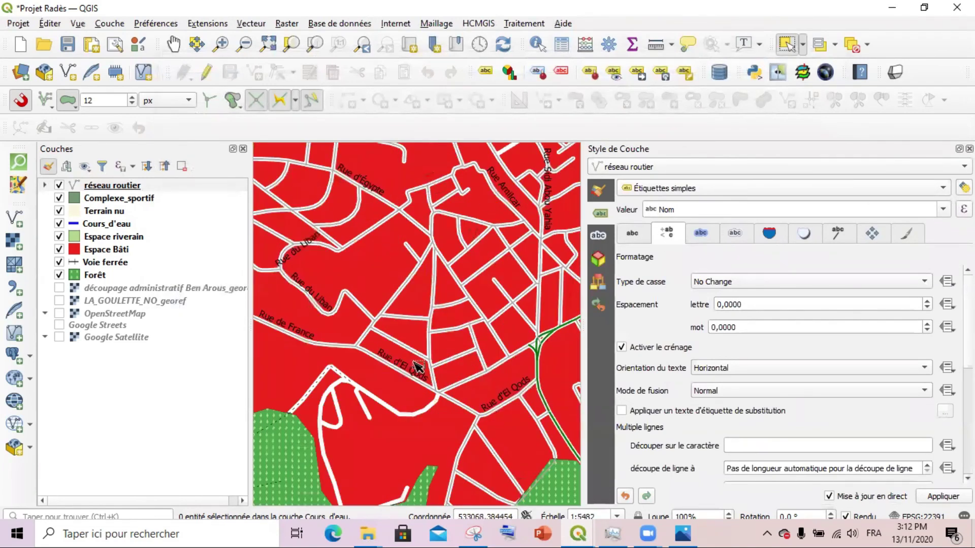
scroll(437, 324, down, 1)
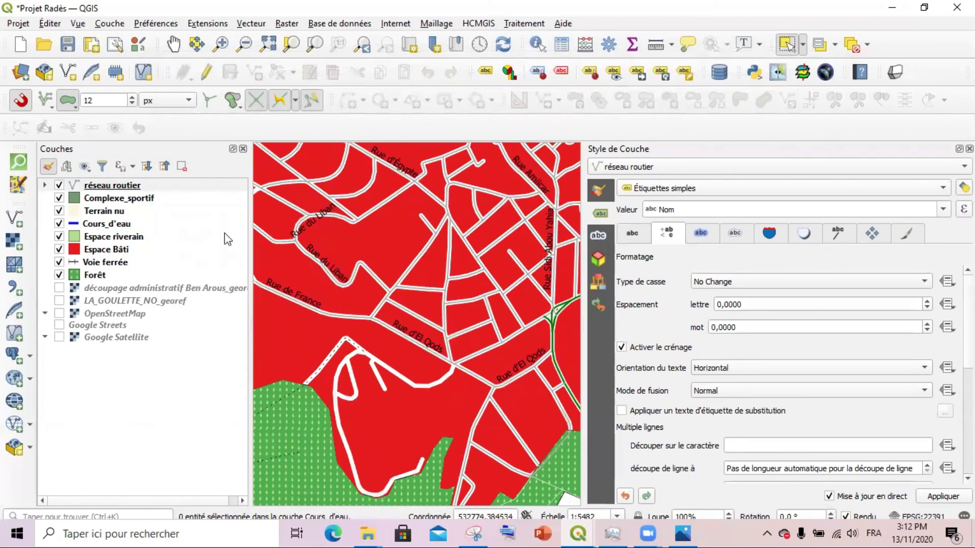
scroll(446, 326, down, 1)
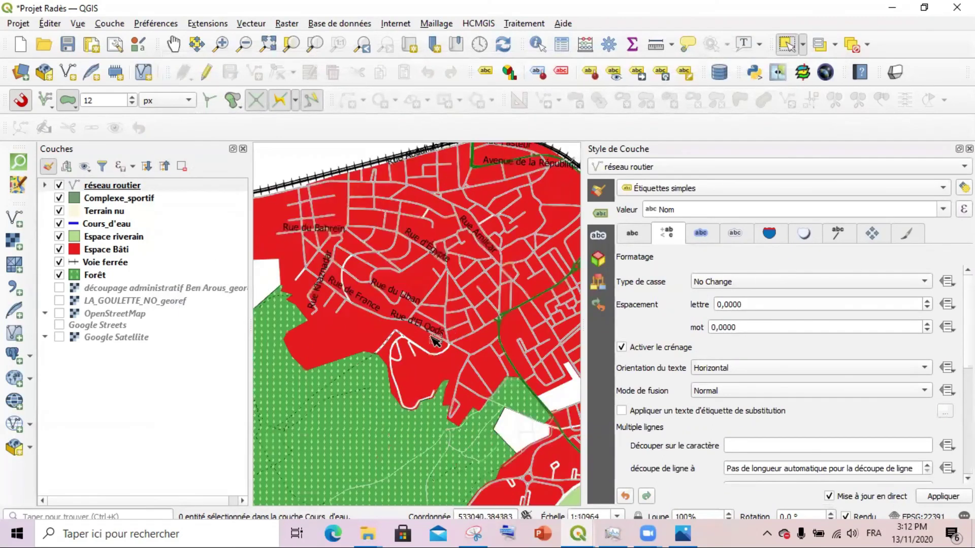
scroll(436, 339, up, 2)
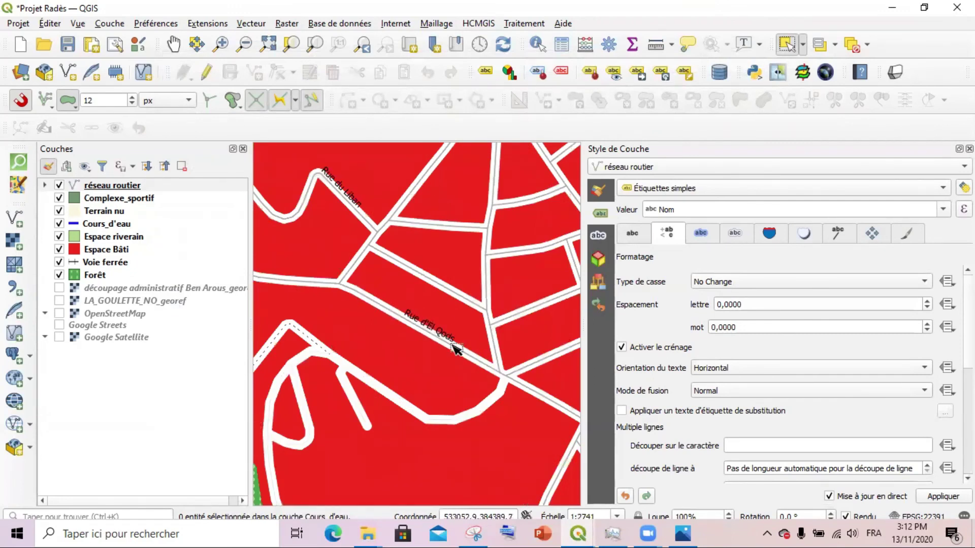
scroll(526, 329, down, 1)
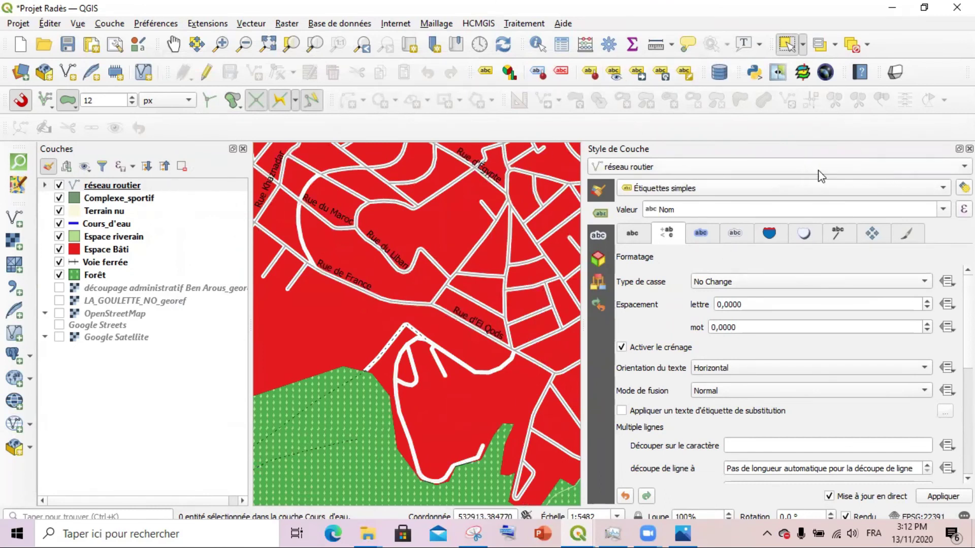
- Set the réseau routier layer back to no labels (Pas d'étiquette) and close the layer styling panel
click(927, 187)
click(888, 171)
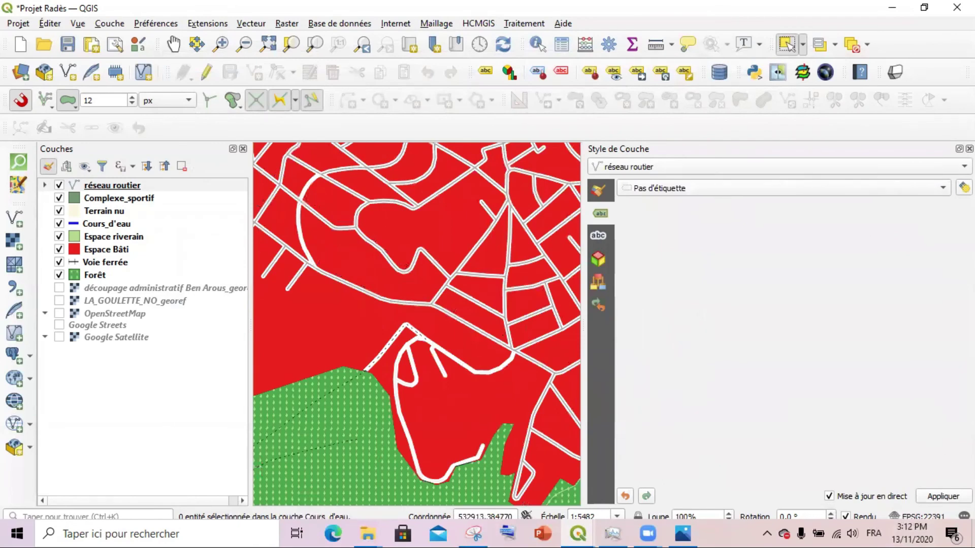
key(F7)
scroll(585, 279, down, 1)
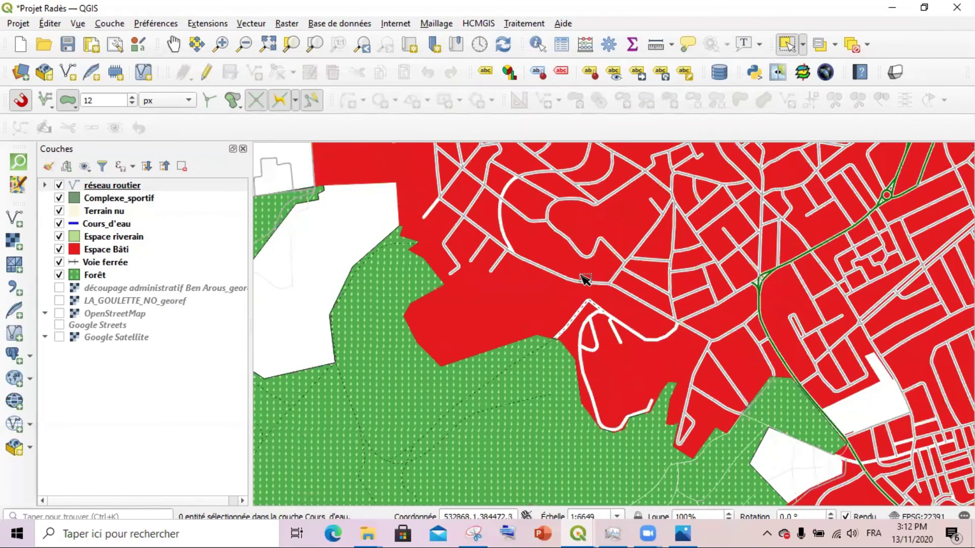
scroll(624, 428, down, 3)
scroll(599, 415, up, 2)
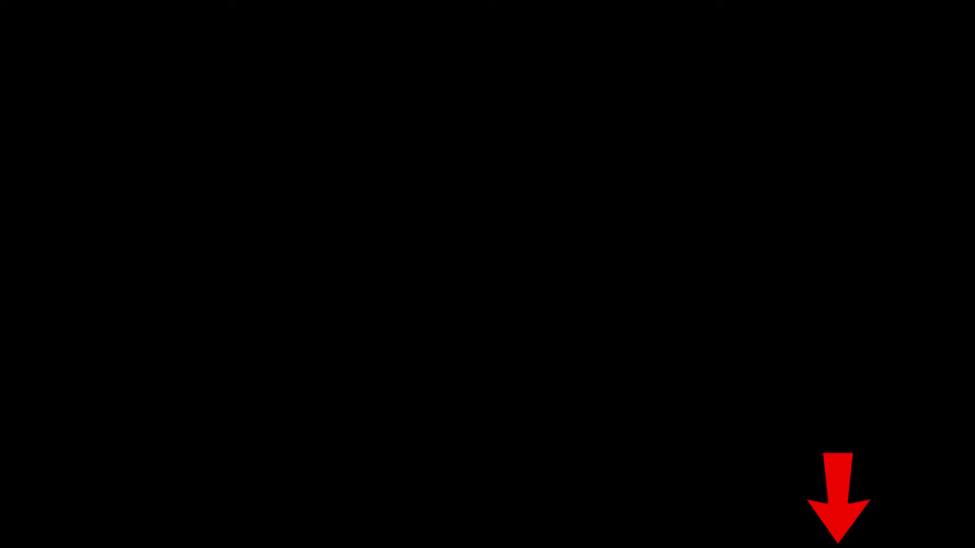